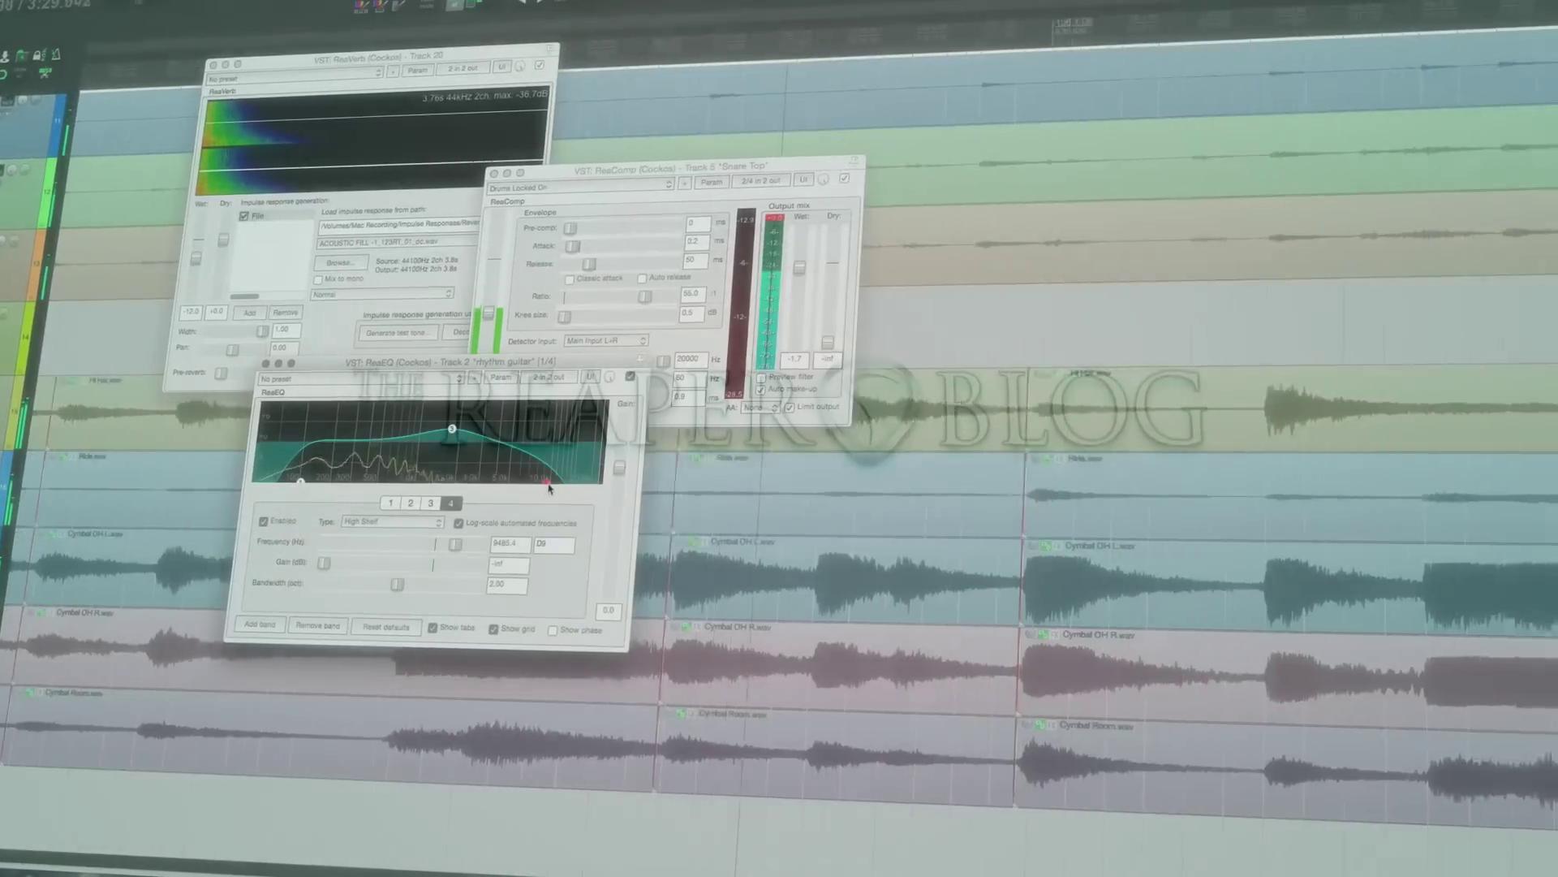
Drag ReaEQ band 4's high-shelf node right to about 18550 Hz
left_click_drag(548, 487, 580, 486)
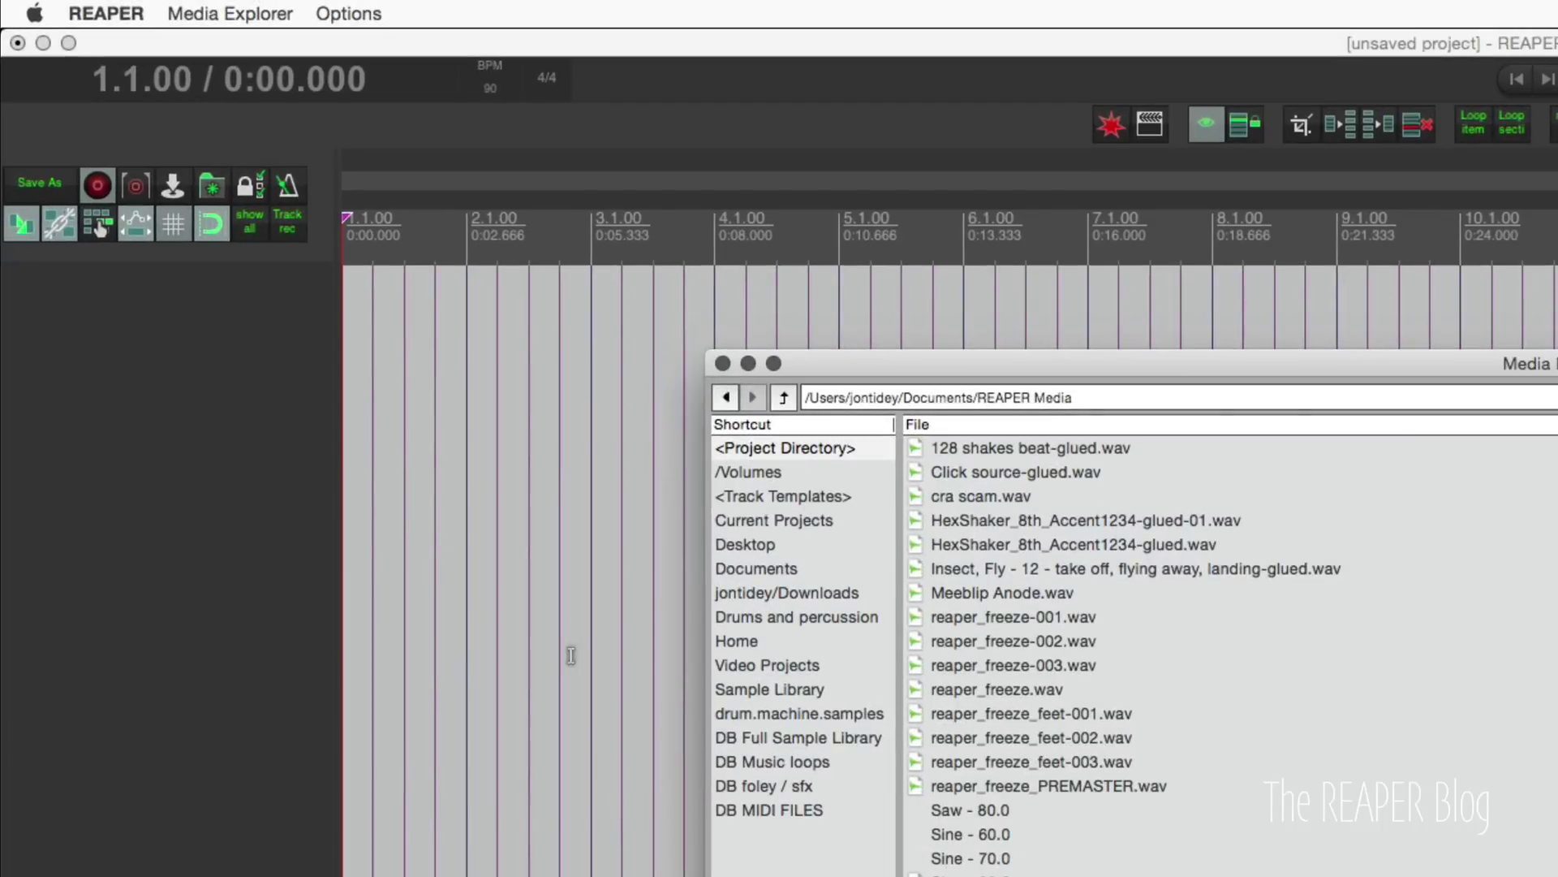
Place the edit cursor at 2.4.00 and bring Media Explorer to the front from the View menu
left_click(561, 654)
left_click(294, 14)
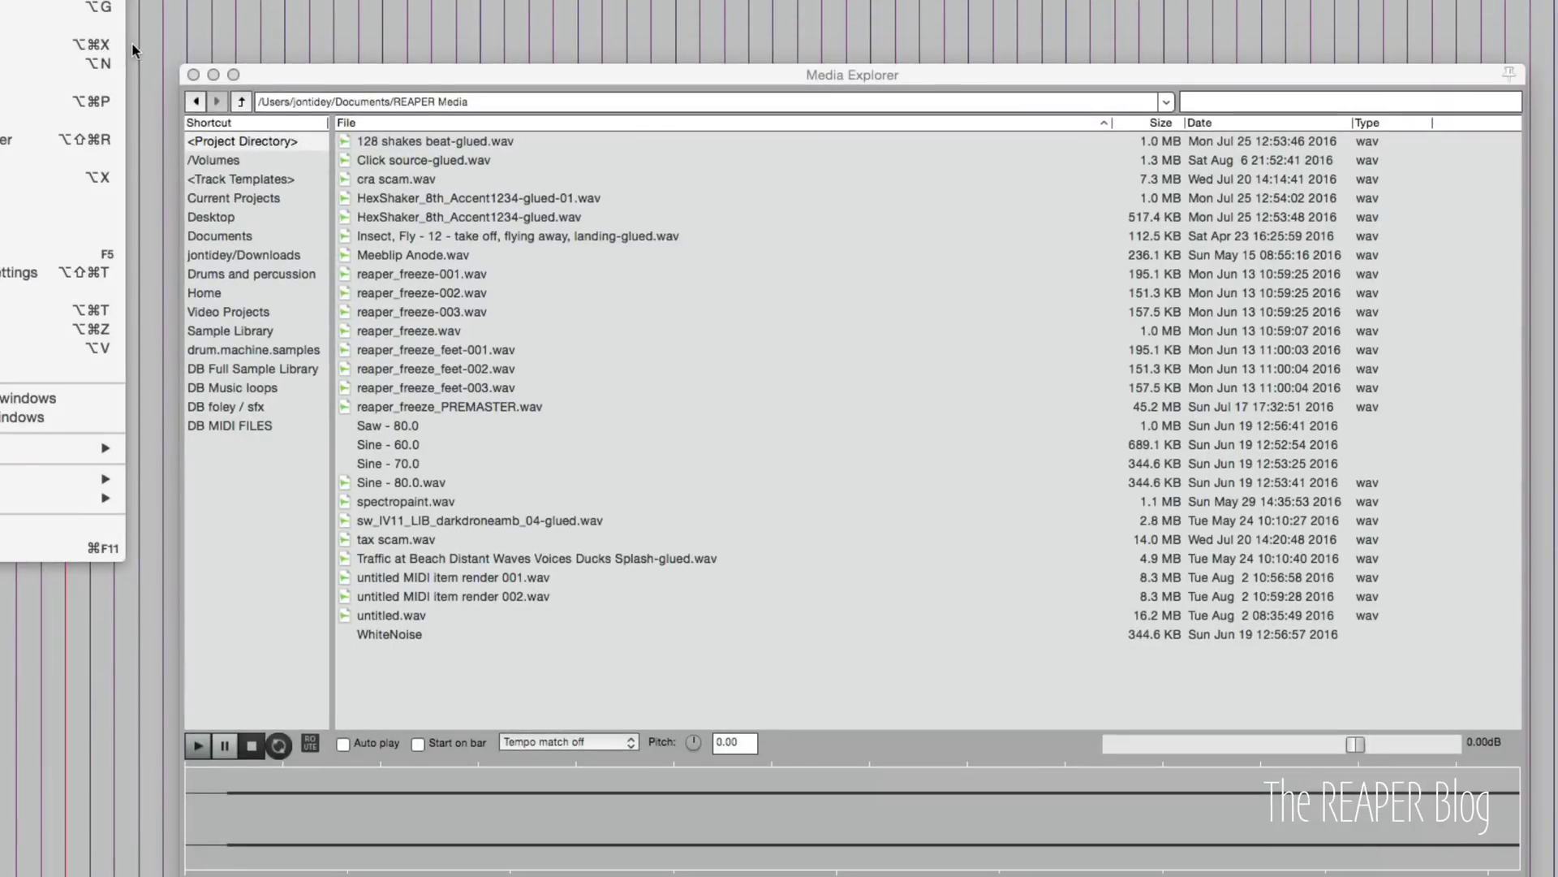
left_click(720, 399)
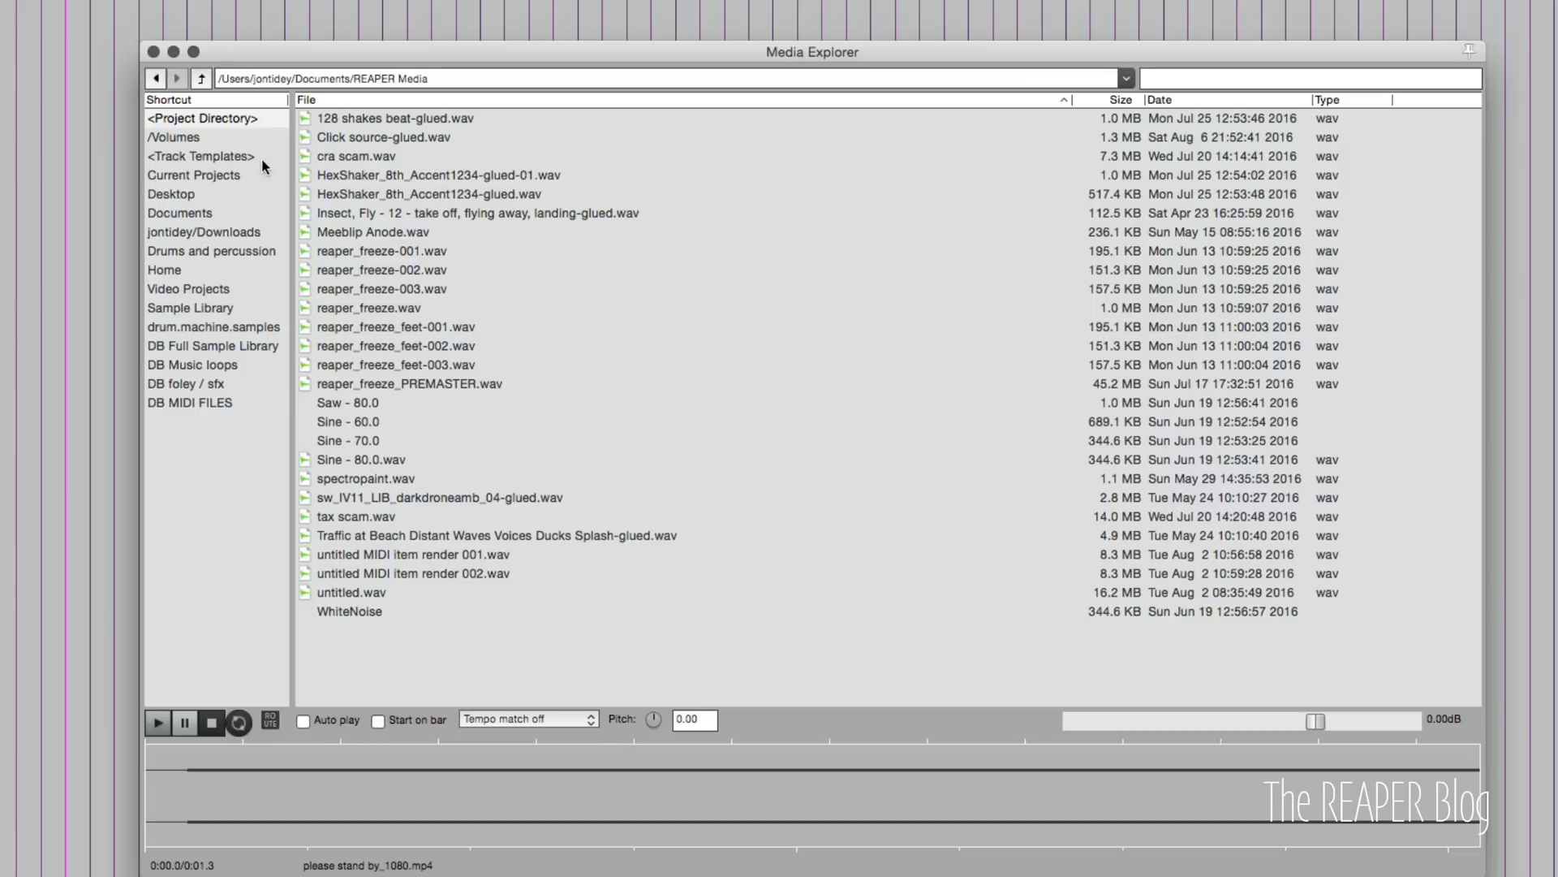
left_click(228, 81)
left_click(1127, 78)
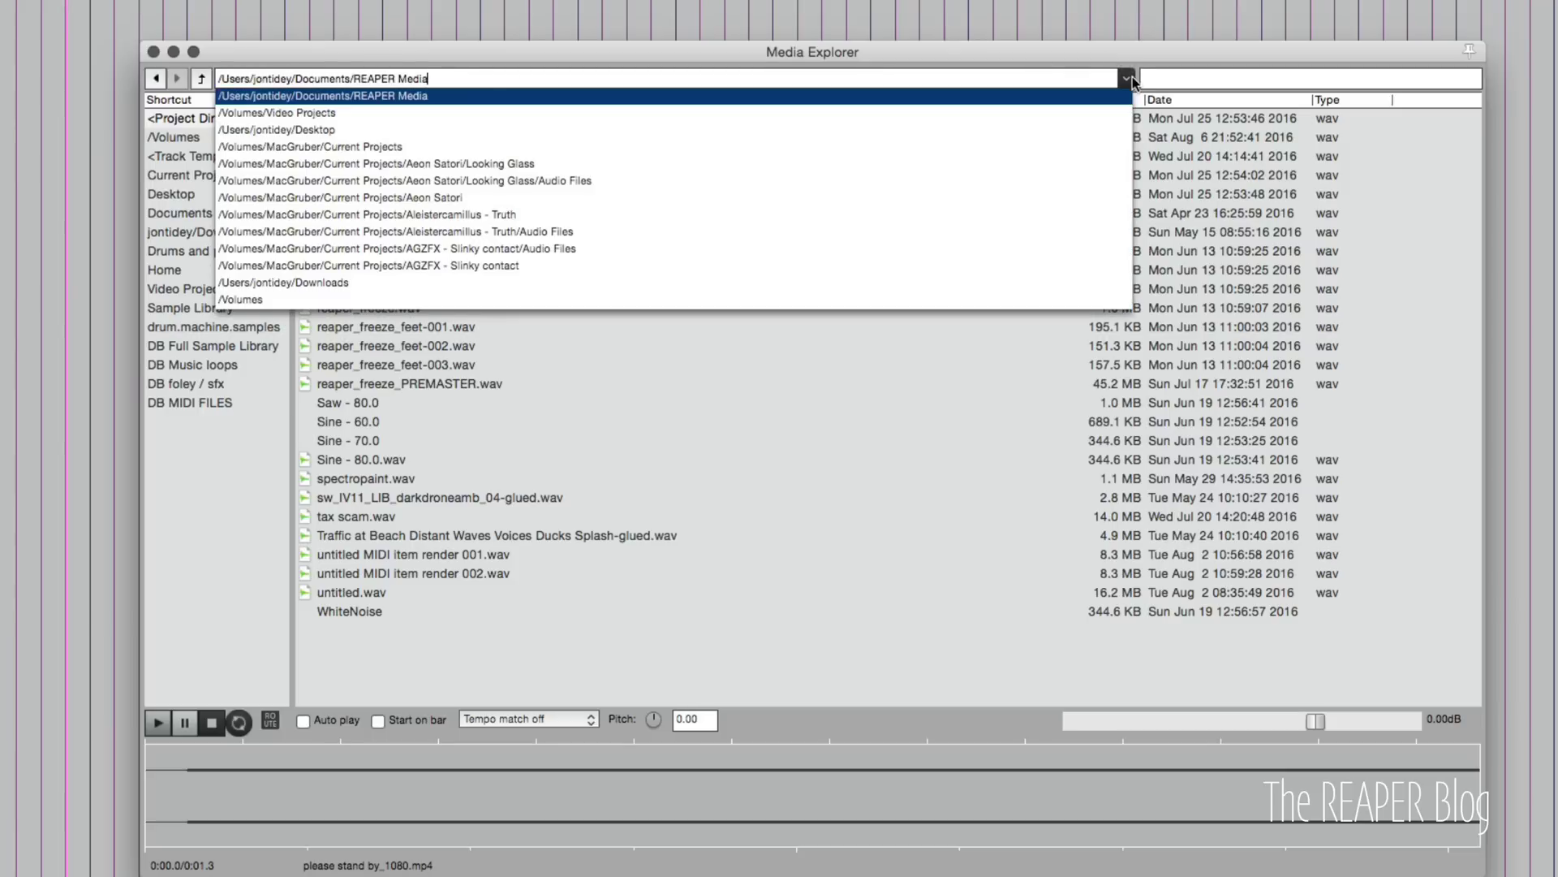
left_click(1130, 78)
left_click(1207, 78)
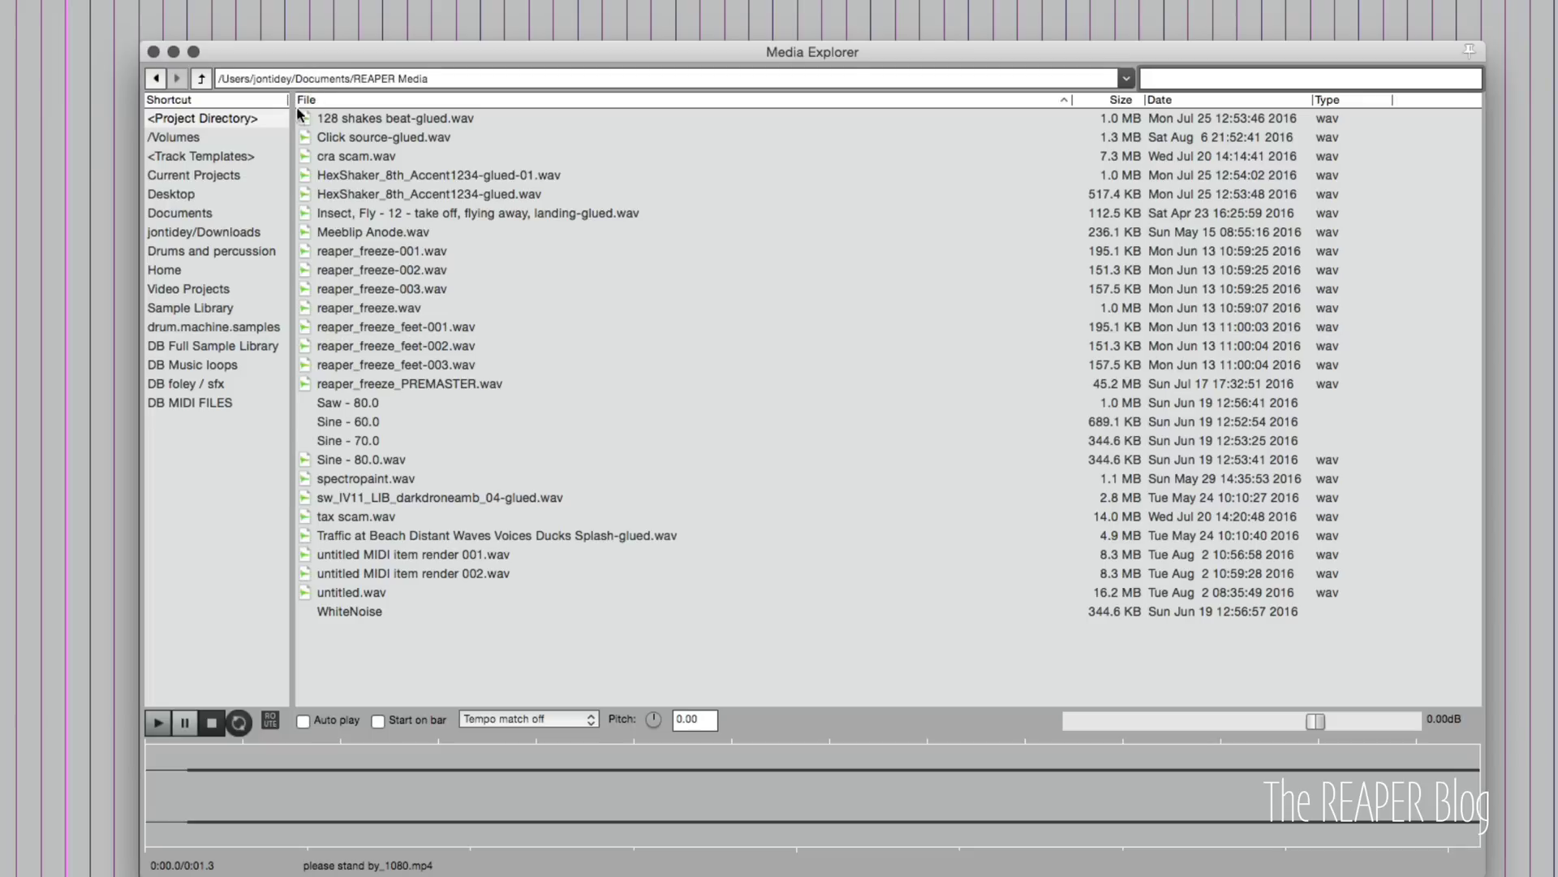
Browse the /Volumes, <Track Templates> and Current Projects shortcuts
left_click(210, 140)
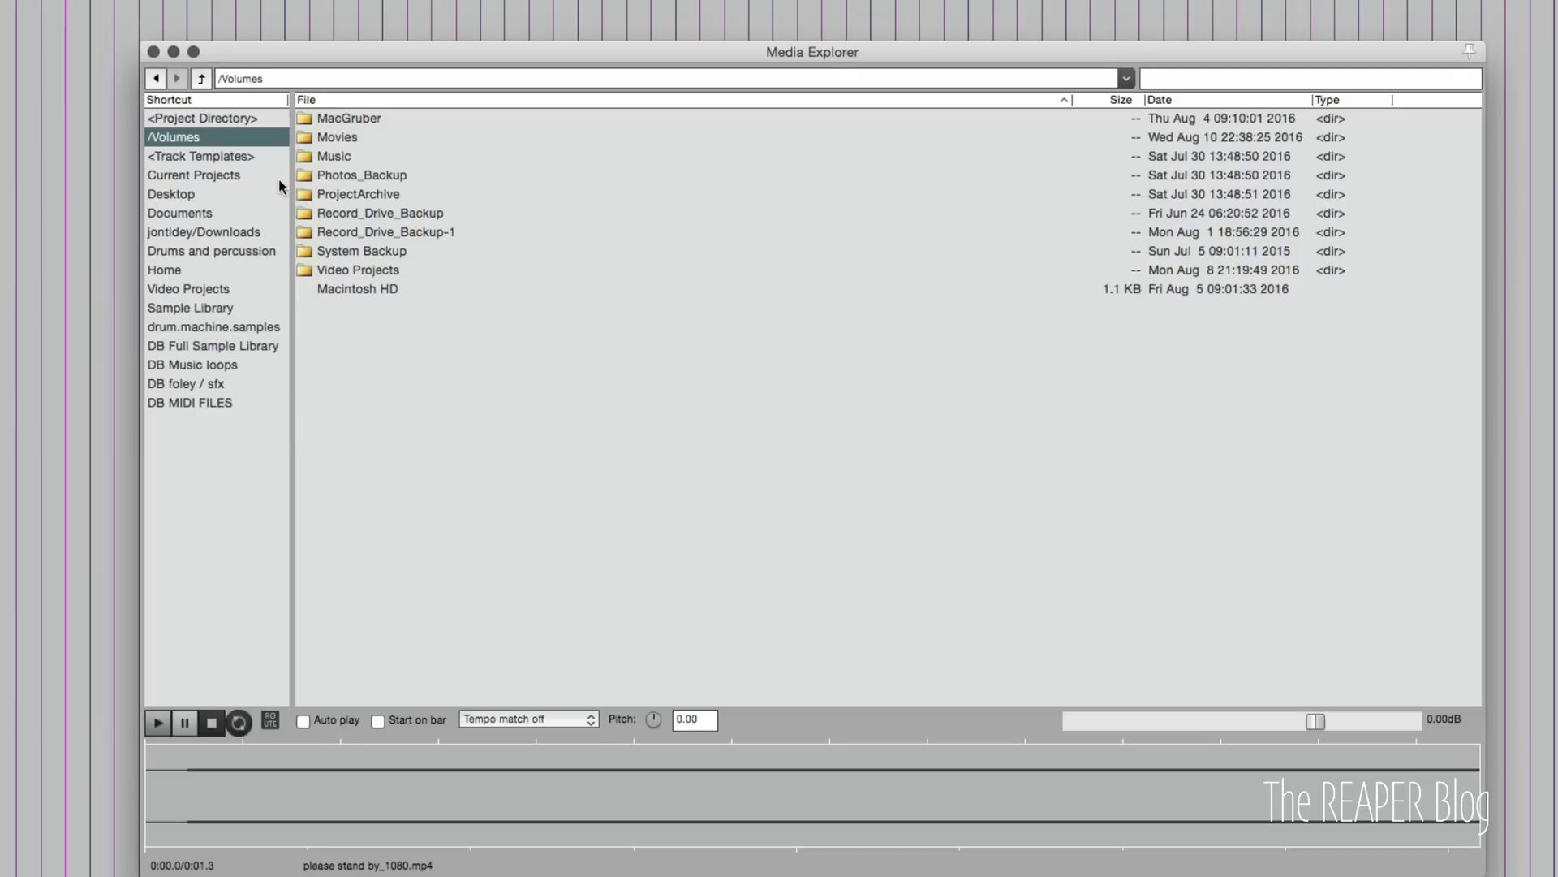
left_click(252, 156)
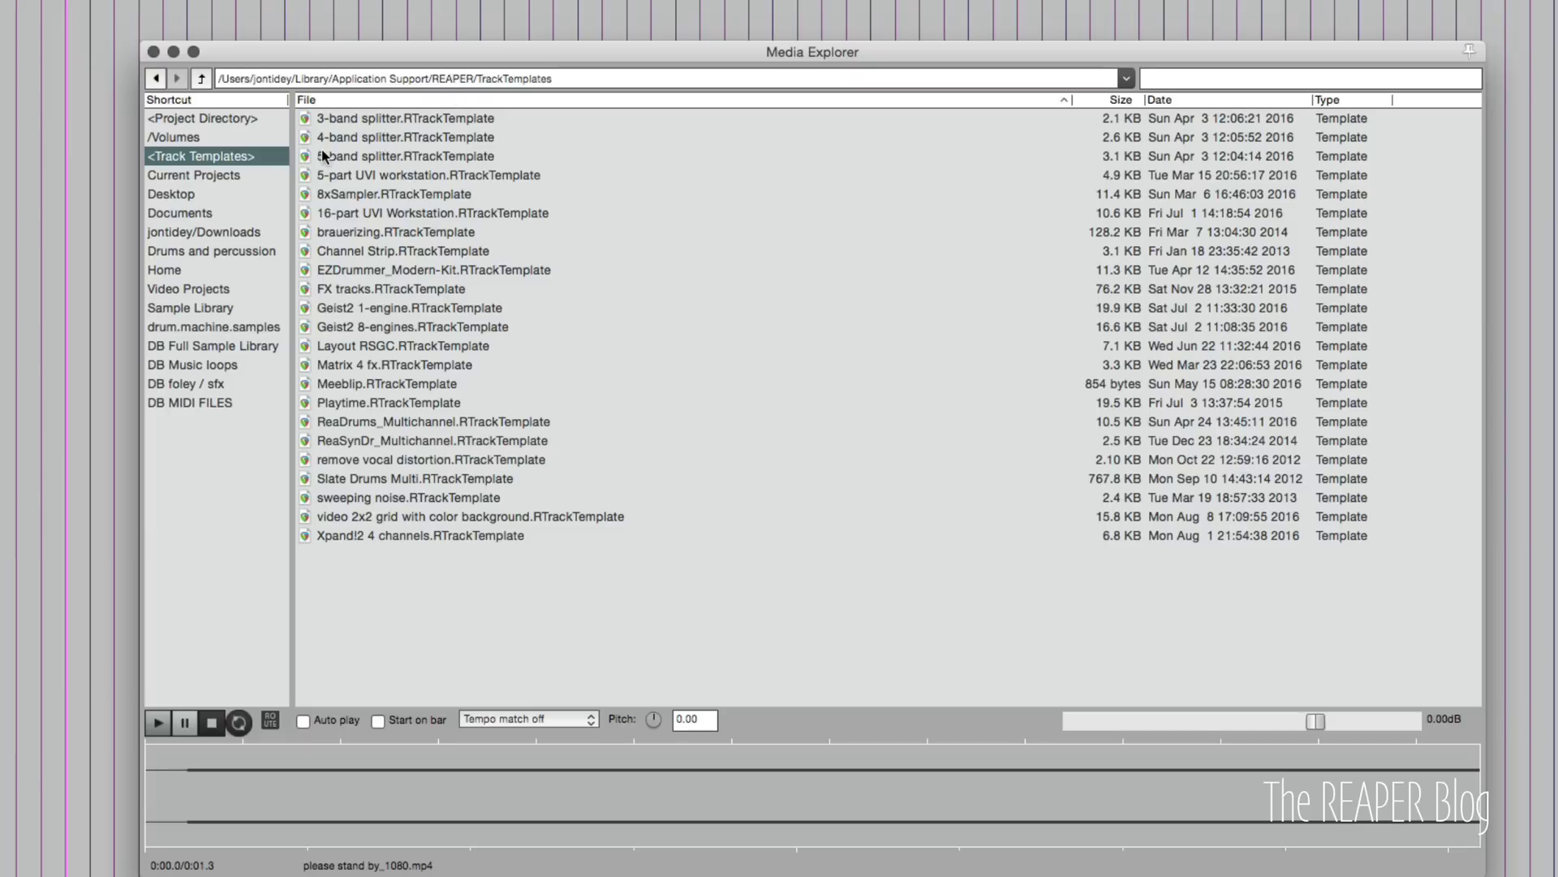
left_click(237, 177)
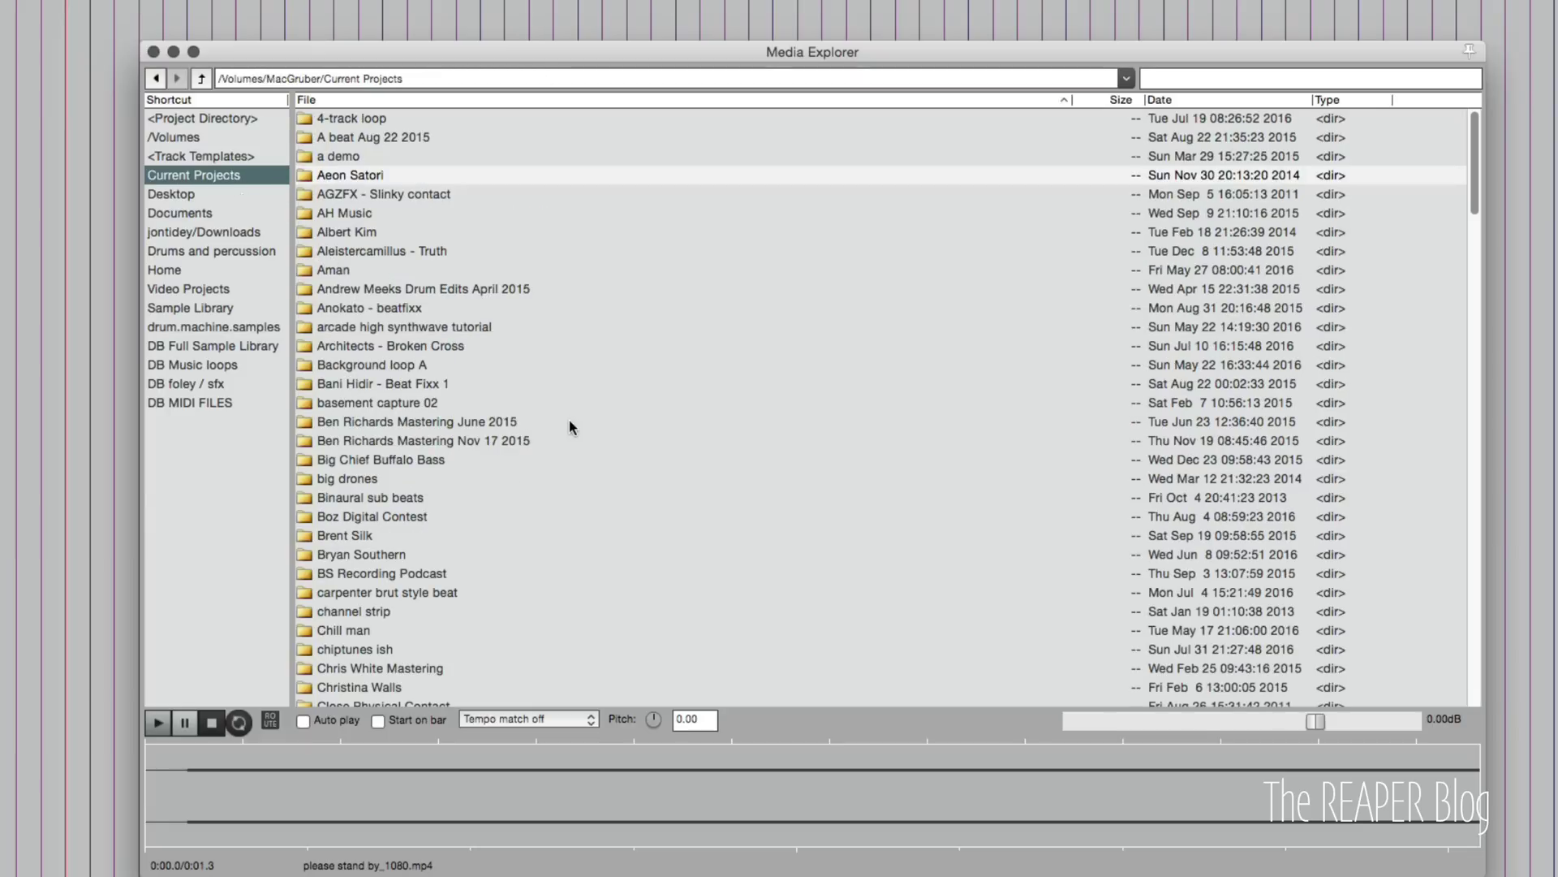
Open the Demo 1 folder, select its RPP and RPP-bak files, then open Audio Files
scroll(474, 450, "down", 7)
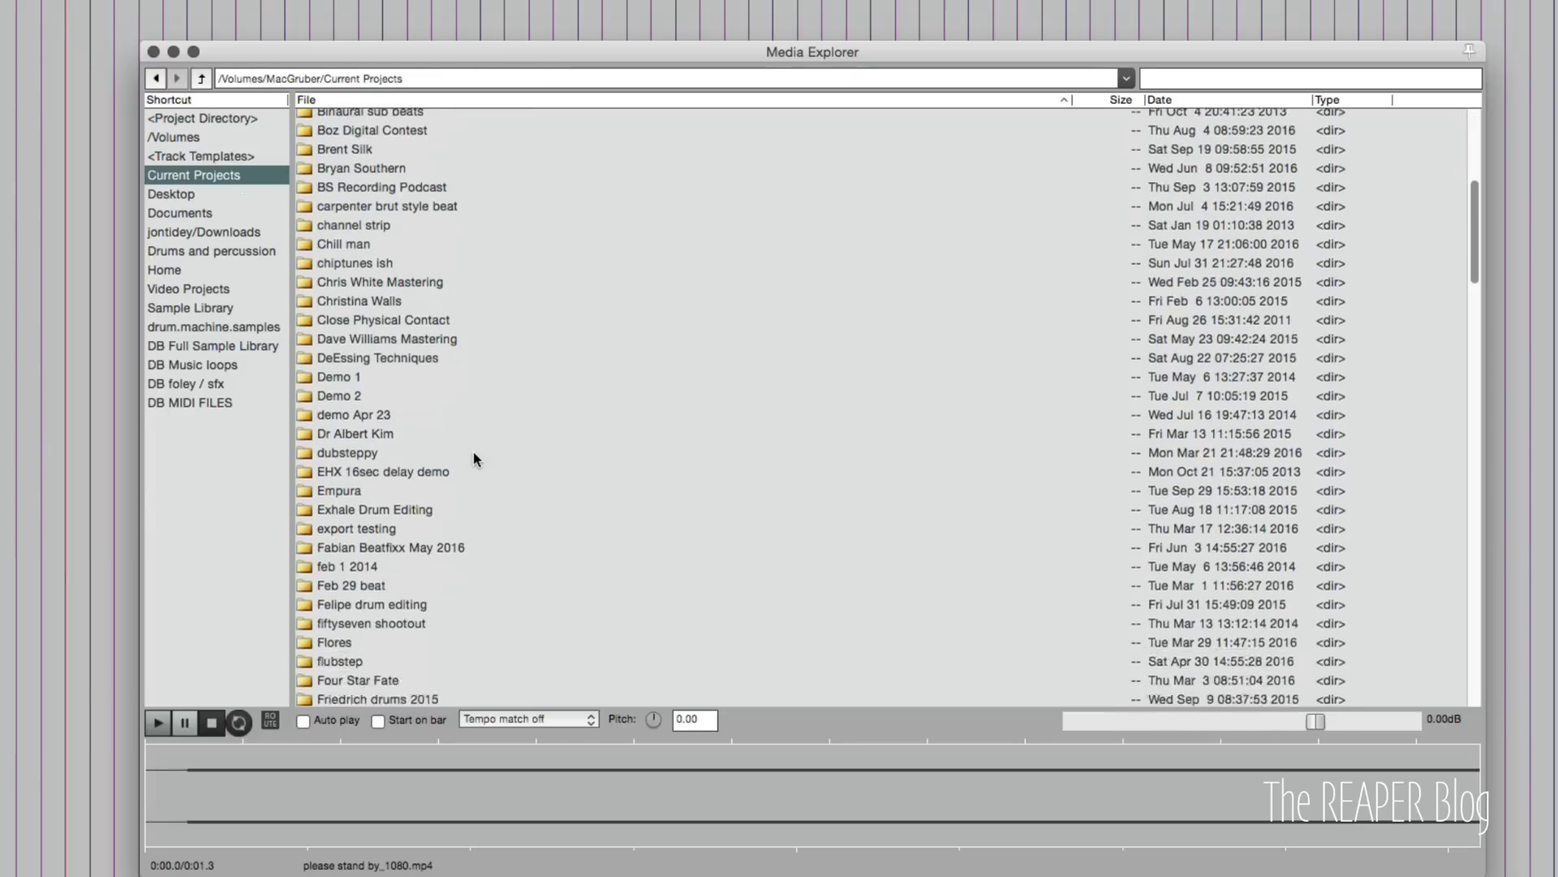
scroll(474, 458, "down", 1)
double_click(383, 333)
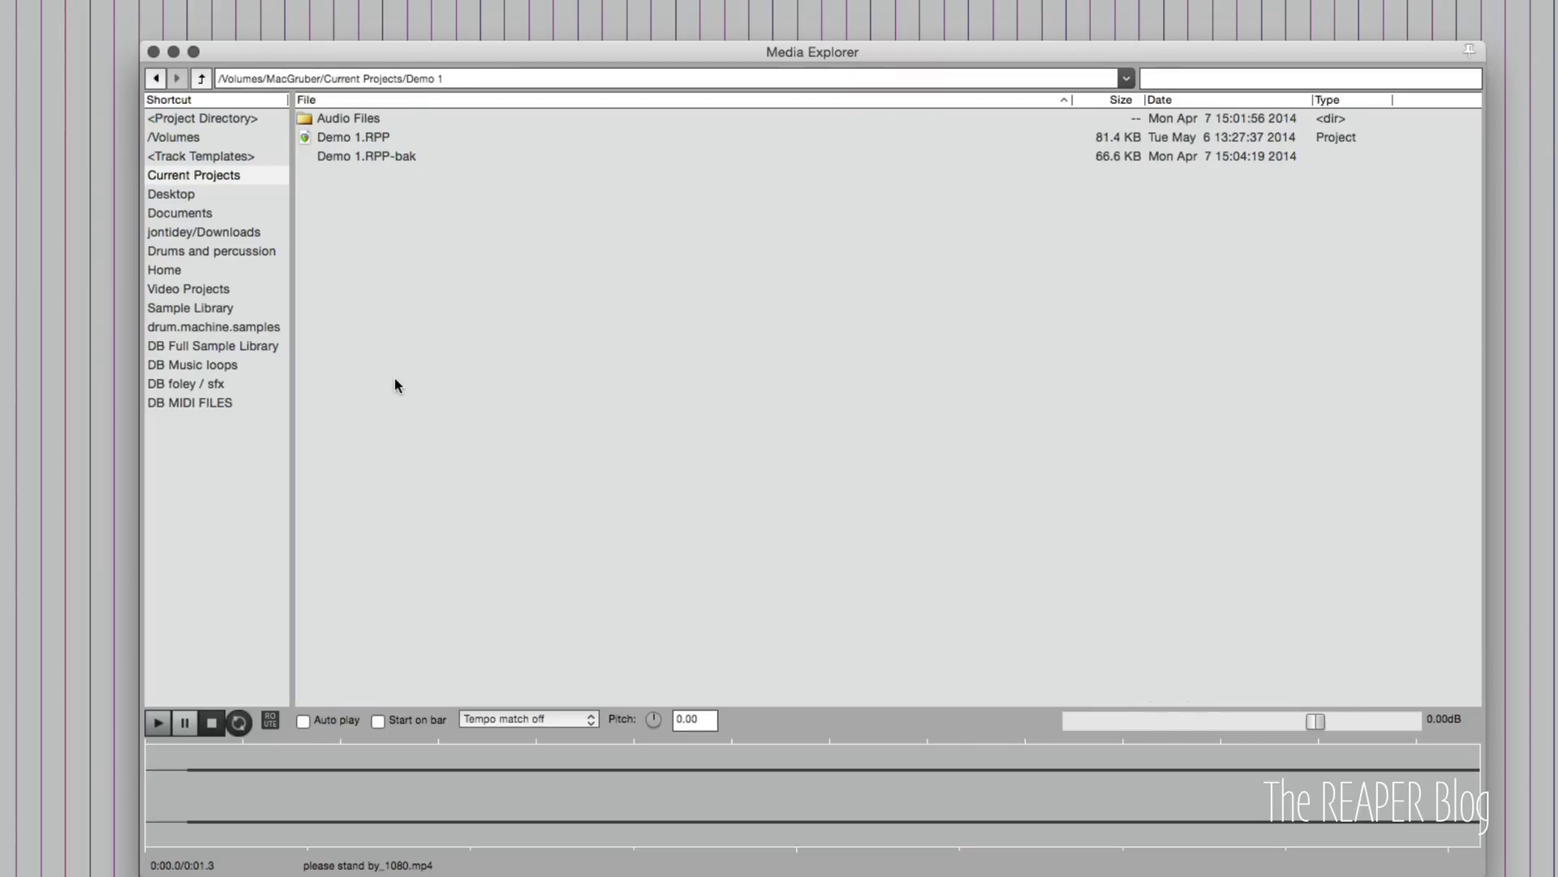
left_click(382, 139)
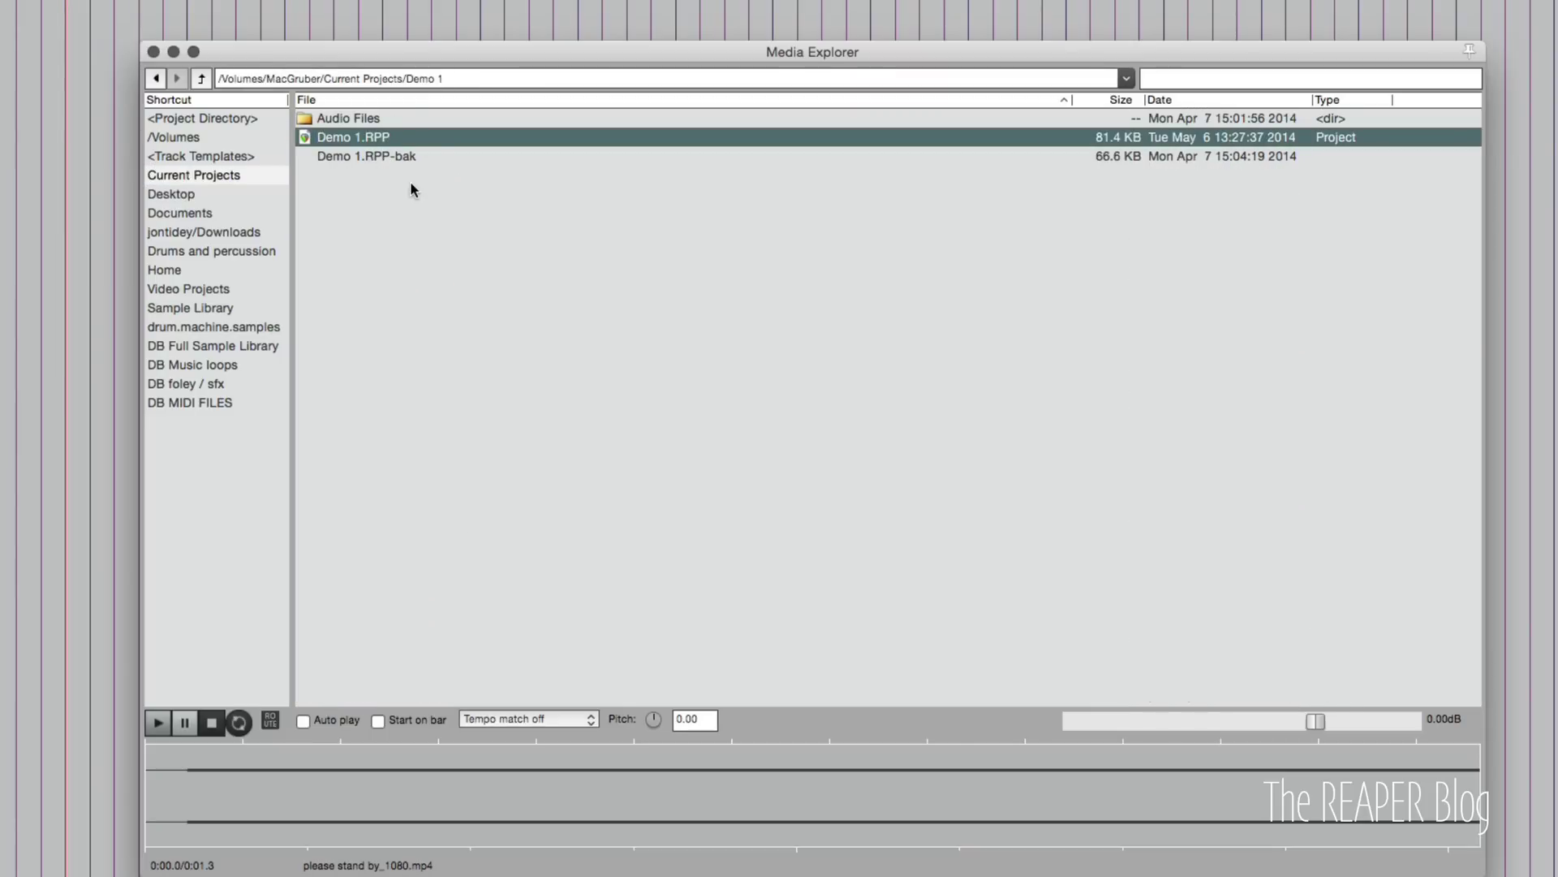
left_click(440, 155)
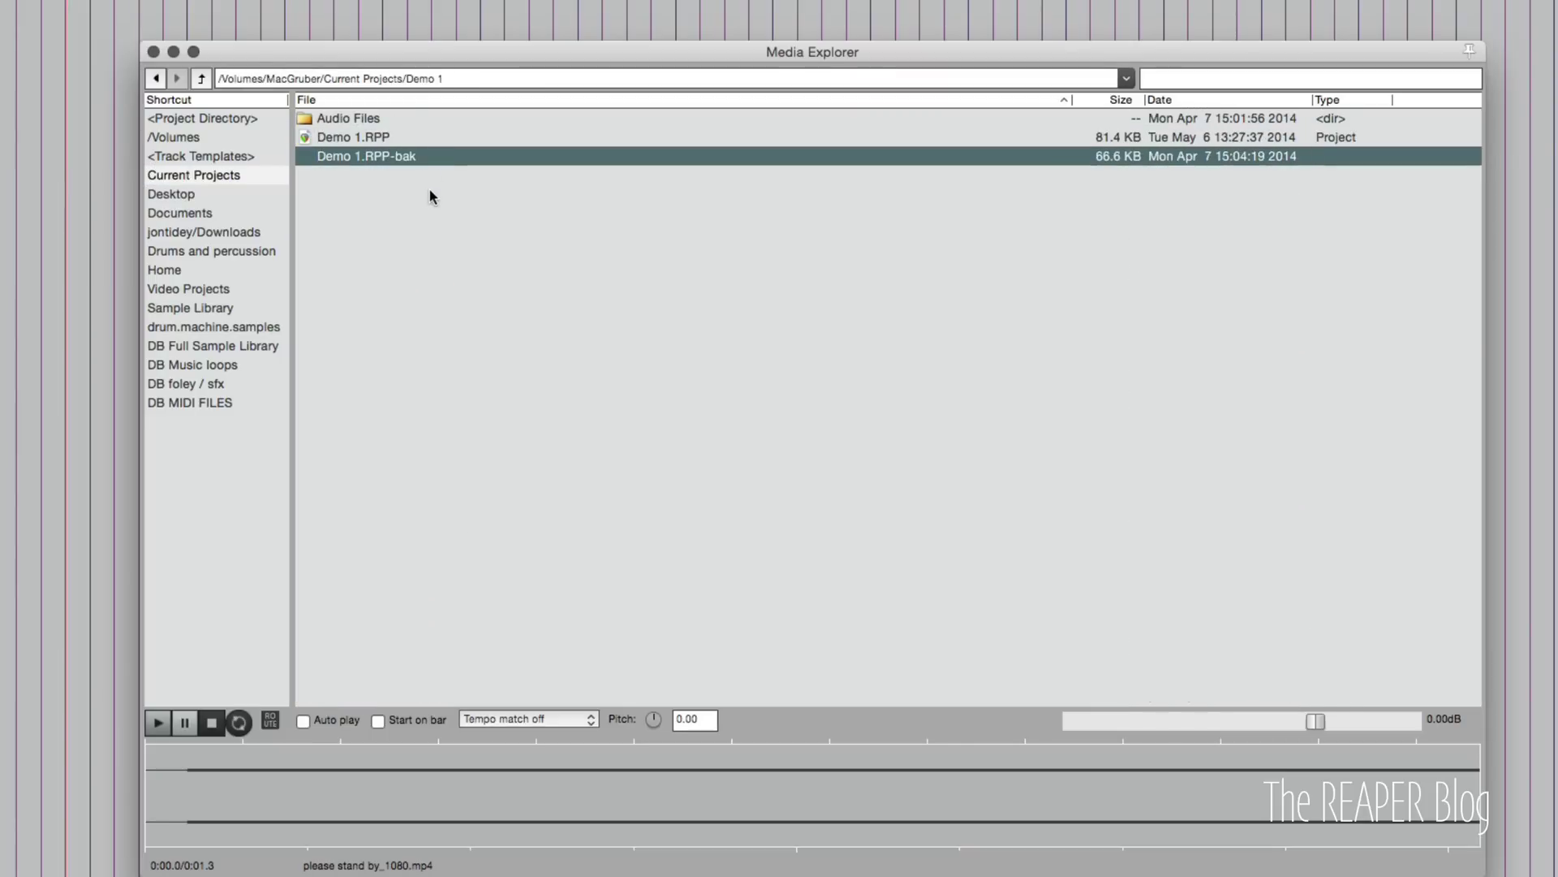
double_click(418, 118)
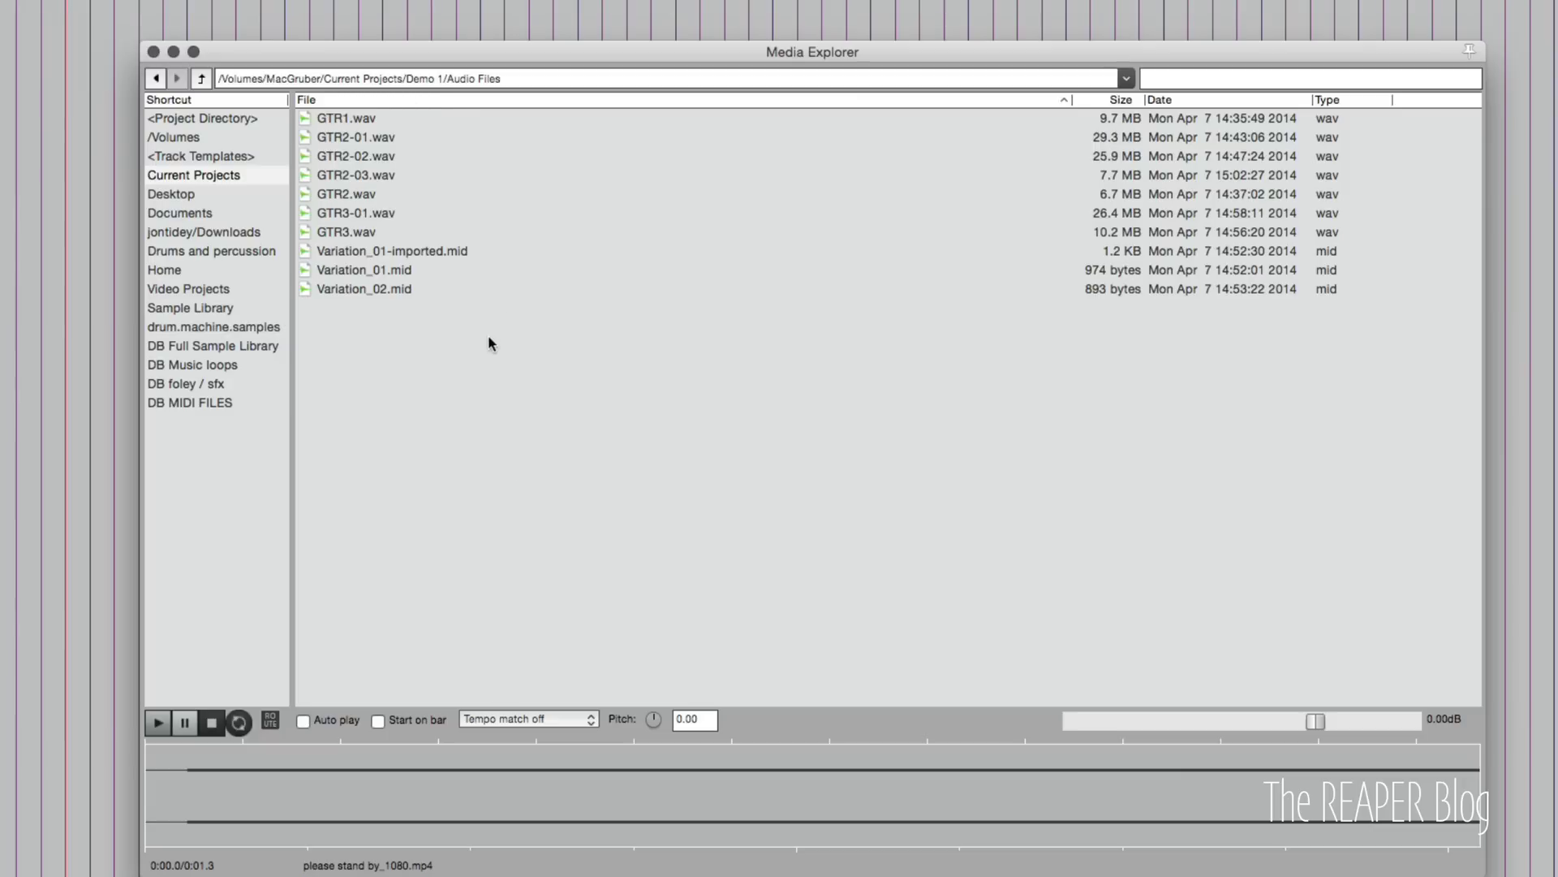
Select Variation_01.mid, clear the selection, then select GTR1.wav
left_click(469, 270)
left_click(487, 365)
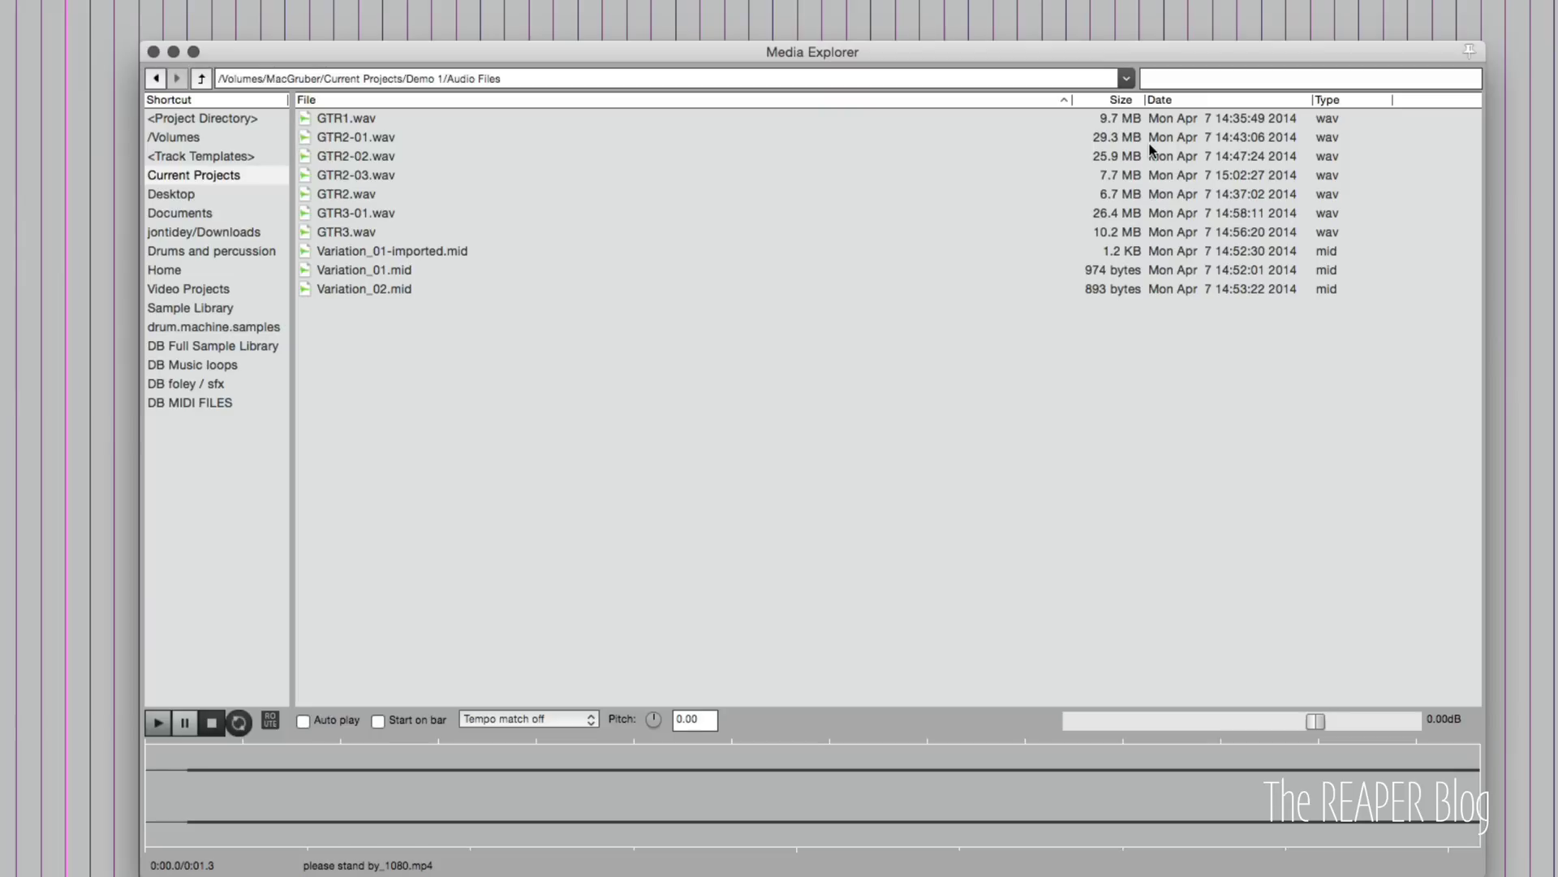
left_click(1130, 120)
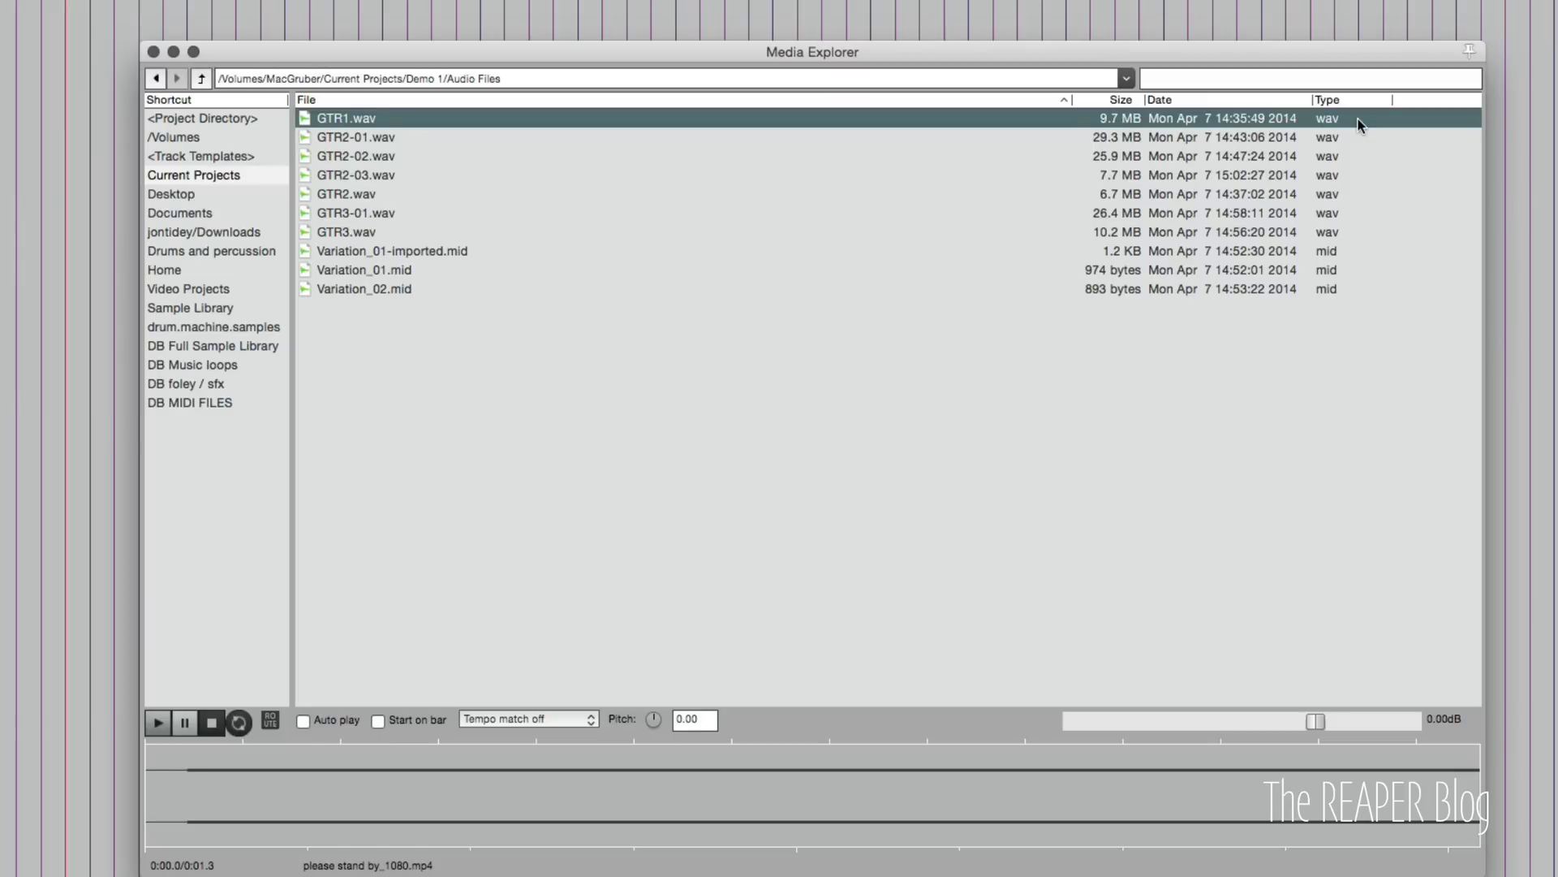
Move the Date column ahead of Size and sort the files by date, oldest first
right_click(1264, 100)
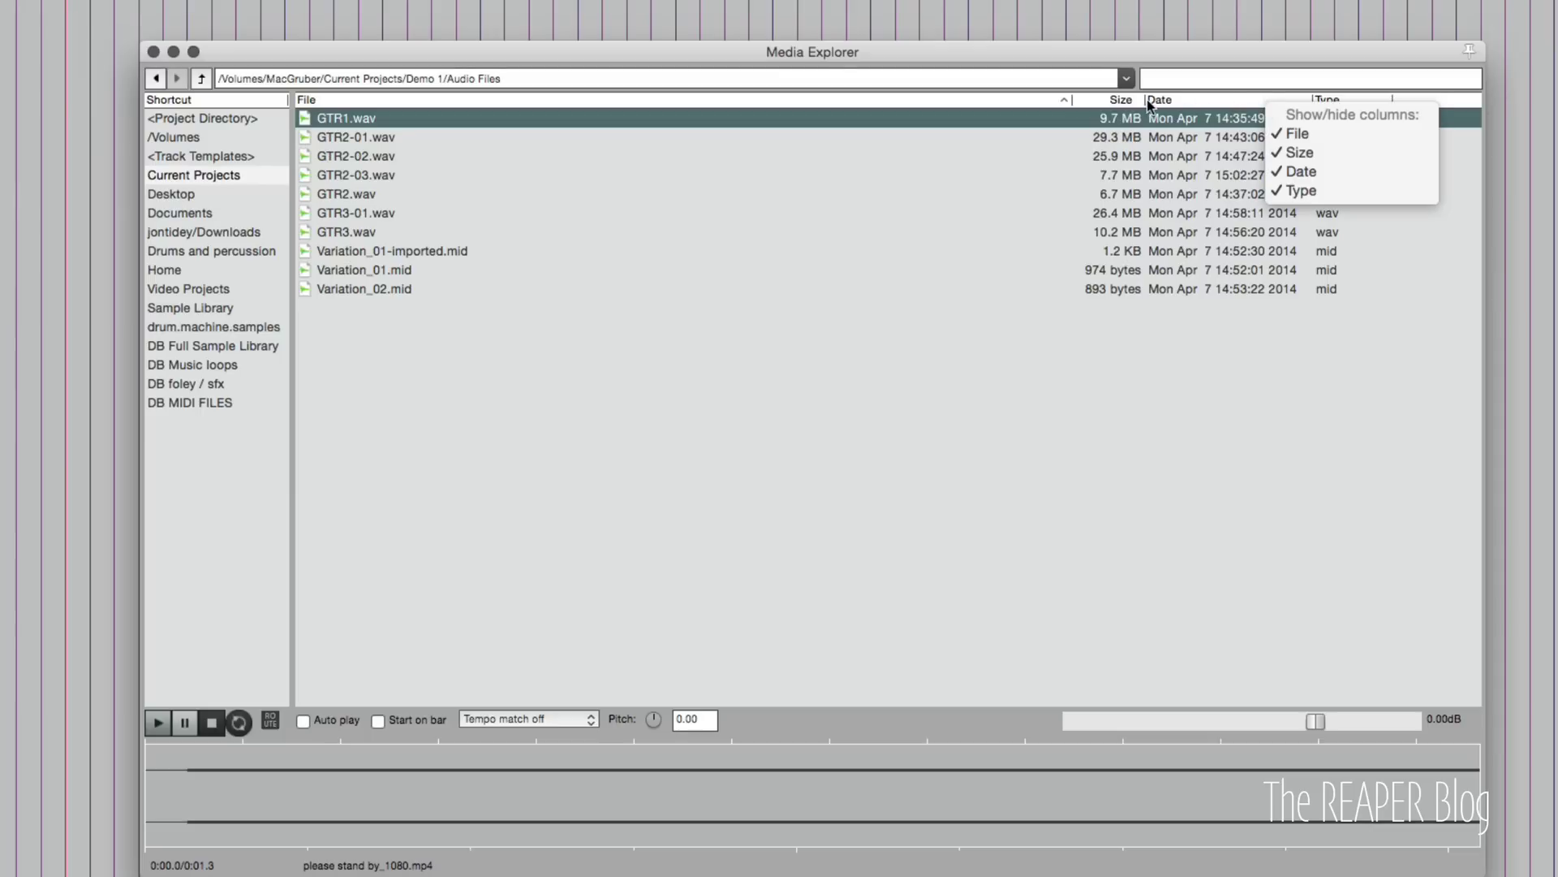
left_click(1252, 107)
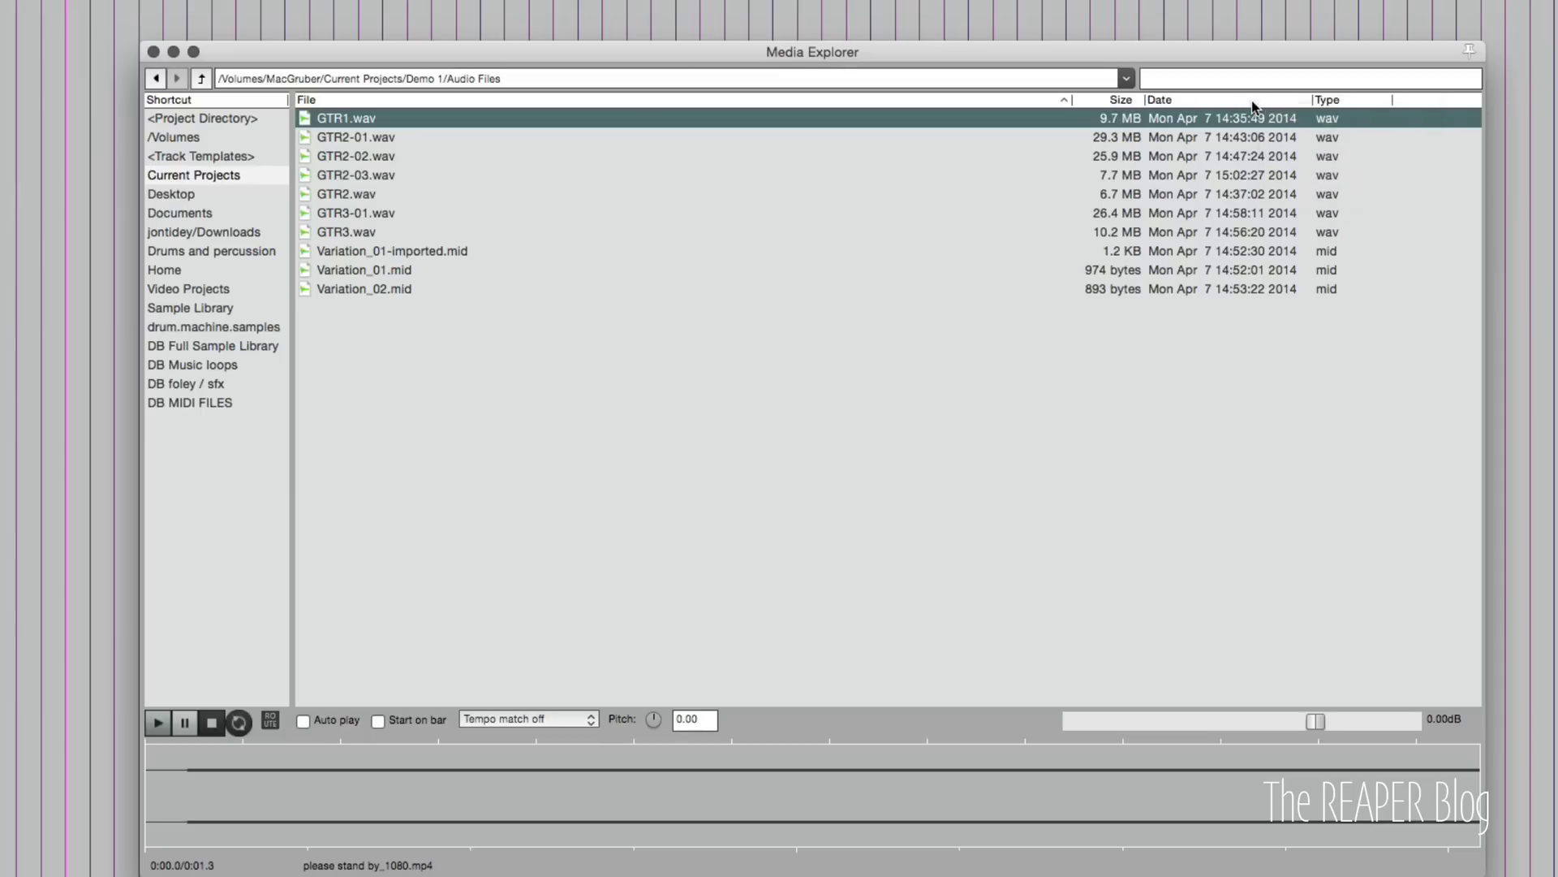
left_click_drag(1167, 101, 1087, 101)
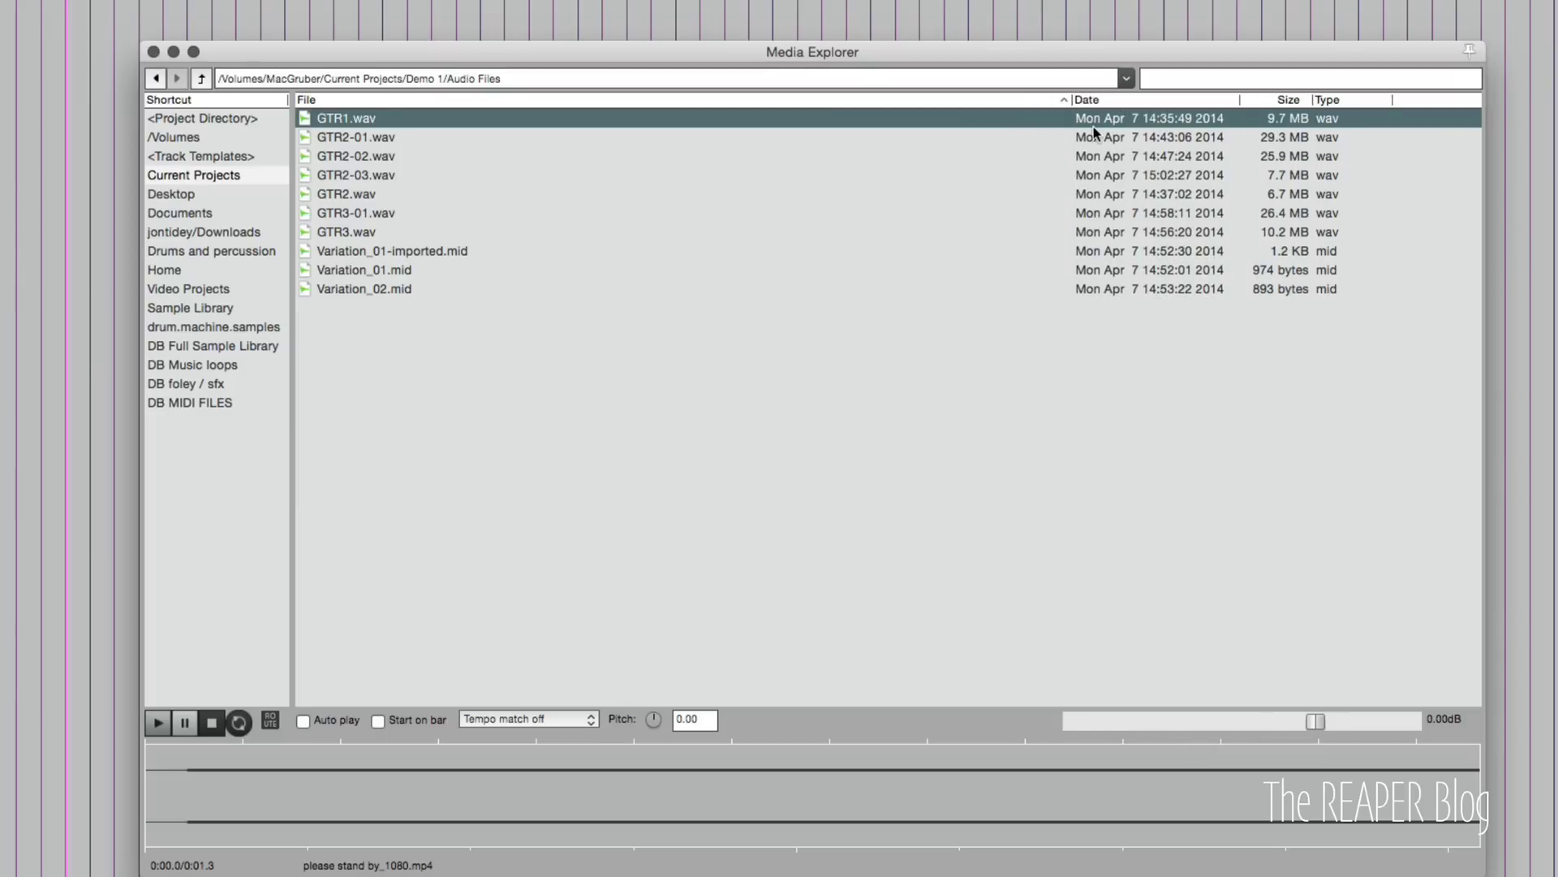
left_click(1159, 101)
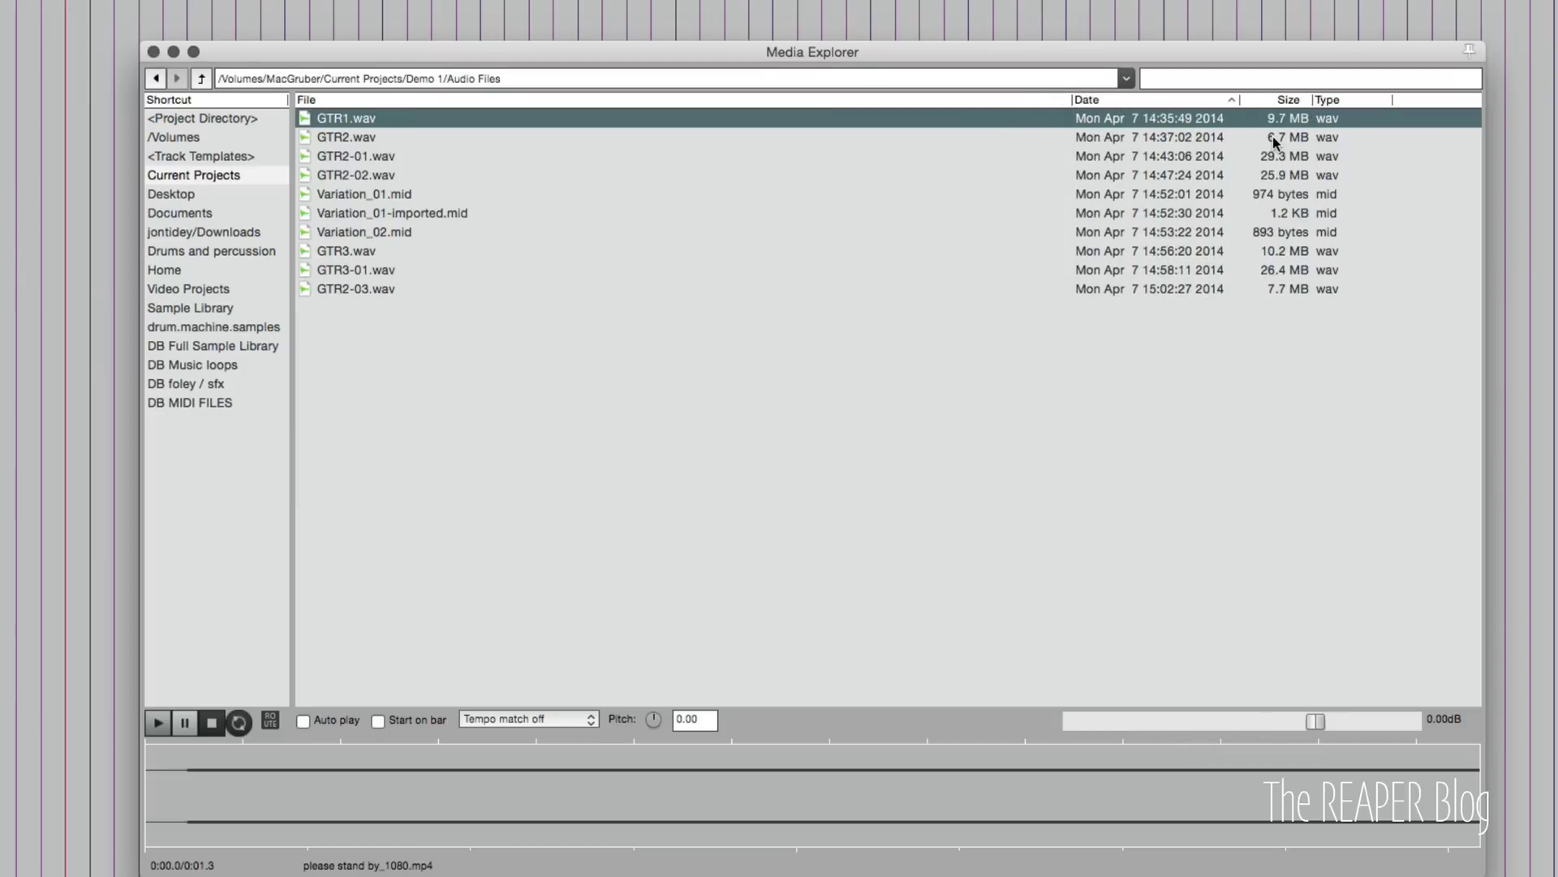
left_click(1200, 89)
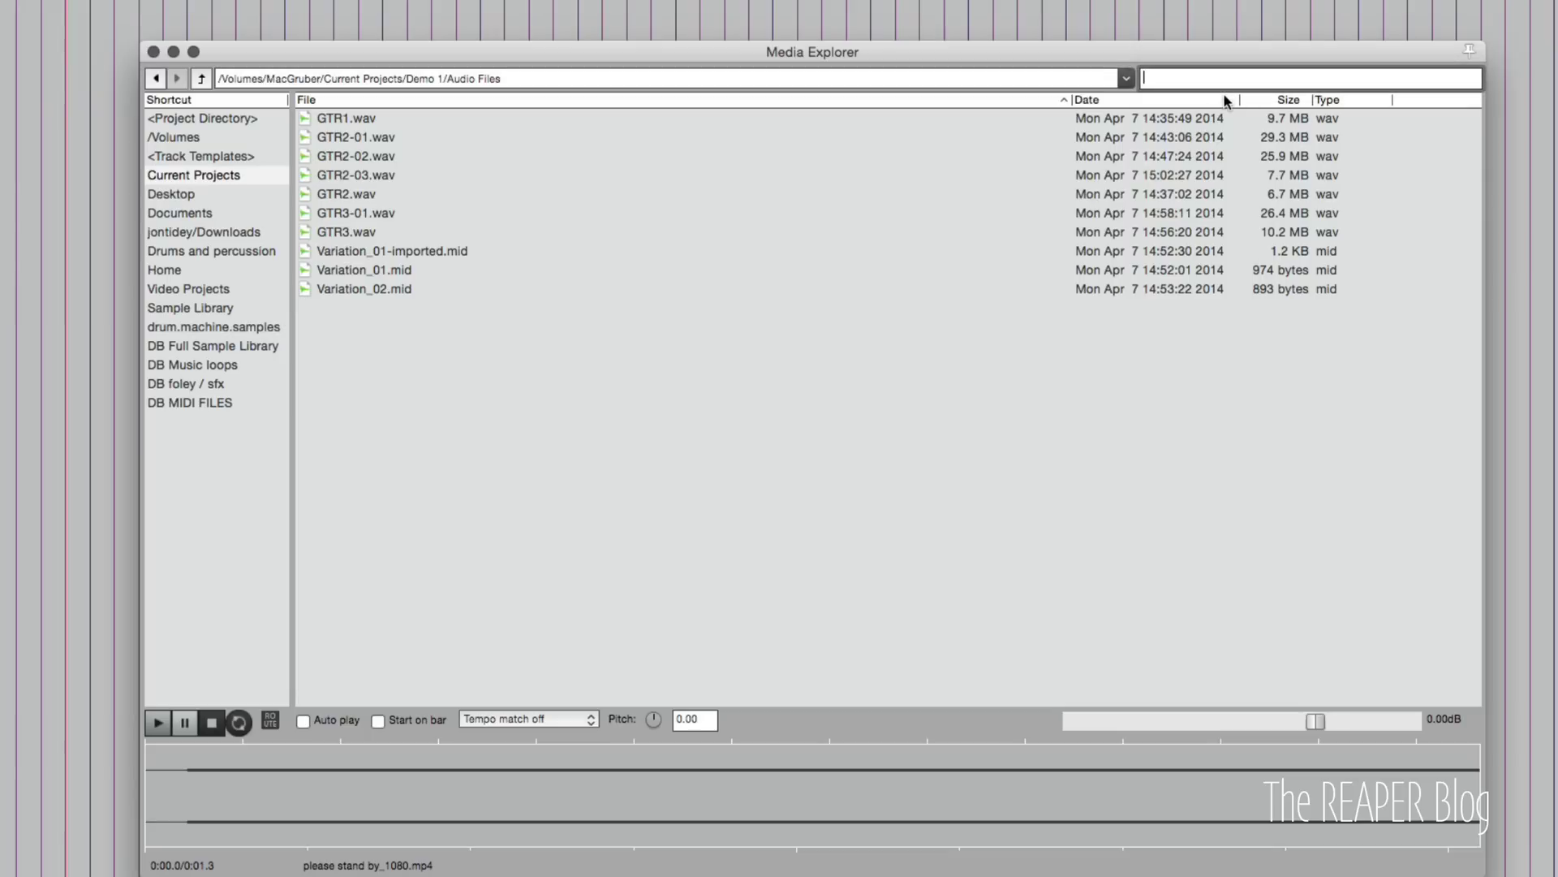
type(".mid")
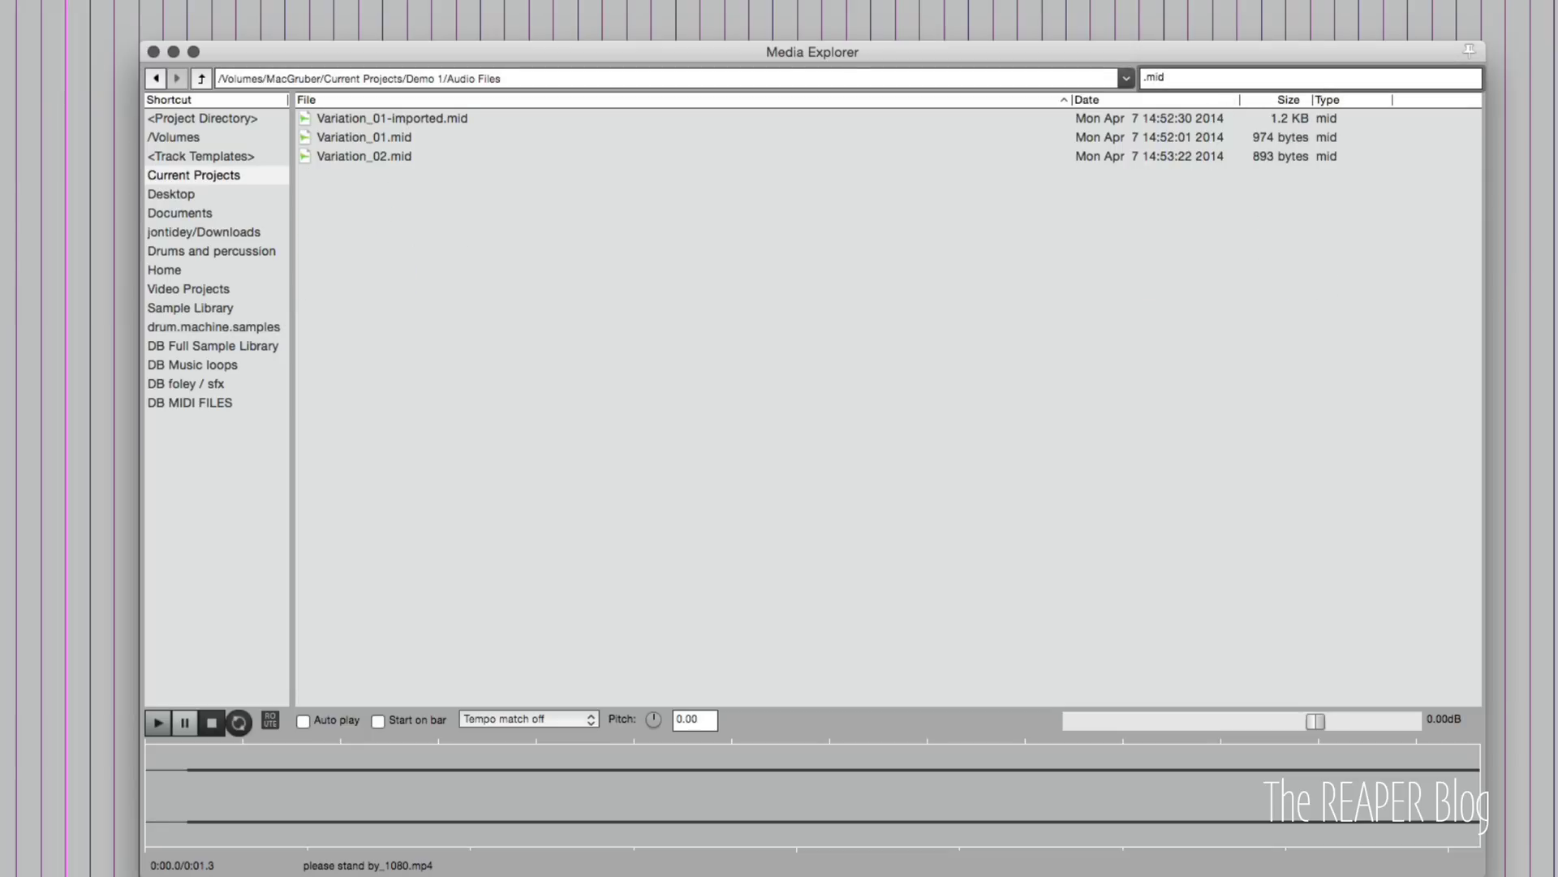
key("BackSpace")
key("BackSpace")
key("BackSpace")
key("BackSpace")
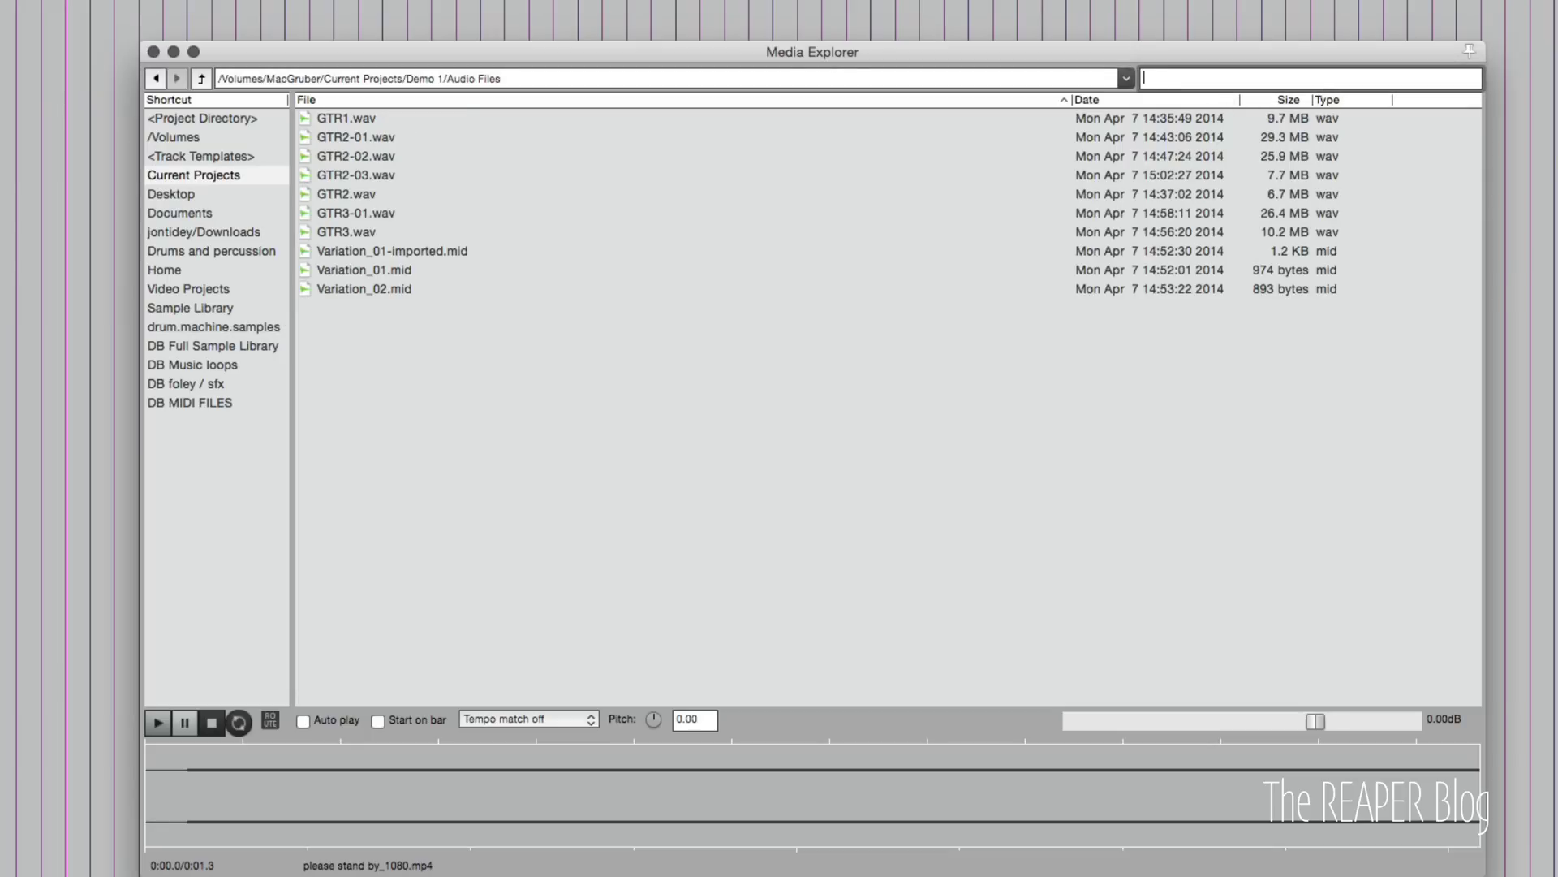
type("gtr")
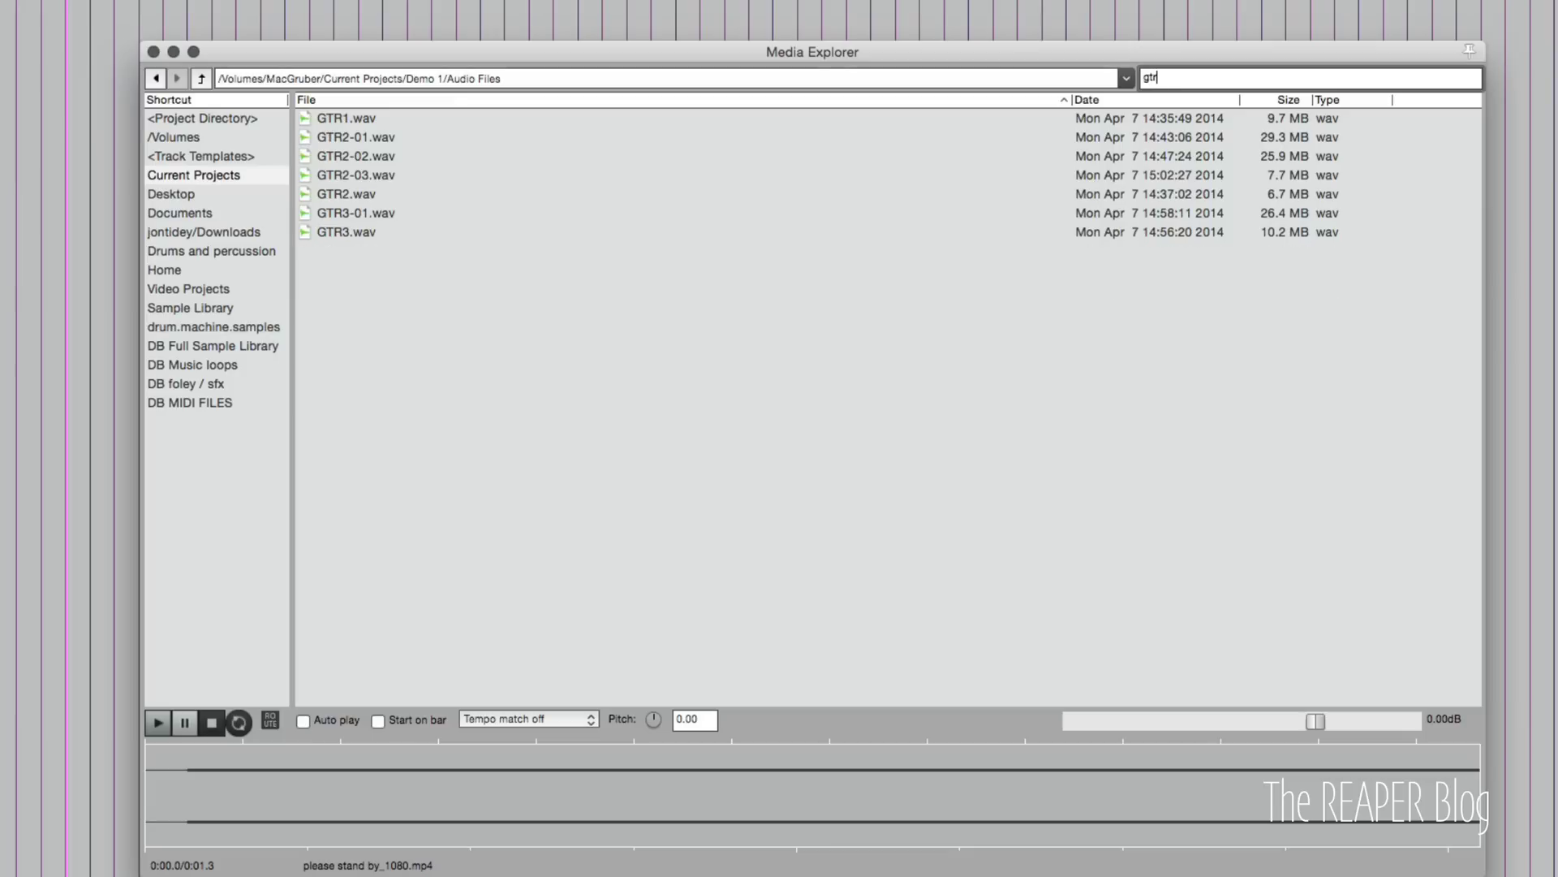
key("BackSpace")
key("BackSpace")
key("BackSpace")
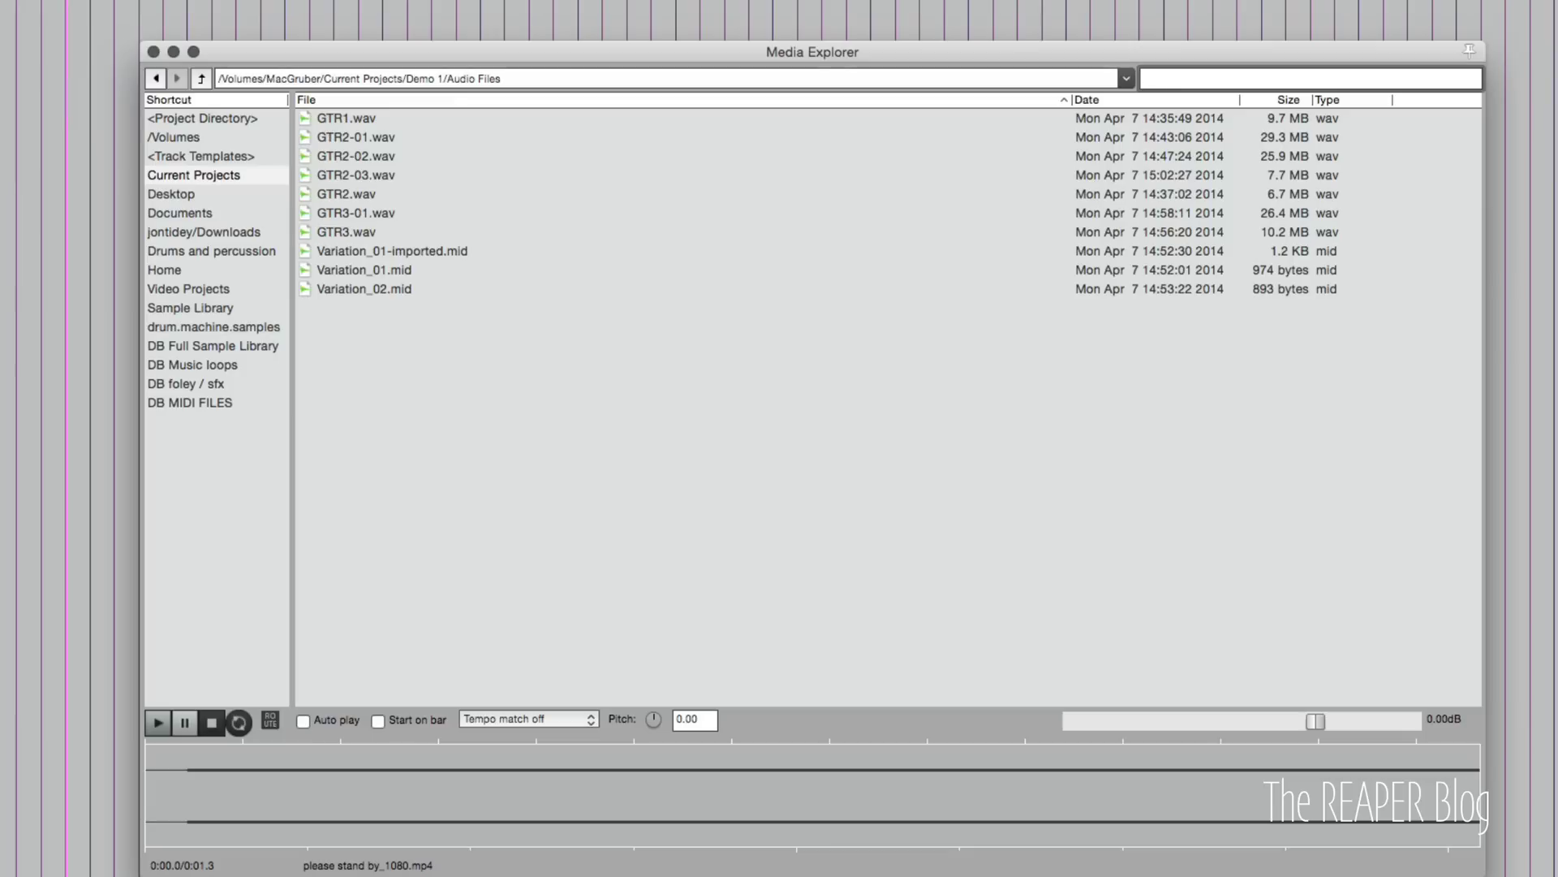
right_click(552, 416)
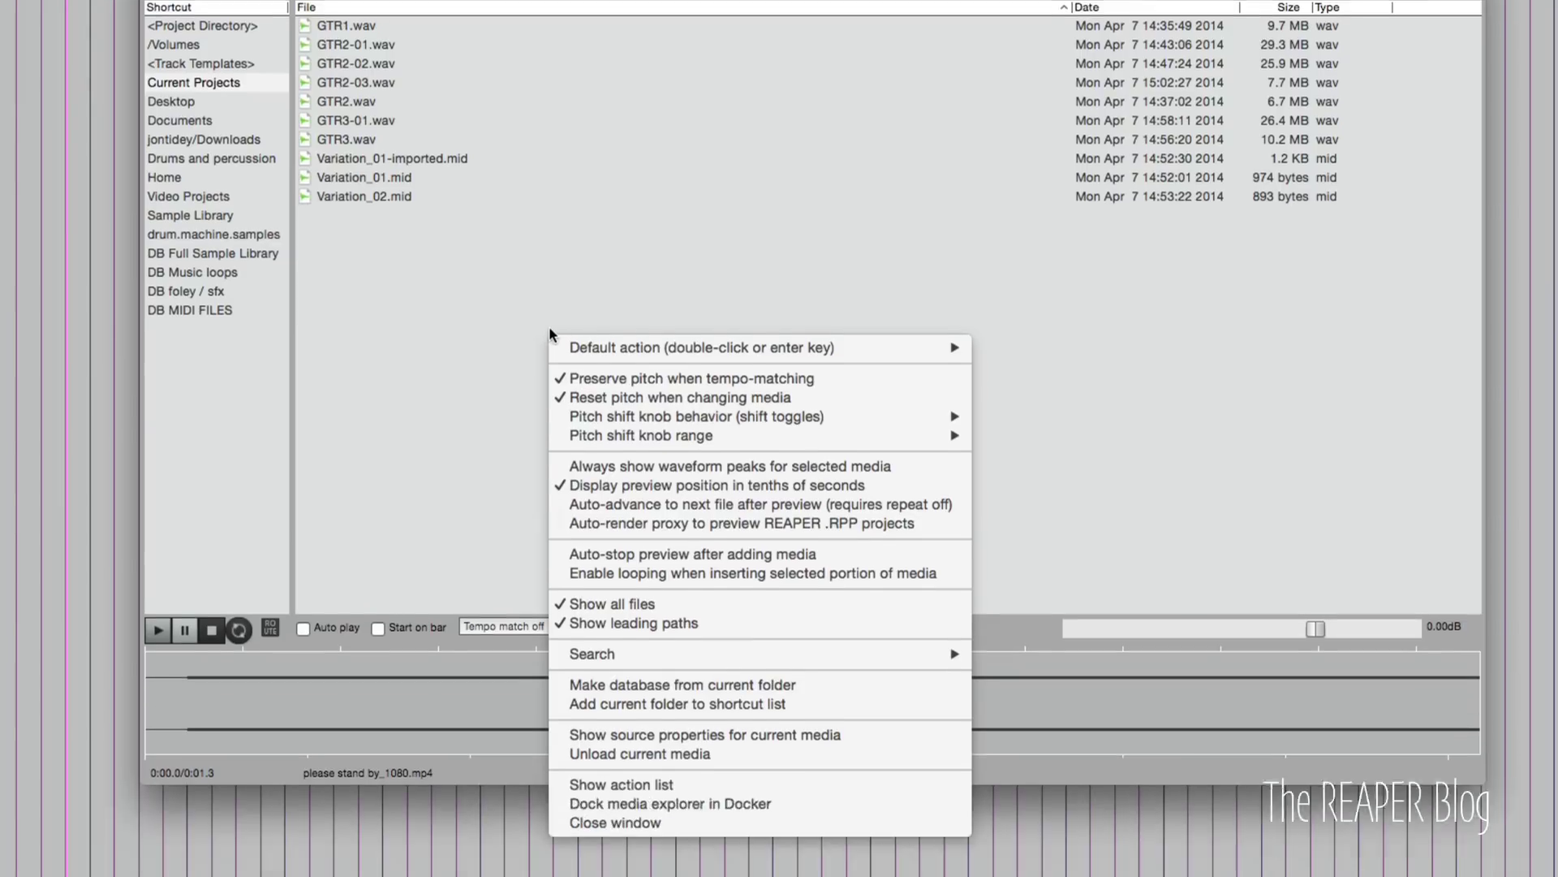
left_click(538, 468)
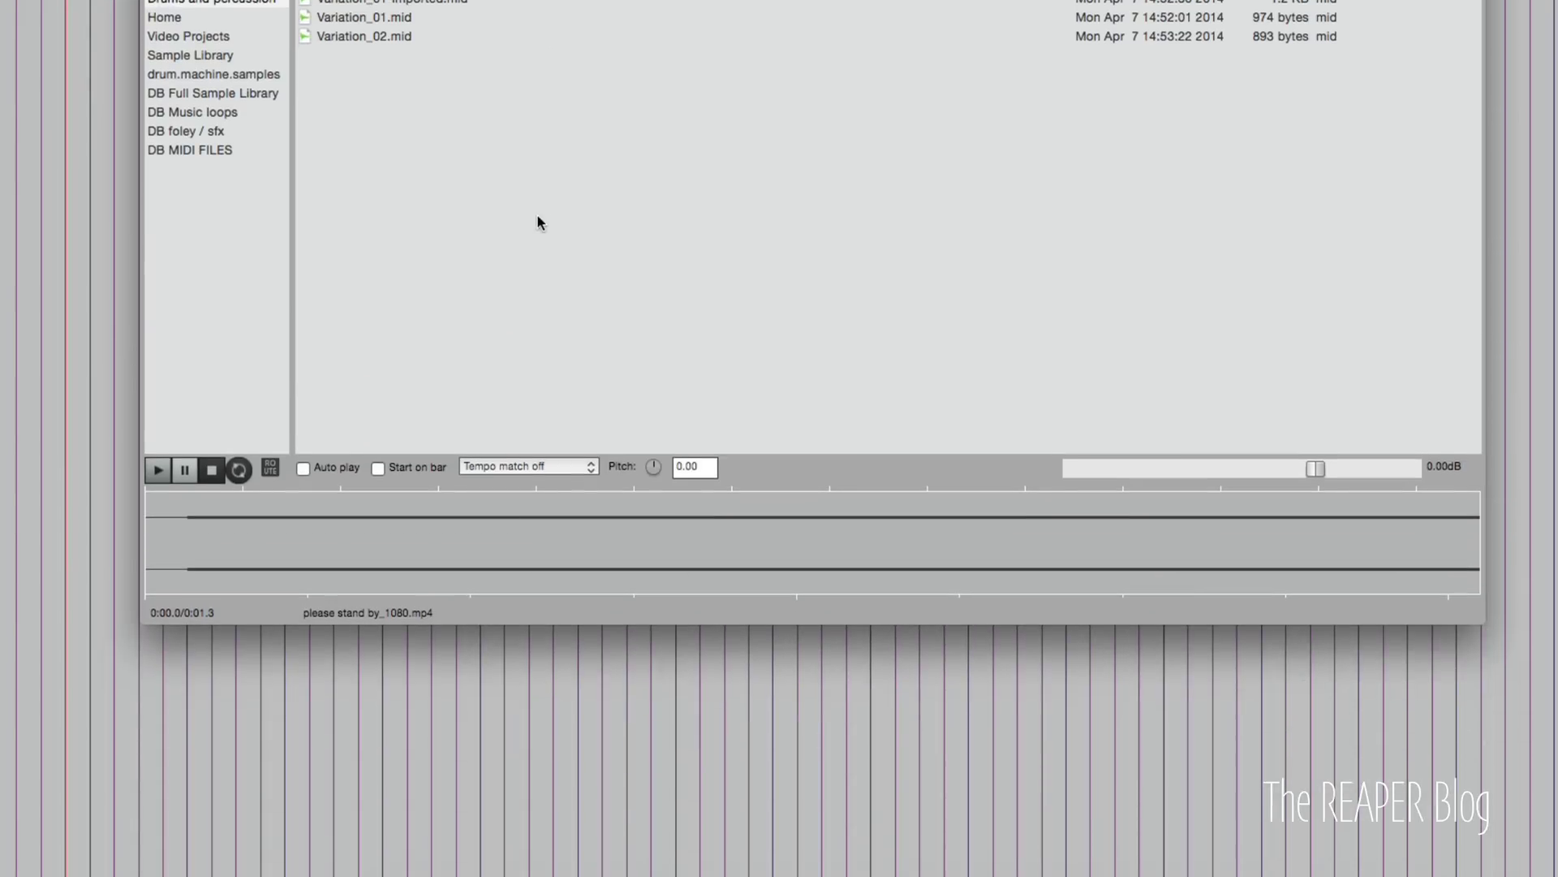
right_click(538, 150)
mouse_move(722, 470)
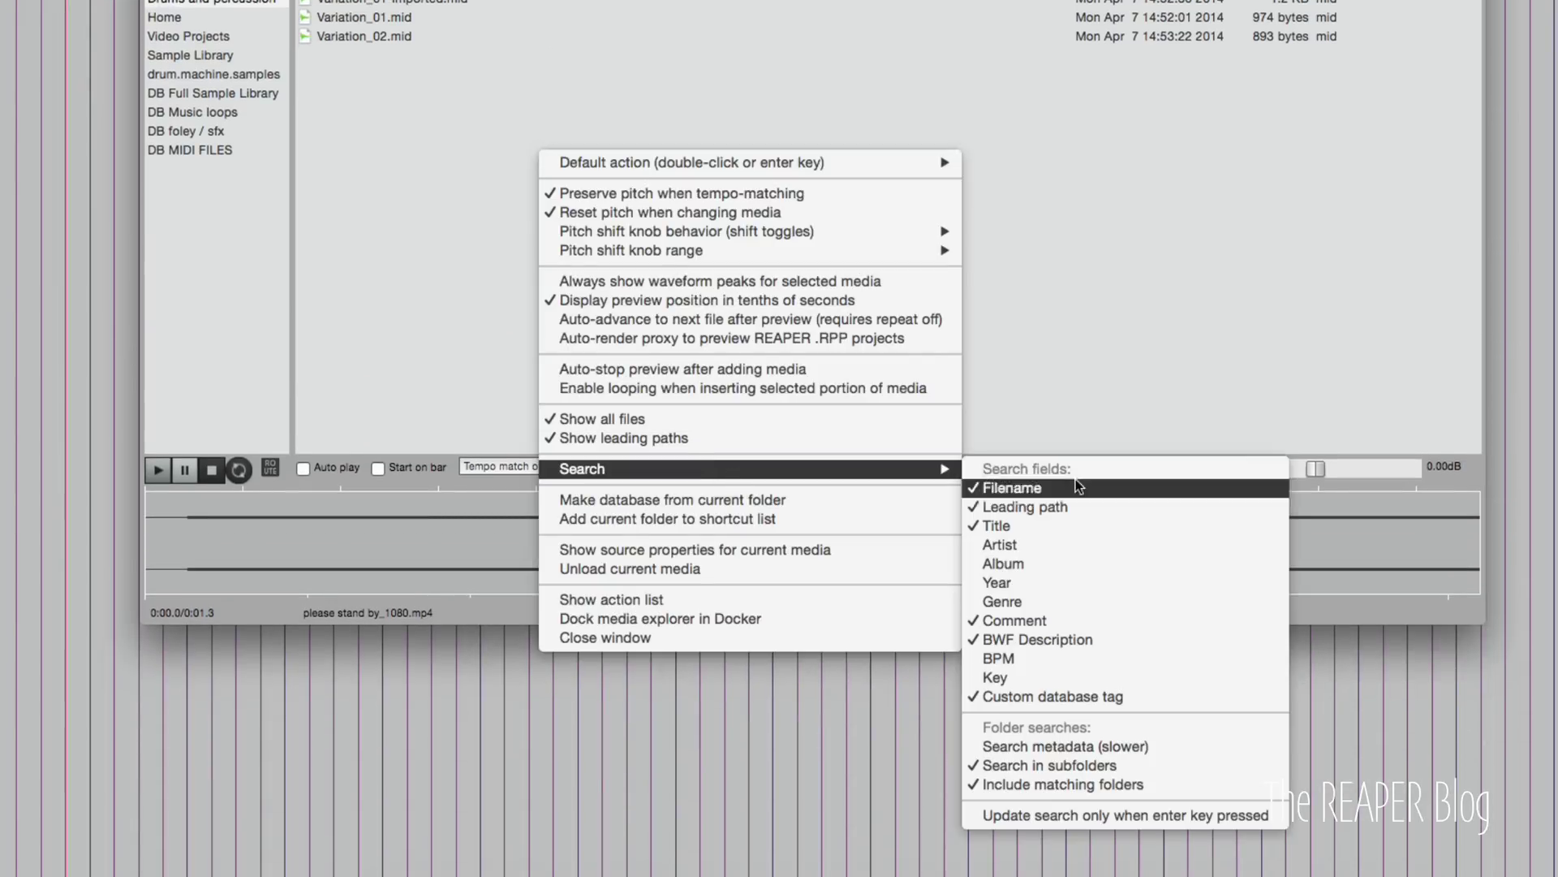
left_click(1133, 747)
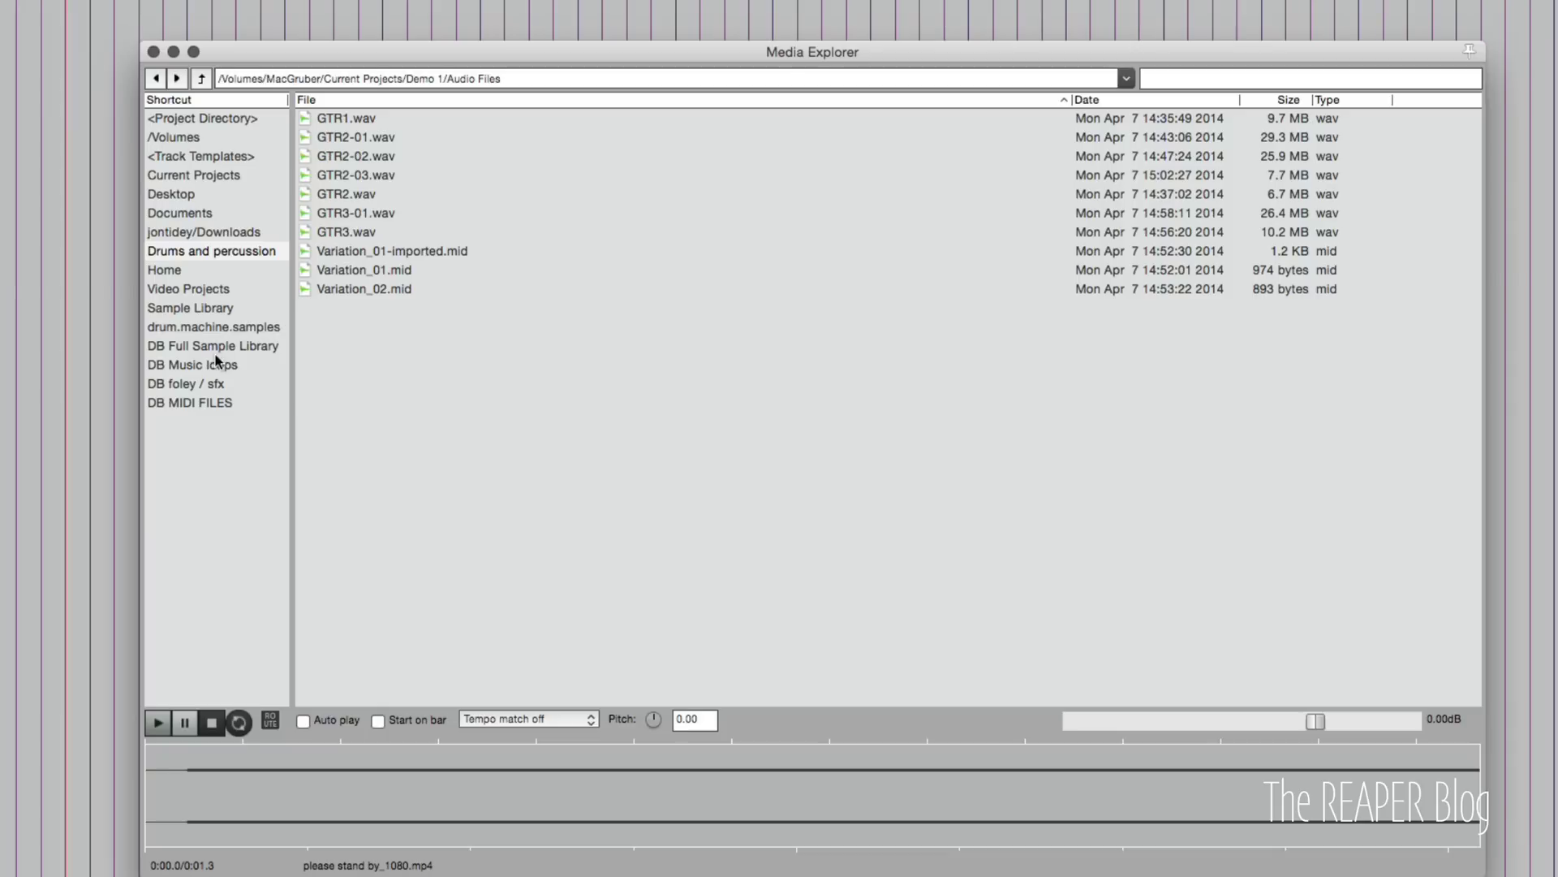
Open the DB foley / sfx database and scroll across to the BWF Description column
left_click(213, 386)
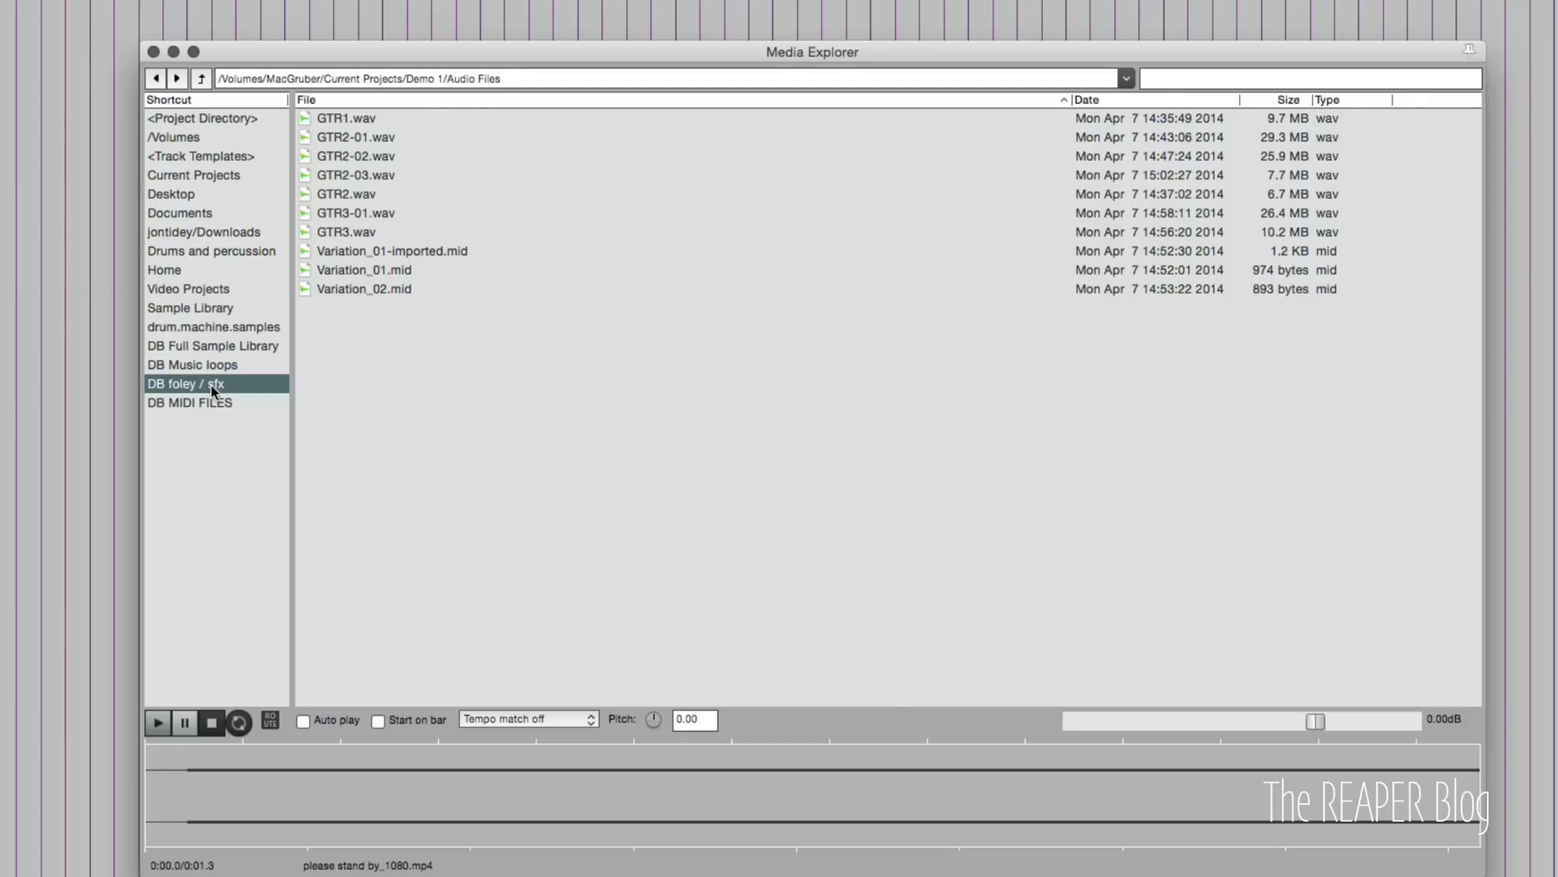
left_click_drag(758, 699, 1027, 699)
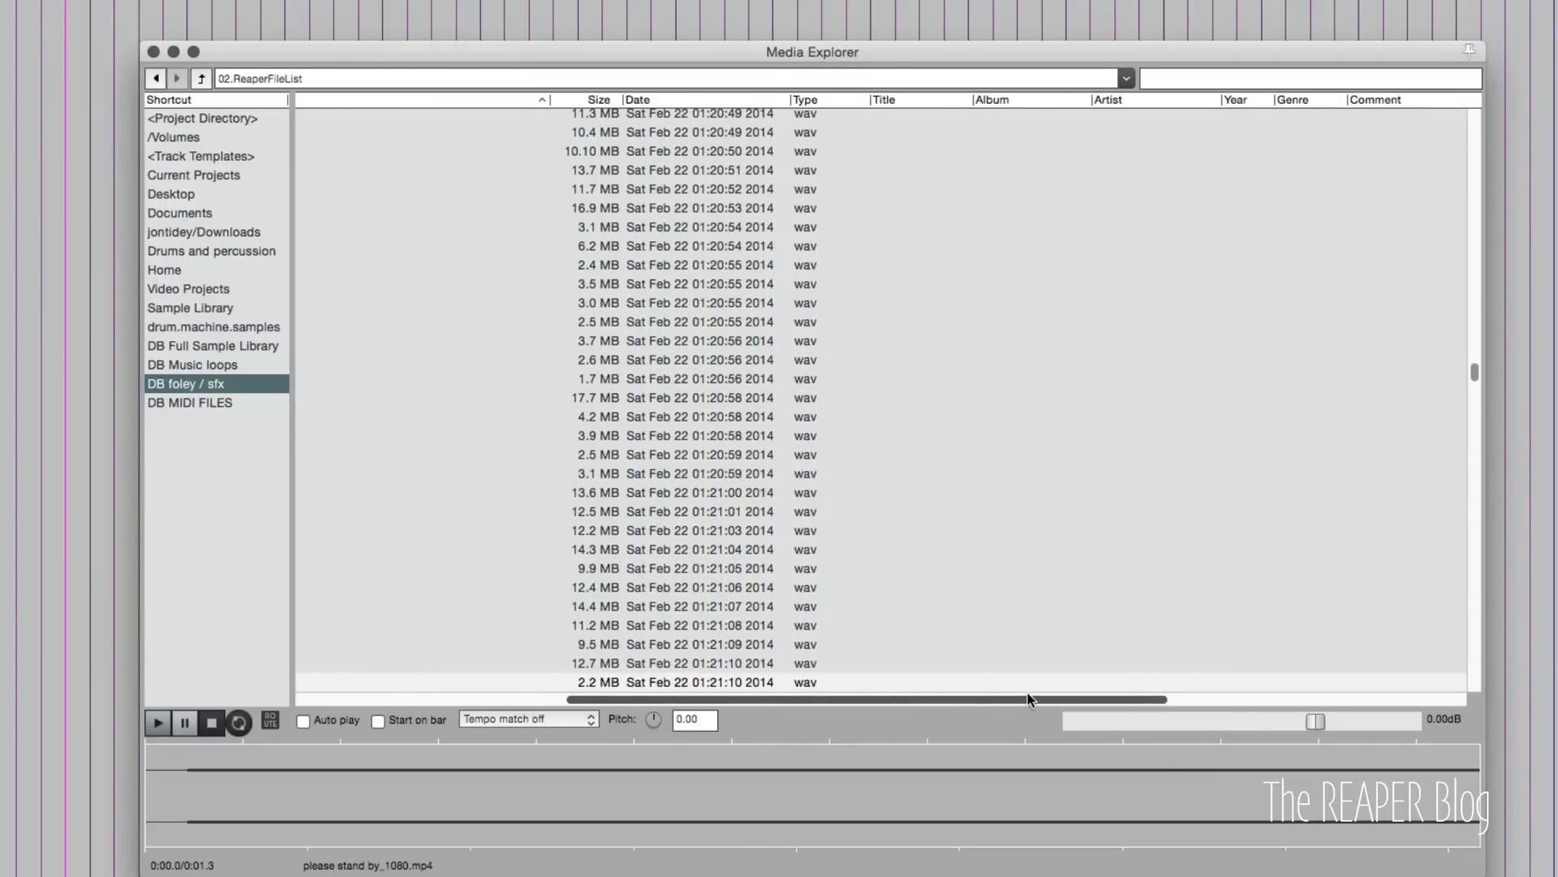
left_click_drag(1027, 694, 1213, 698)
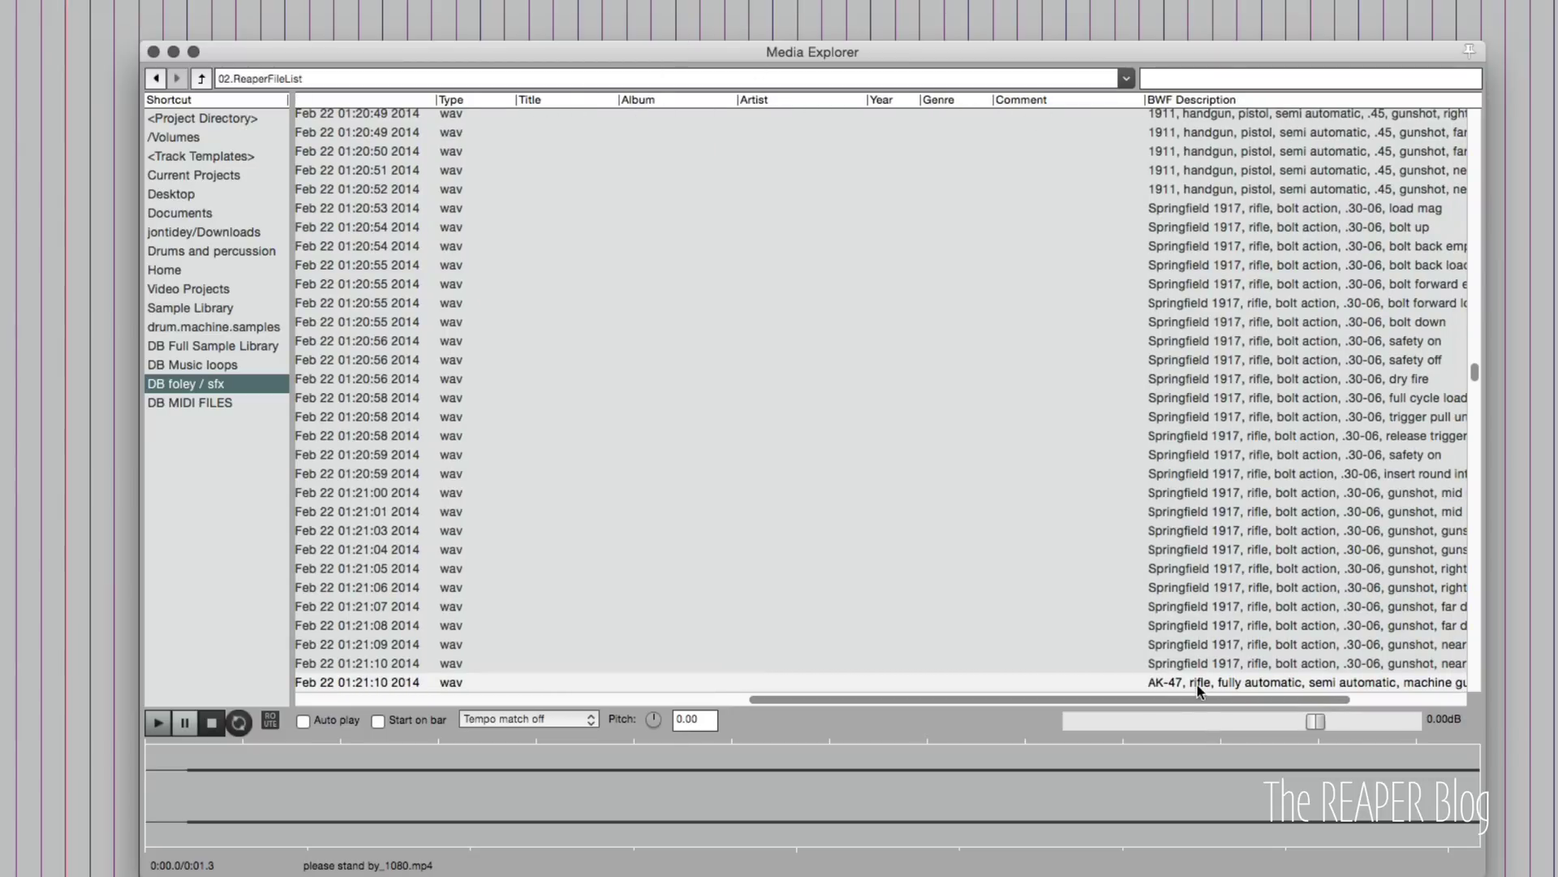
left_click_drag(1201, 698, 1284, 697)
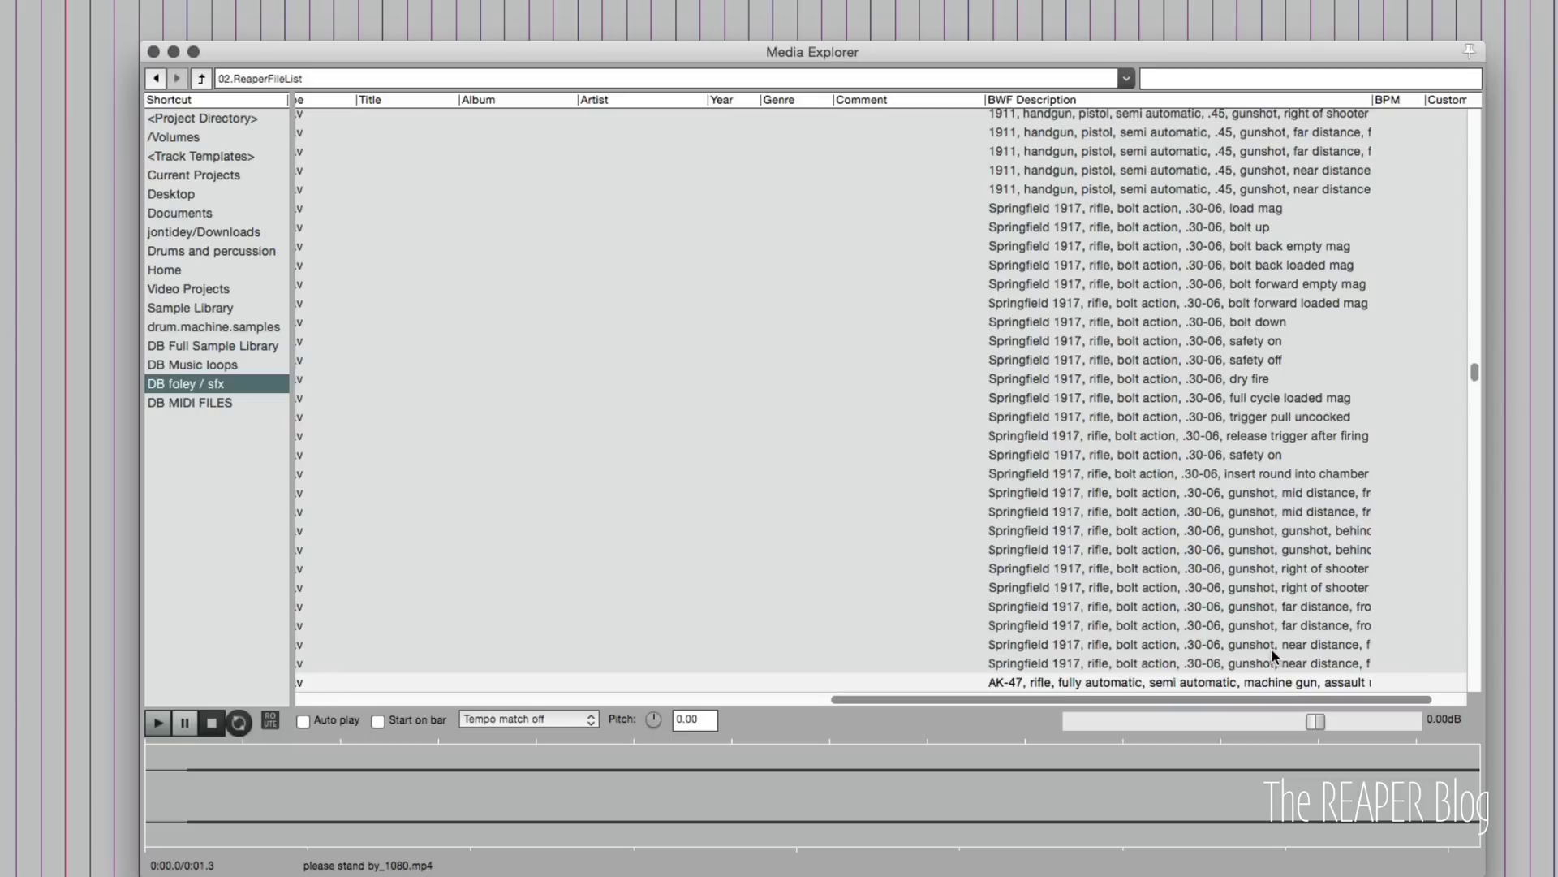
Select the Springfield 1917 bolt down and load mag files, then scroll back left
left_click(1060, 323)
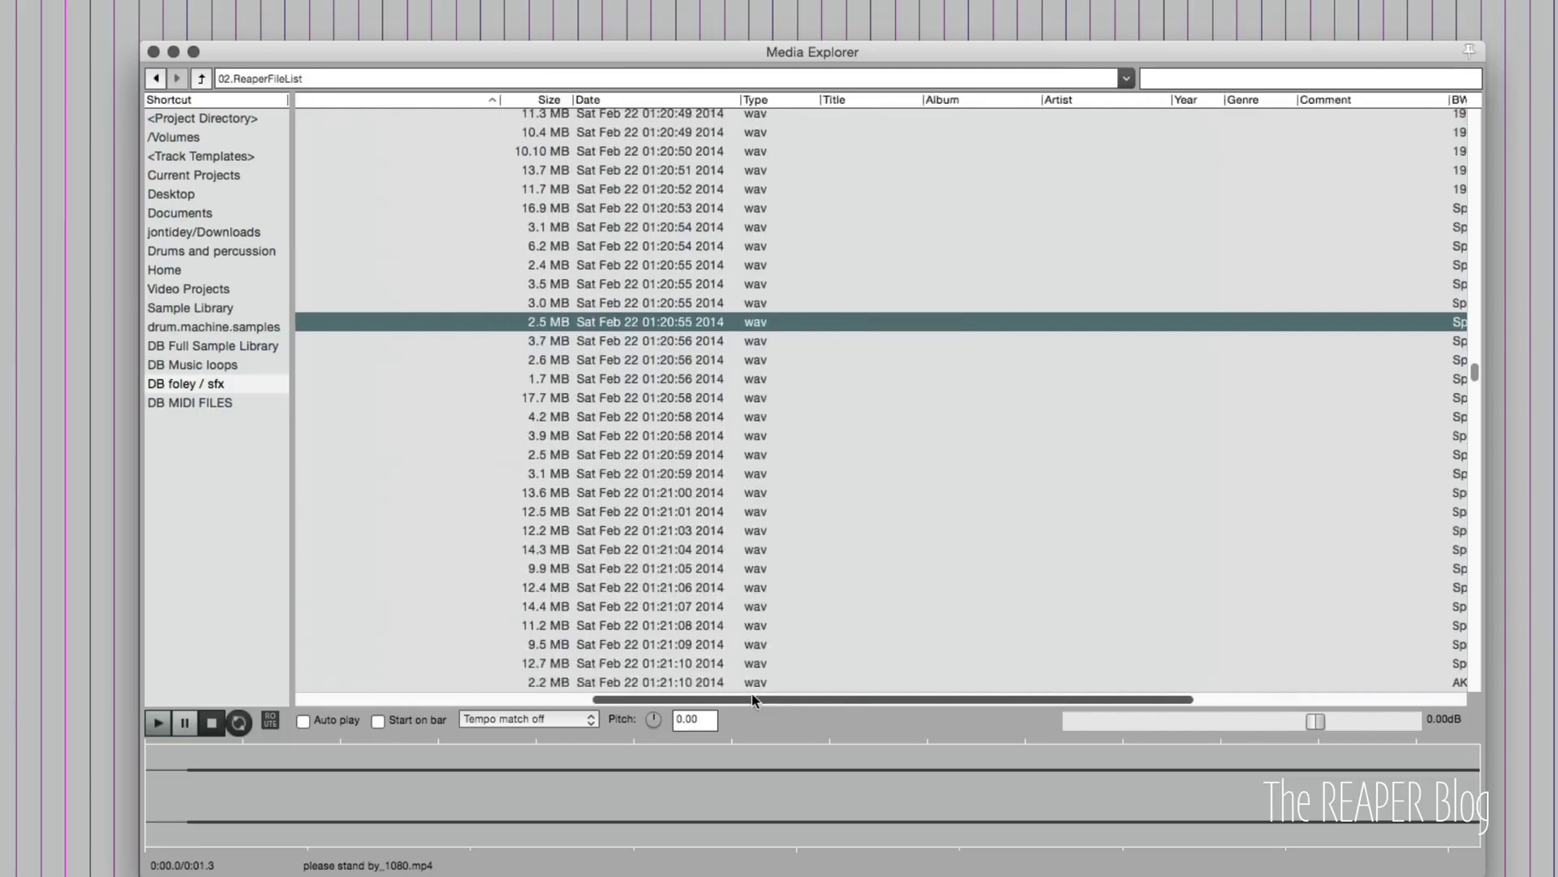
left_click_drag(753, 699, 1063, 694)
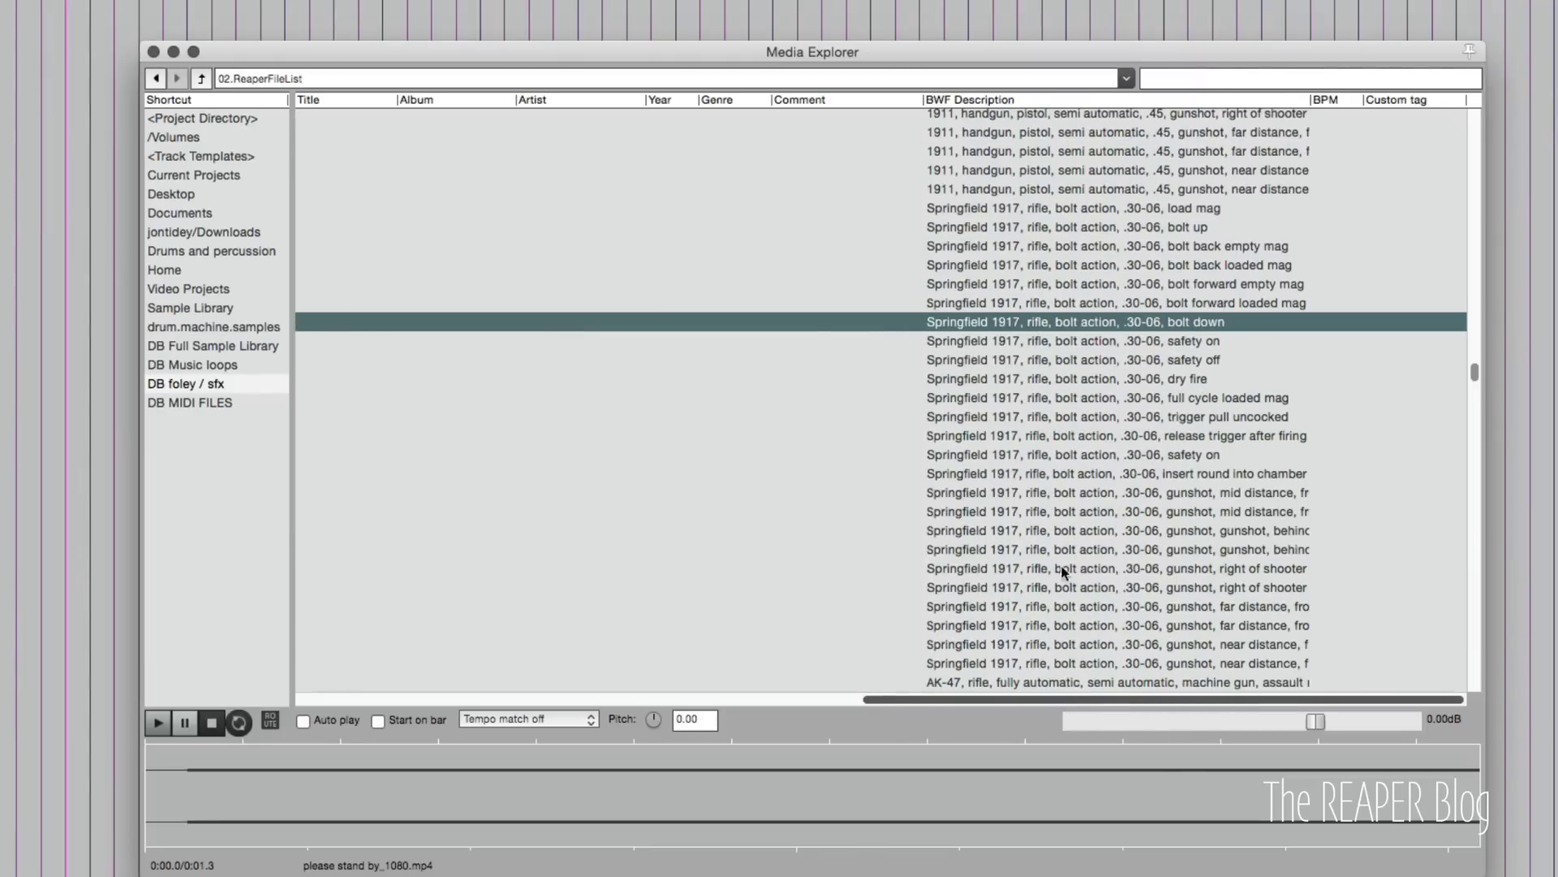
left_click(1120, 211)
scroll(1089, 586, "down", 2)
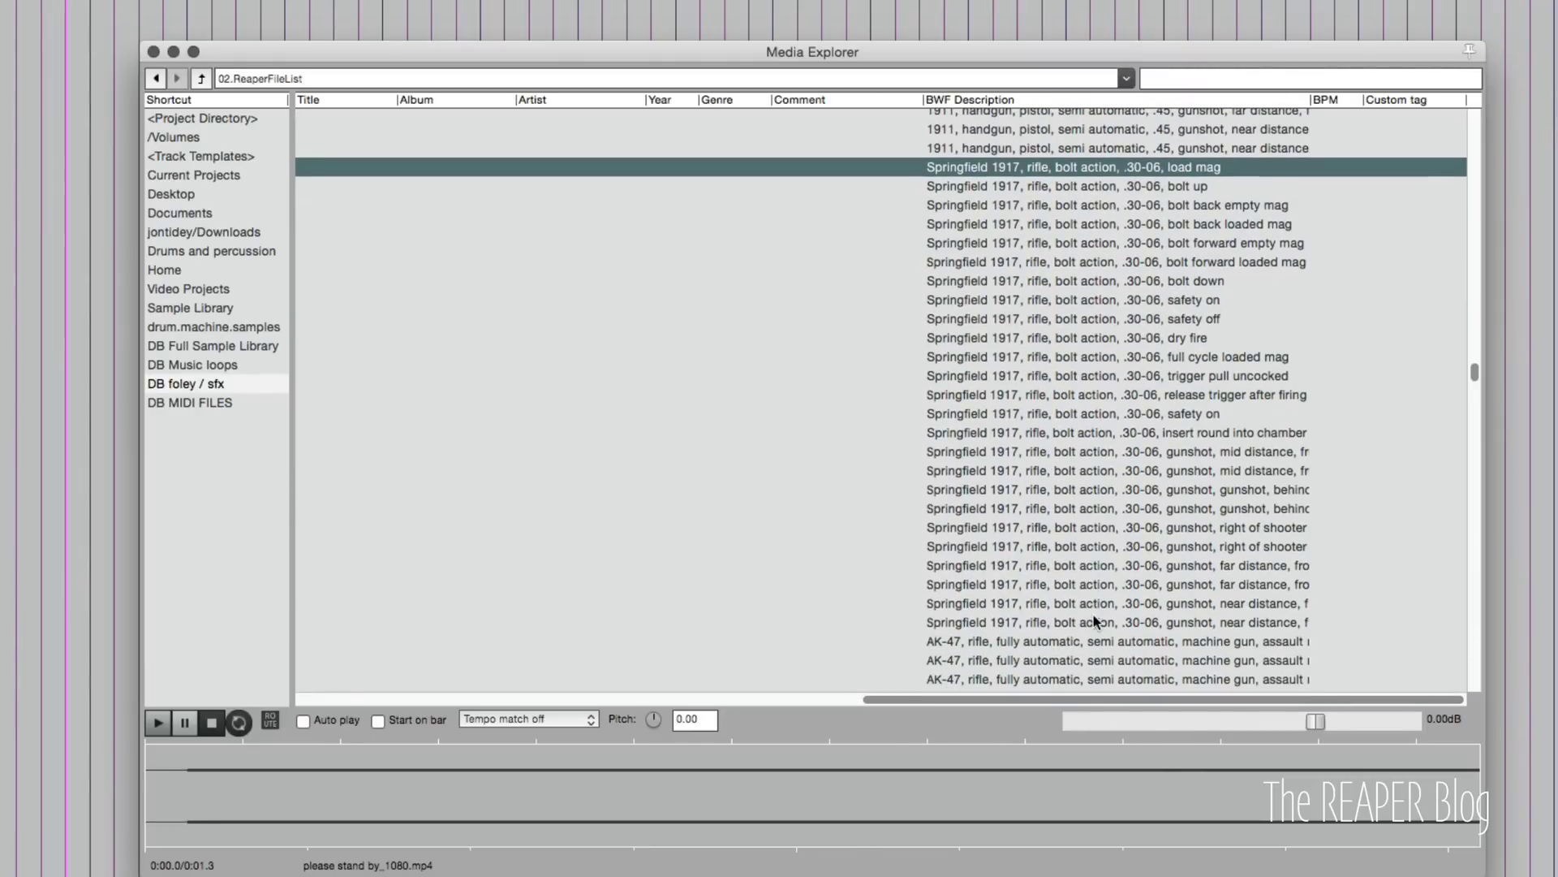
left_click_drag(1153, 700, 586, 698)
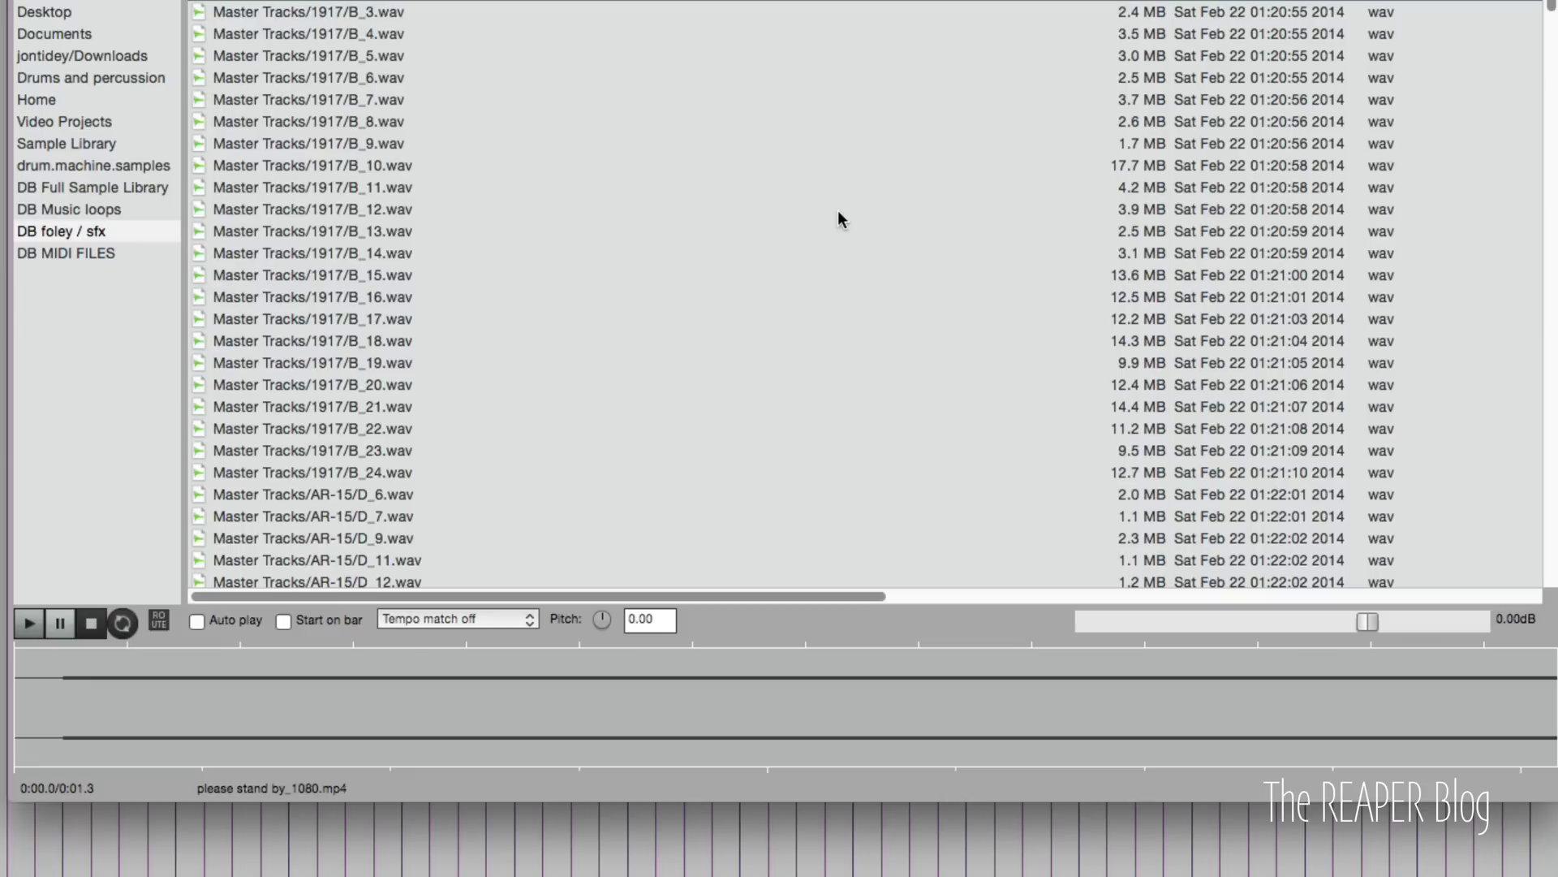
Preview B_2.wav, pausing and then stopping playback
key("space")
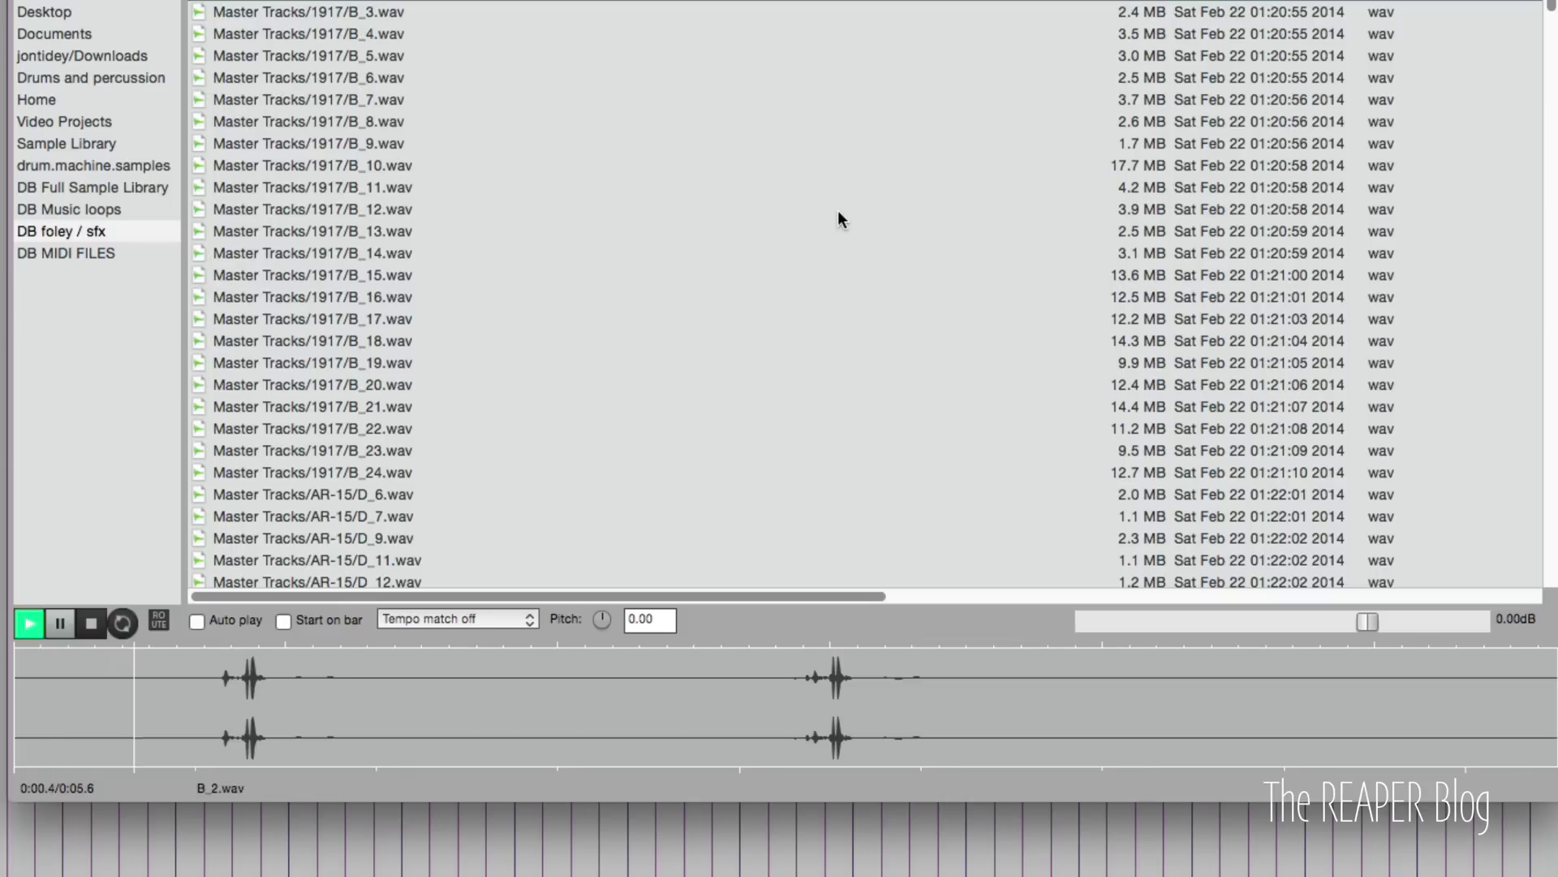
key("space")
left_click(30, 623)
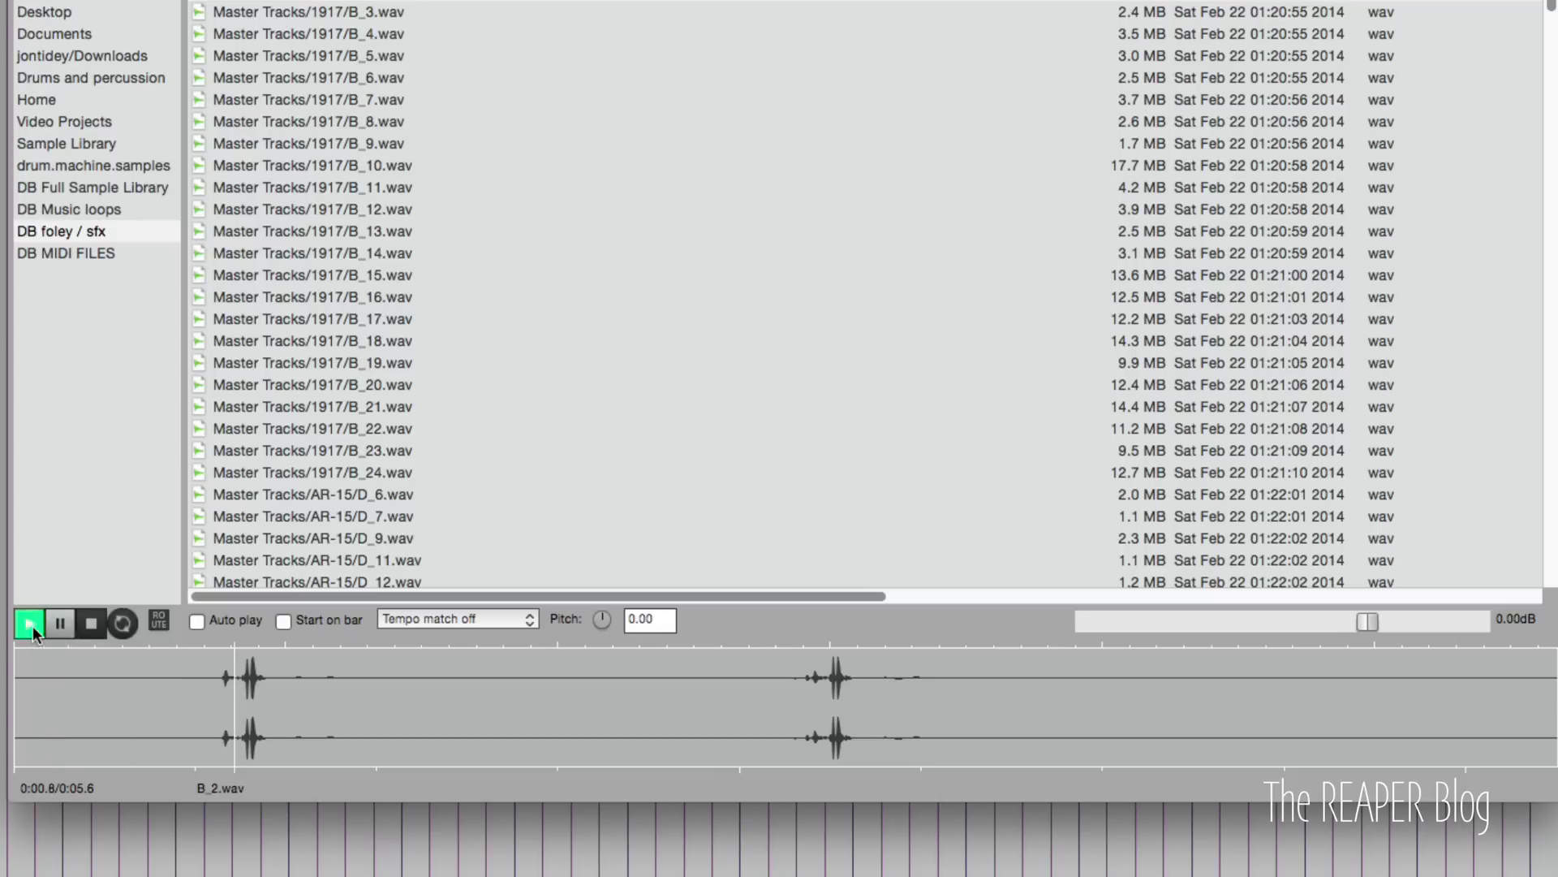
left_click(60, 623)
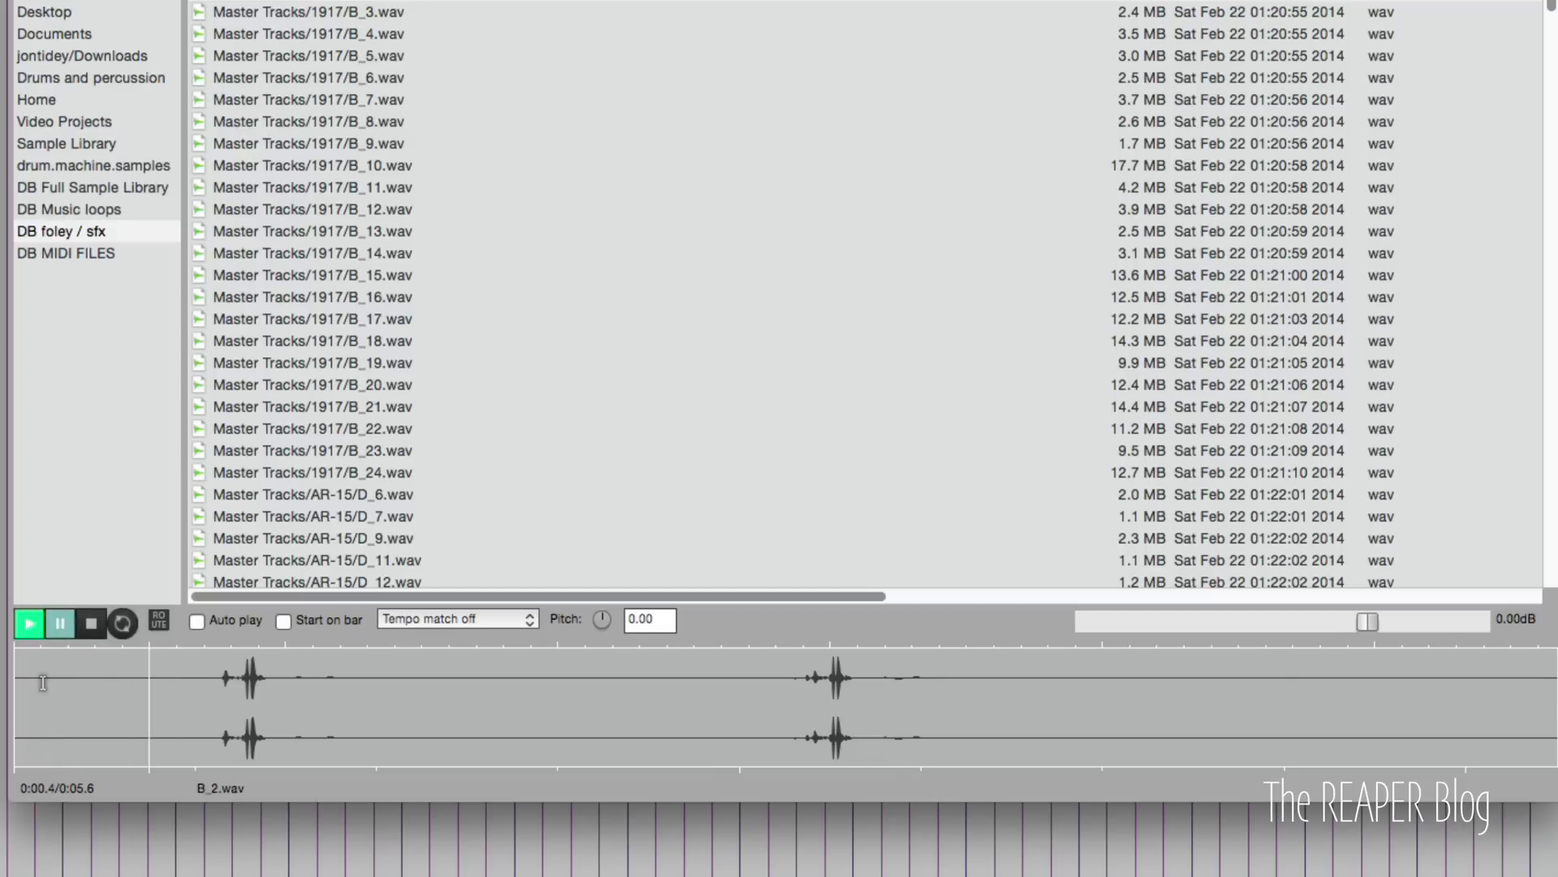
left_click(92, 623)
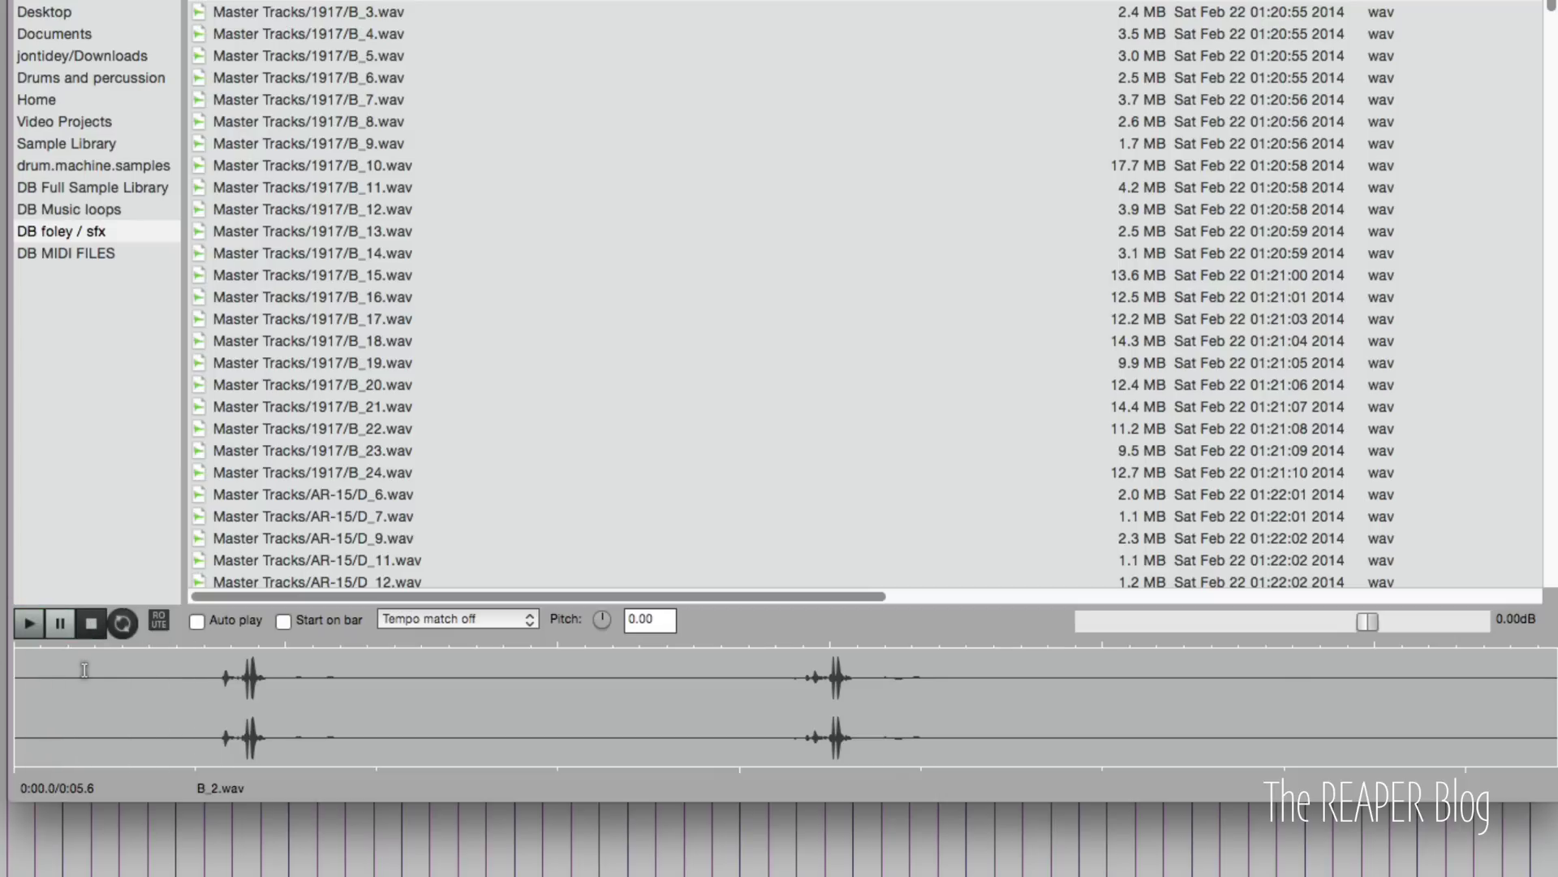
Loop a short selection around B_2.wav's first hit, then show the Route output choices
left_click(126, 622)
left_click_drag(191, 693, 442, 715)
left_click(30, 626)
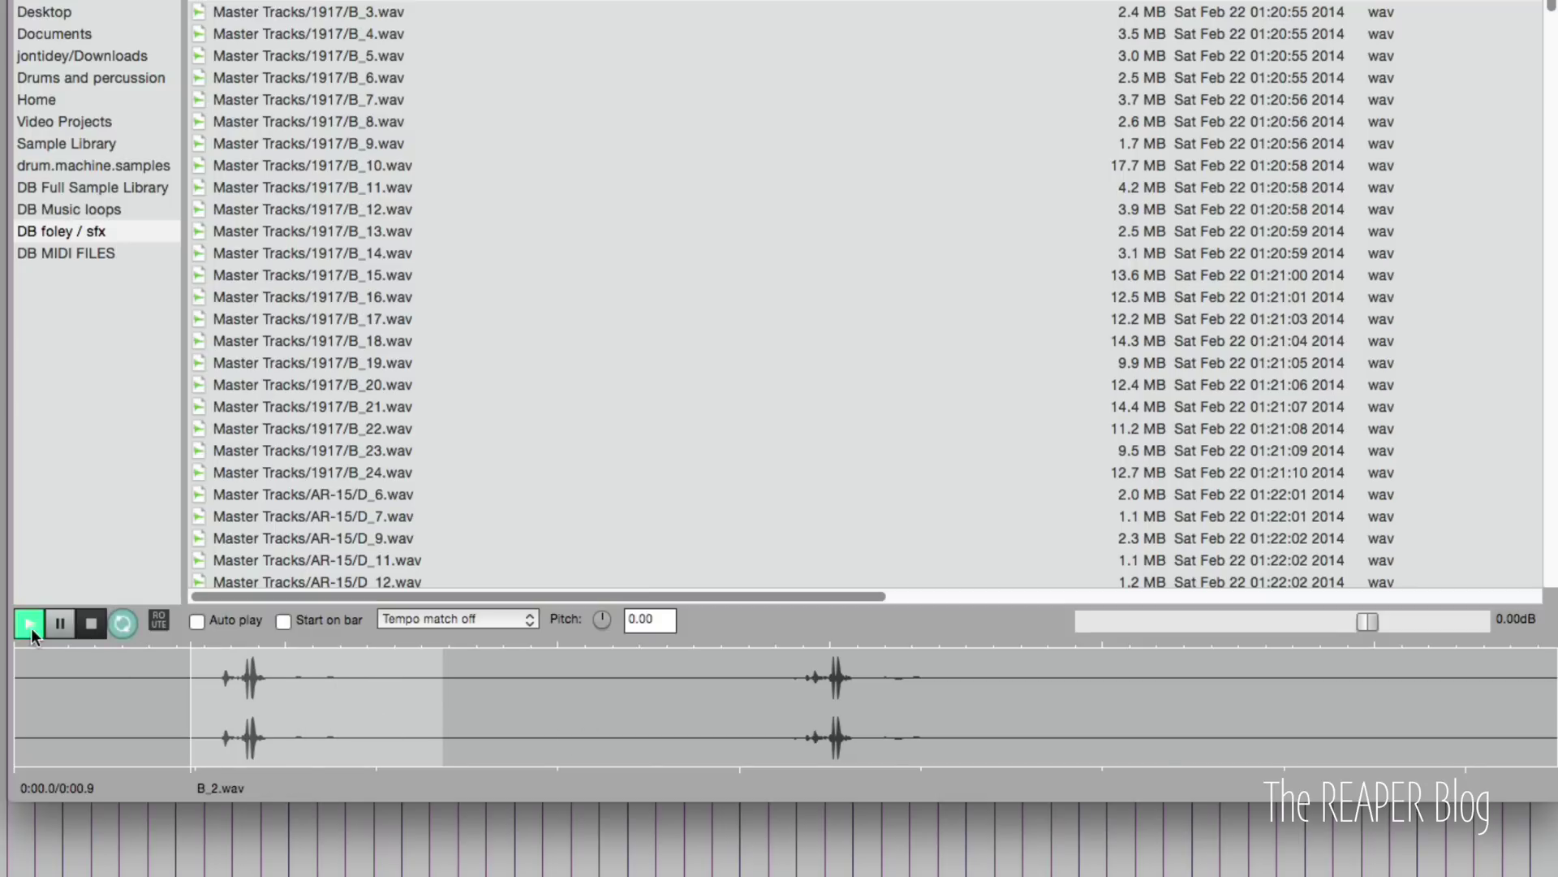
left_click(93, 624)
left_click(154, 623)
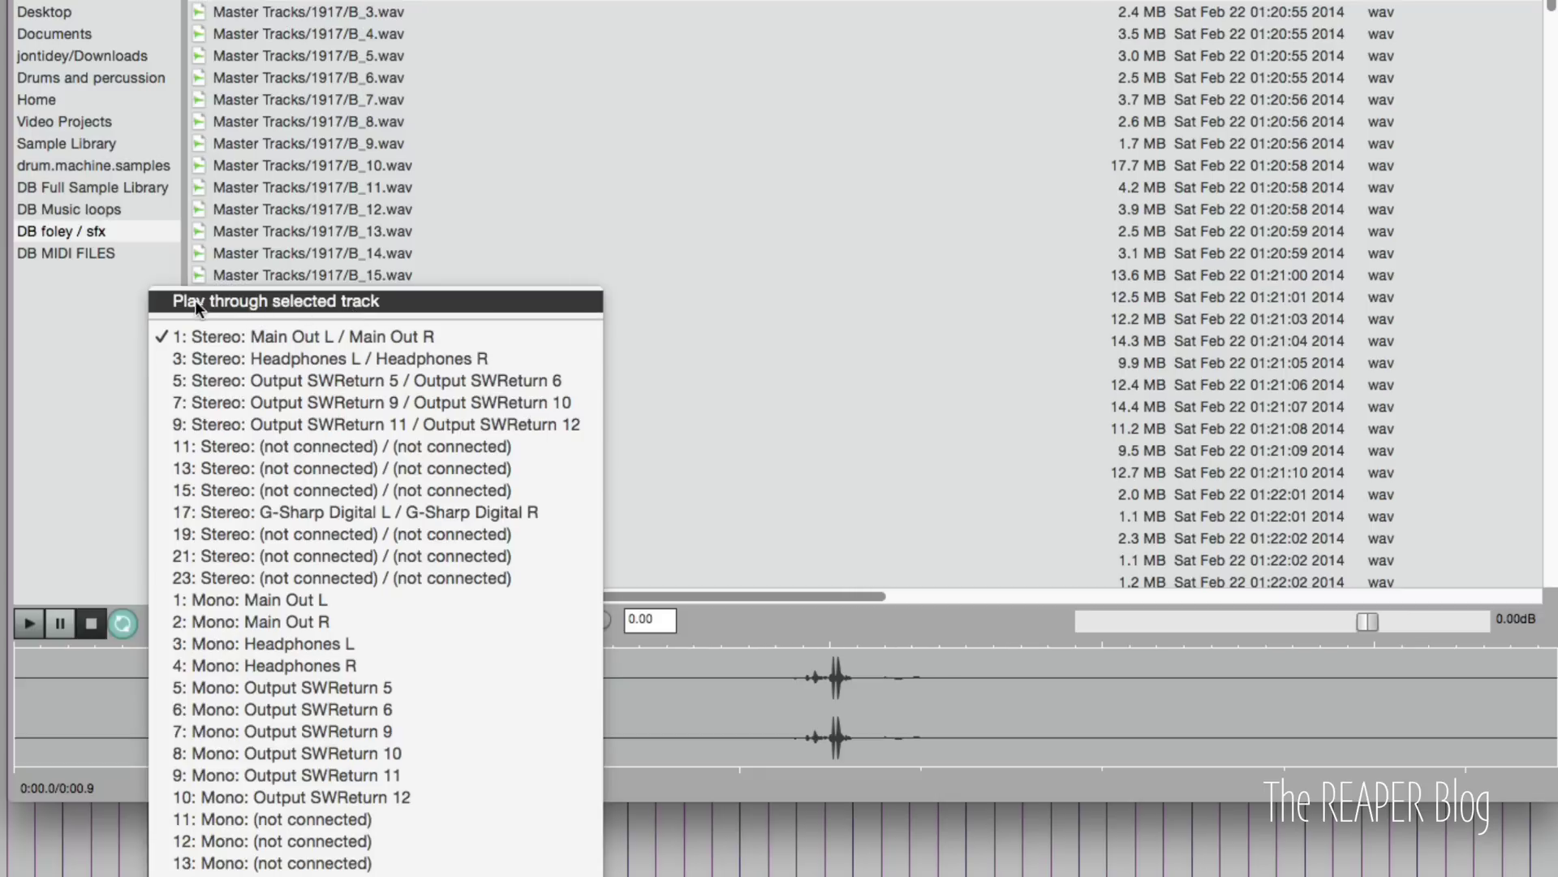
Close the Route menu unchanged, enable Auto play, and audition B_3.wav and B_4.wav
left_click(80, 440)
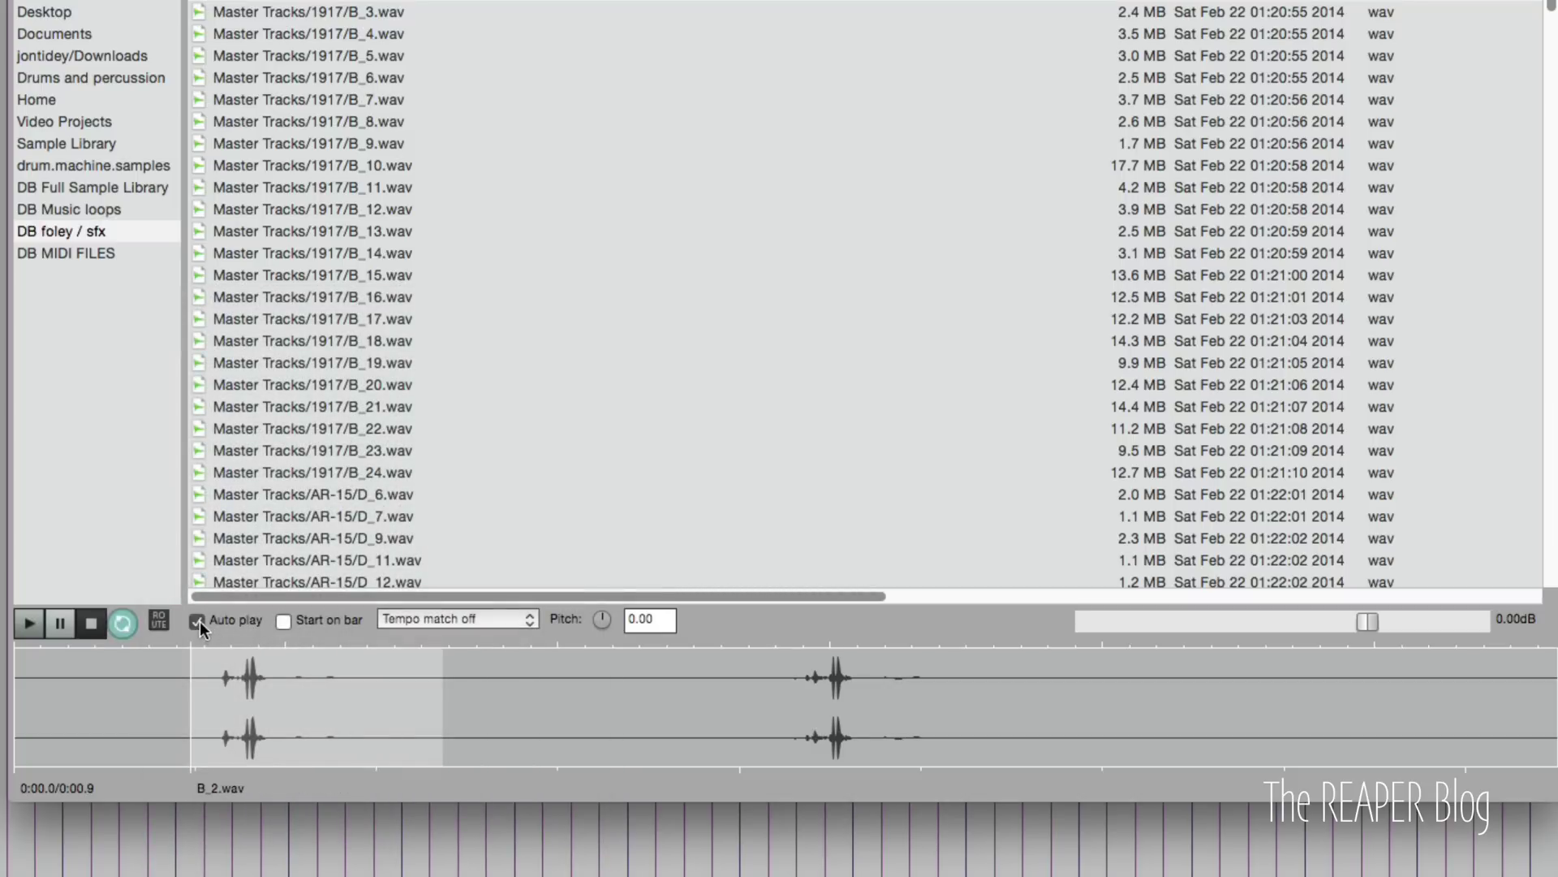
left_click(345, 13)
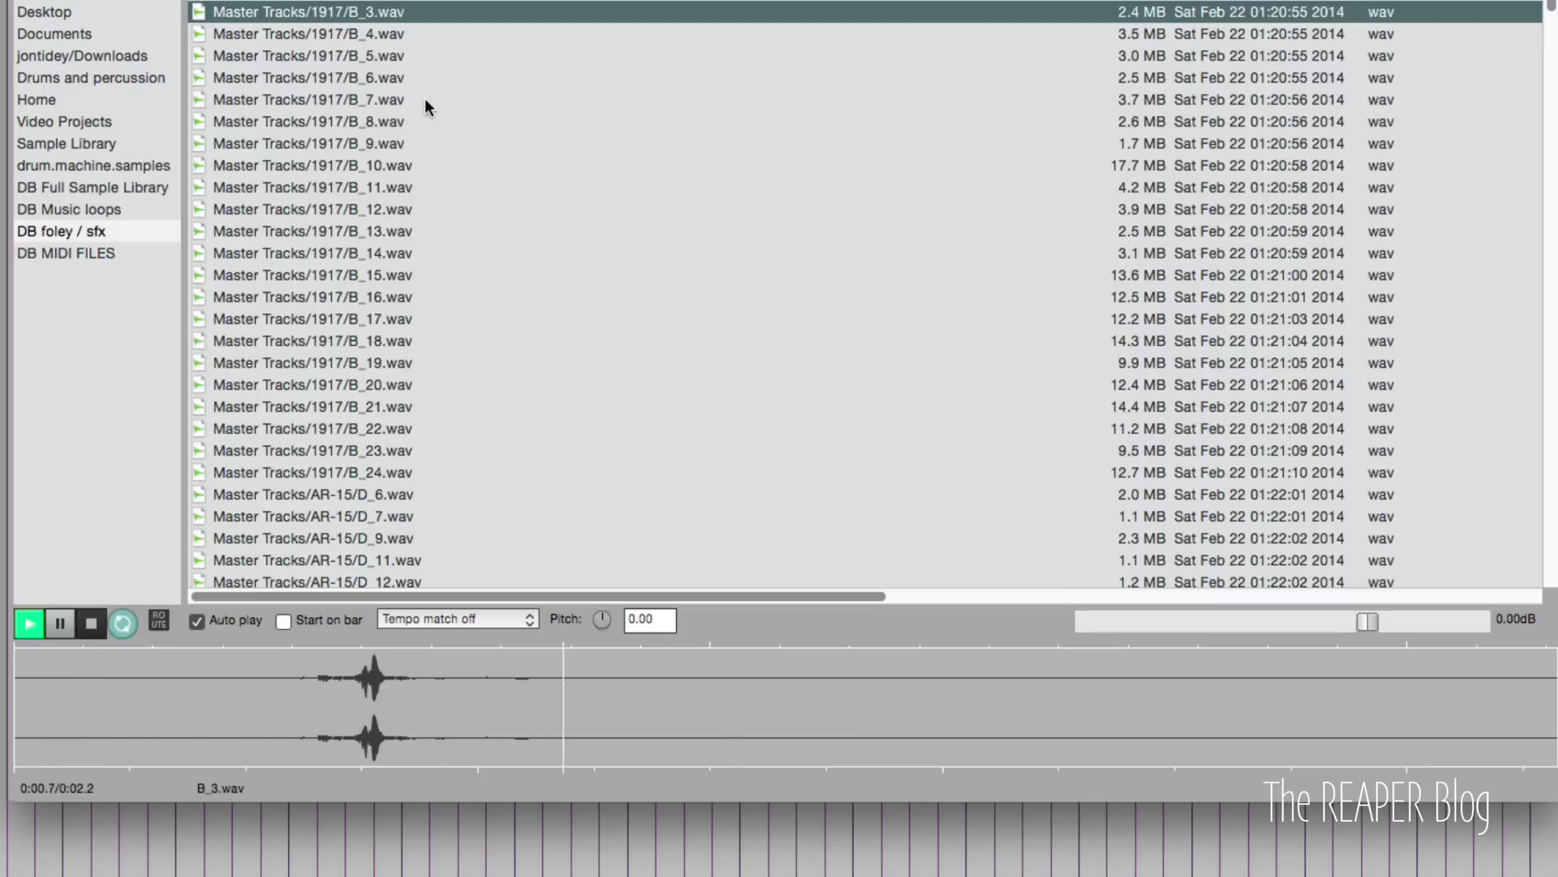
left_click(378, 37)
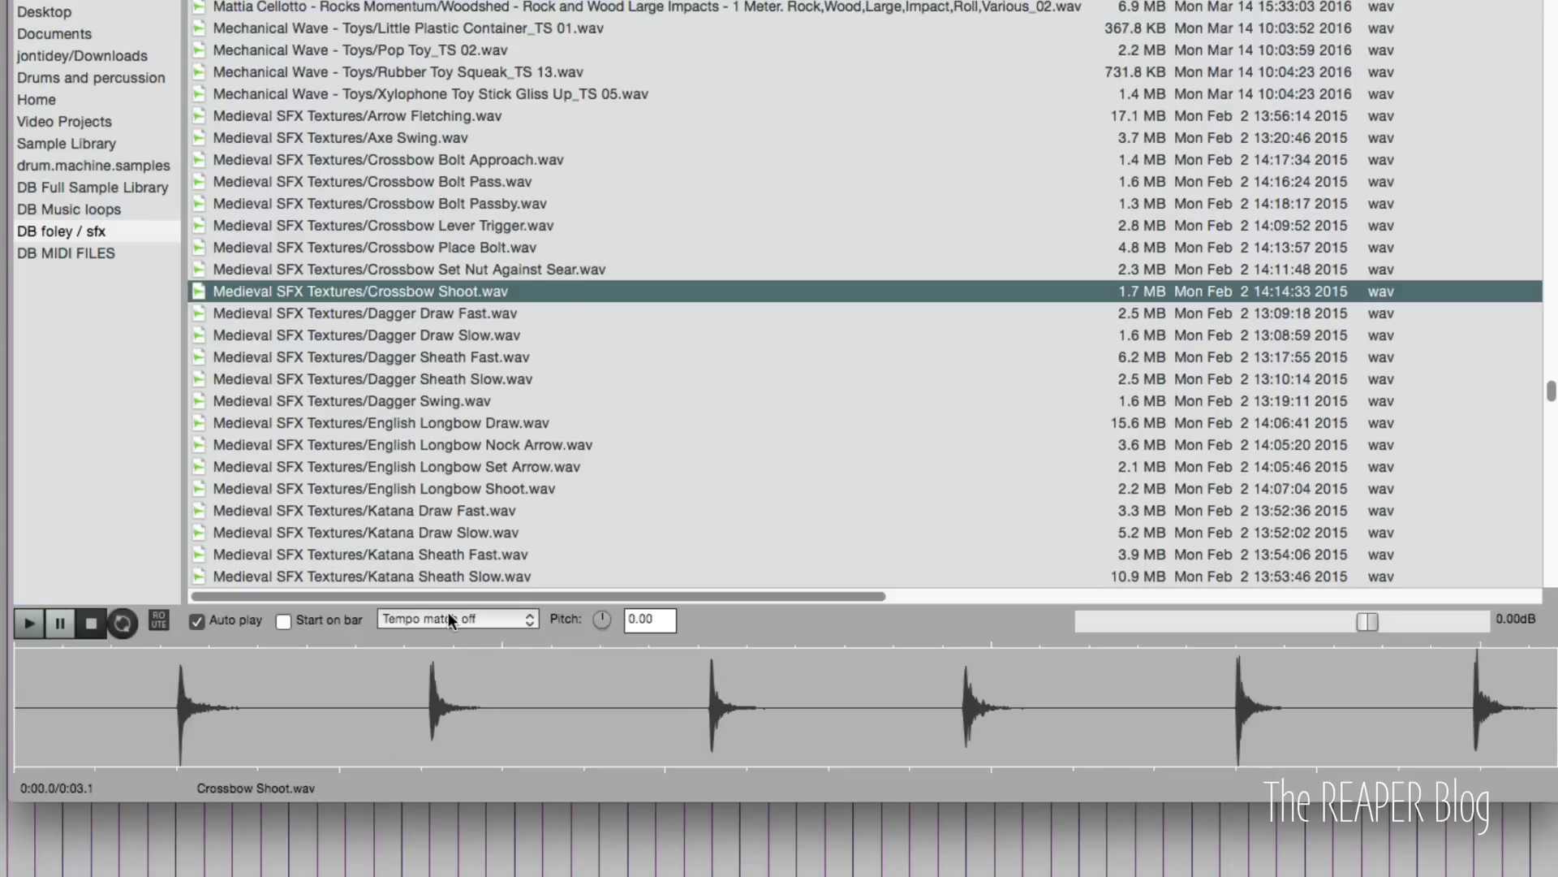
Leave tempo match off and audition Dagger Swing.wav, trying -17.6dB volume before resetting to 0.00dB
left_click(448, 618)
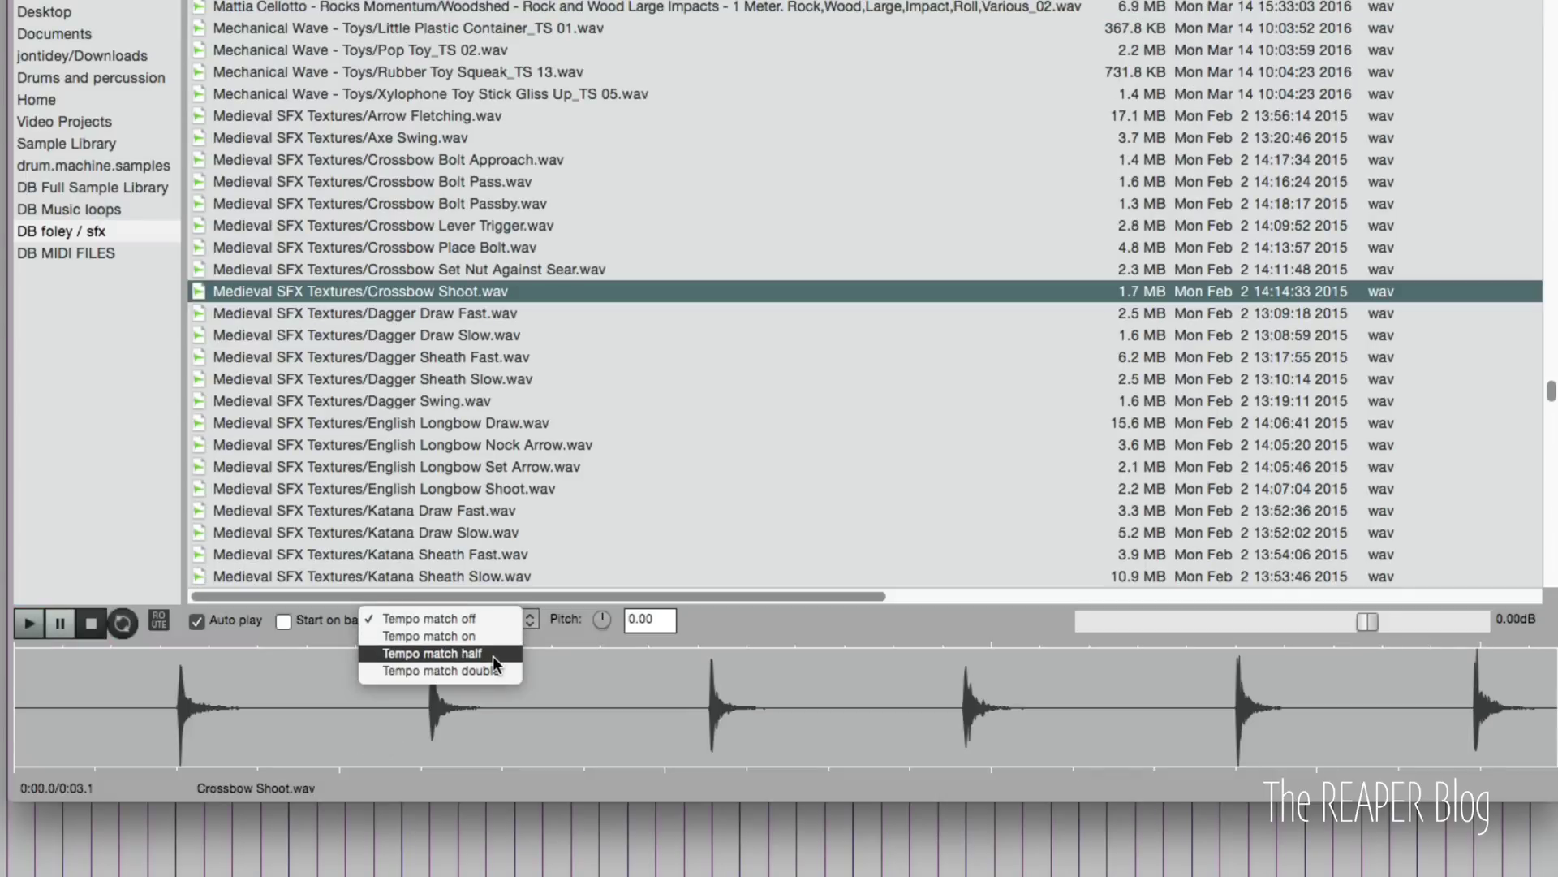
left_click(548, 642)
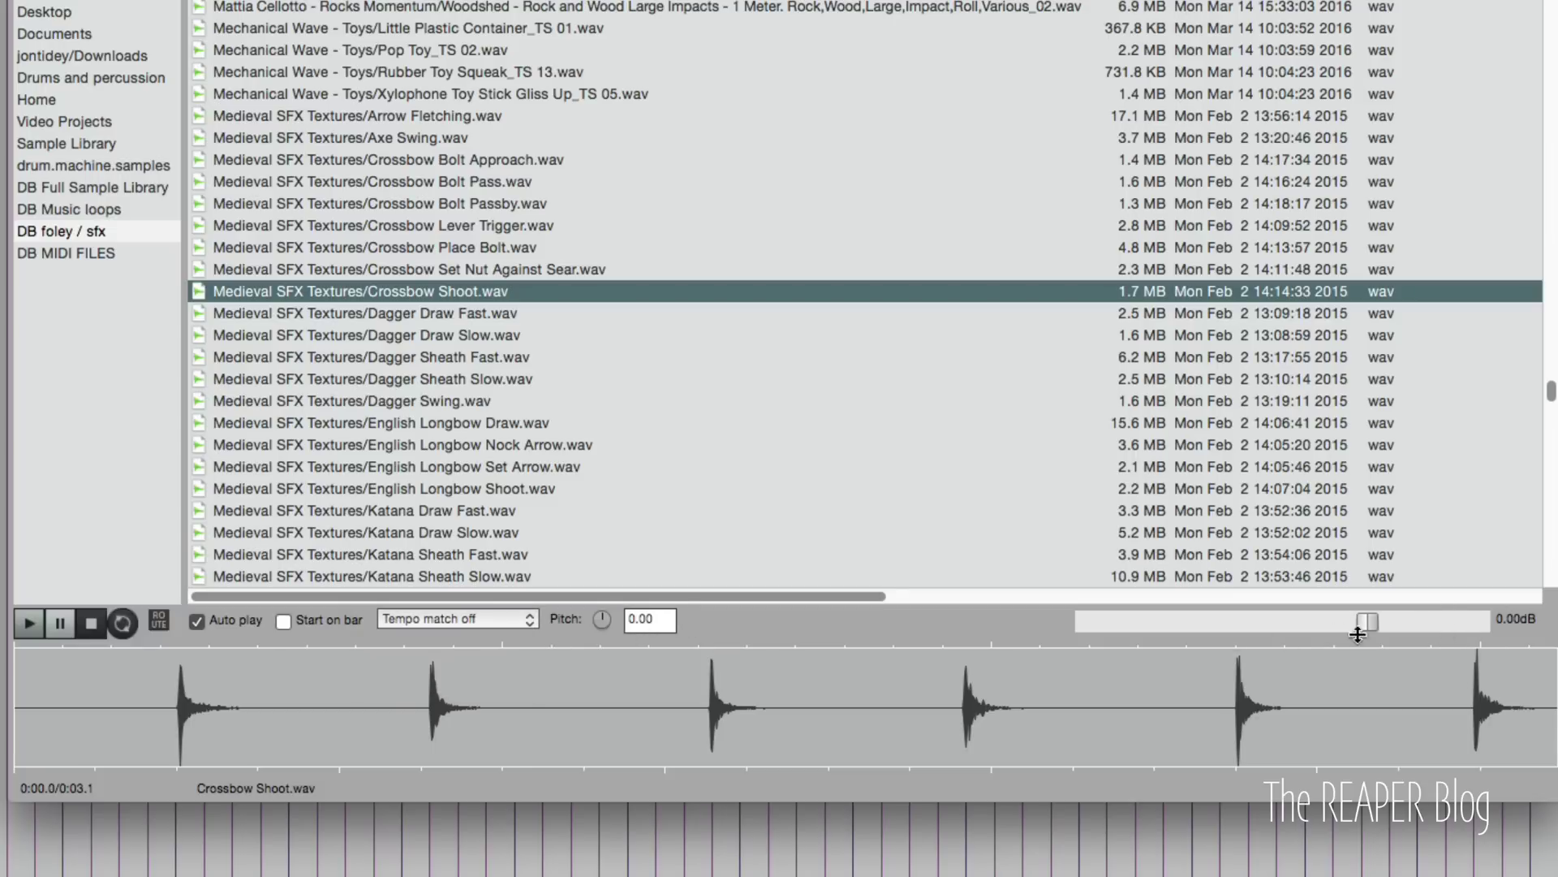
left_click(470, 401)
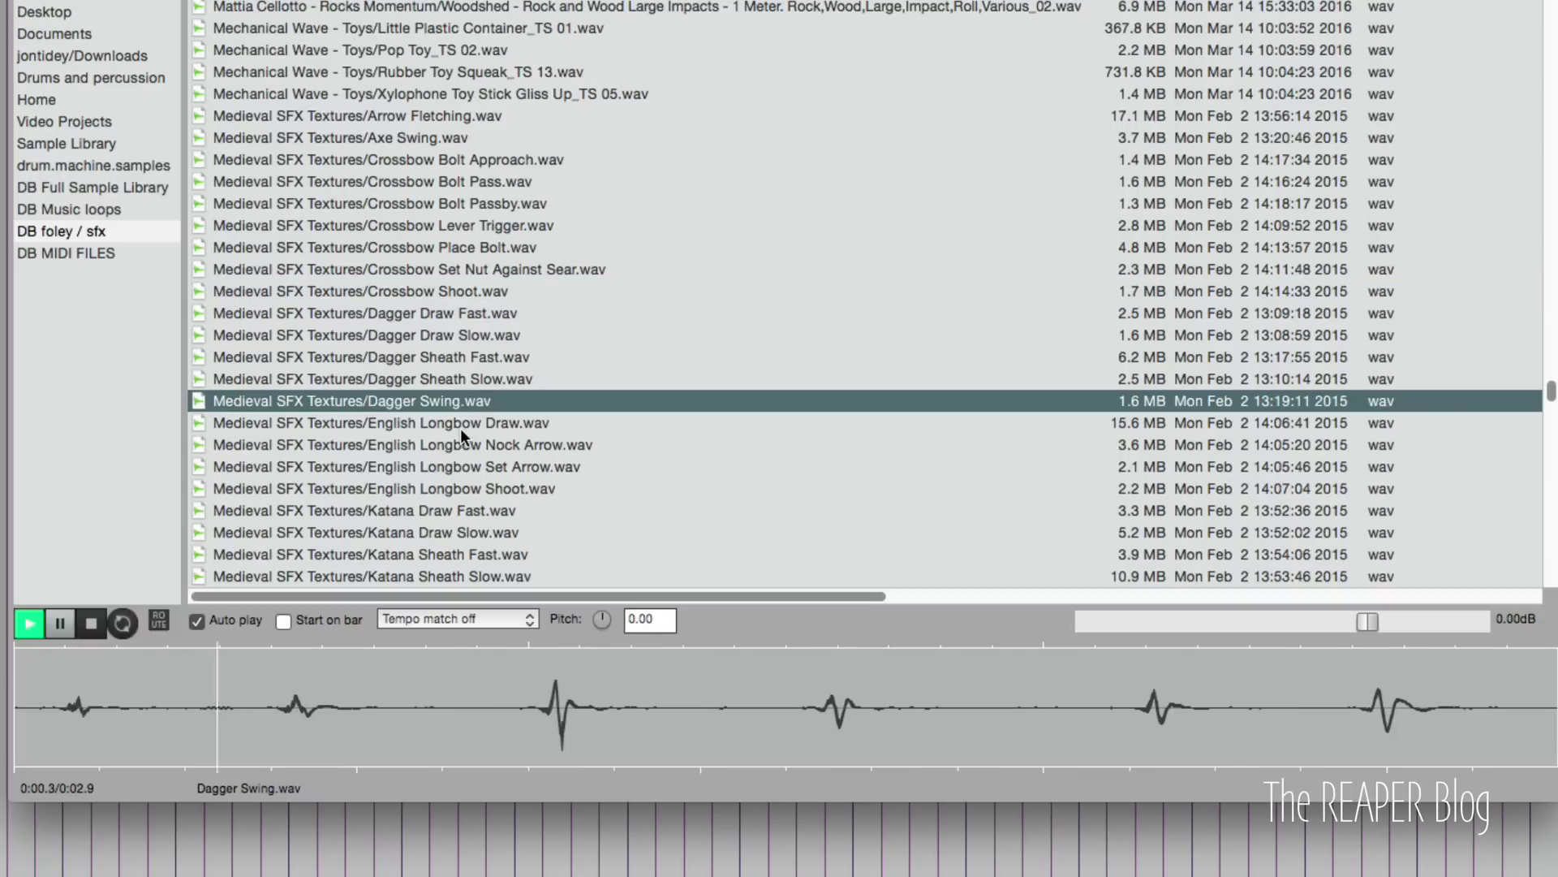
left_click_drag(1369, 621, 1242, 623)
double_click(1242, 622)
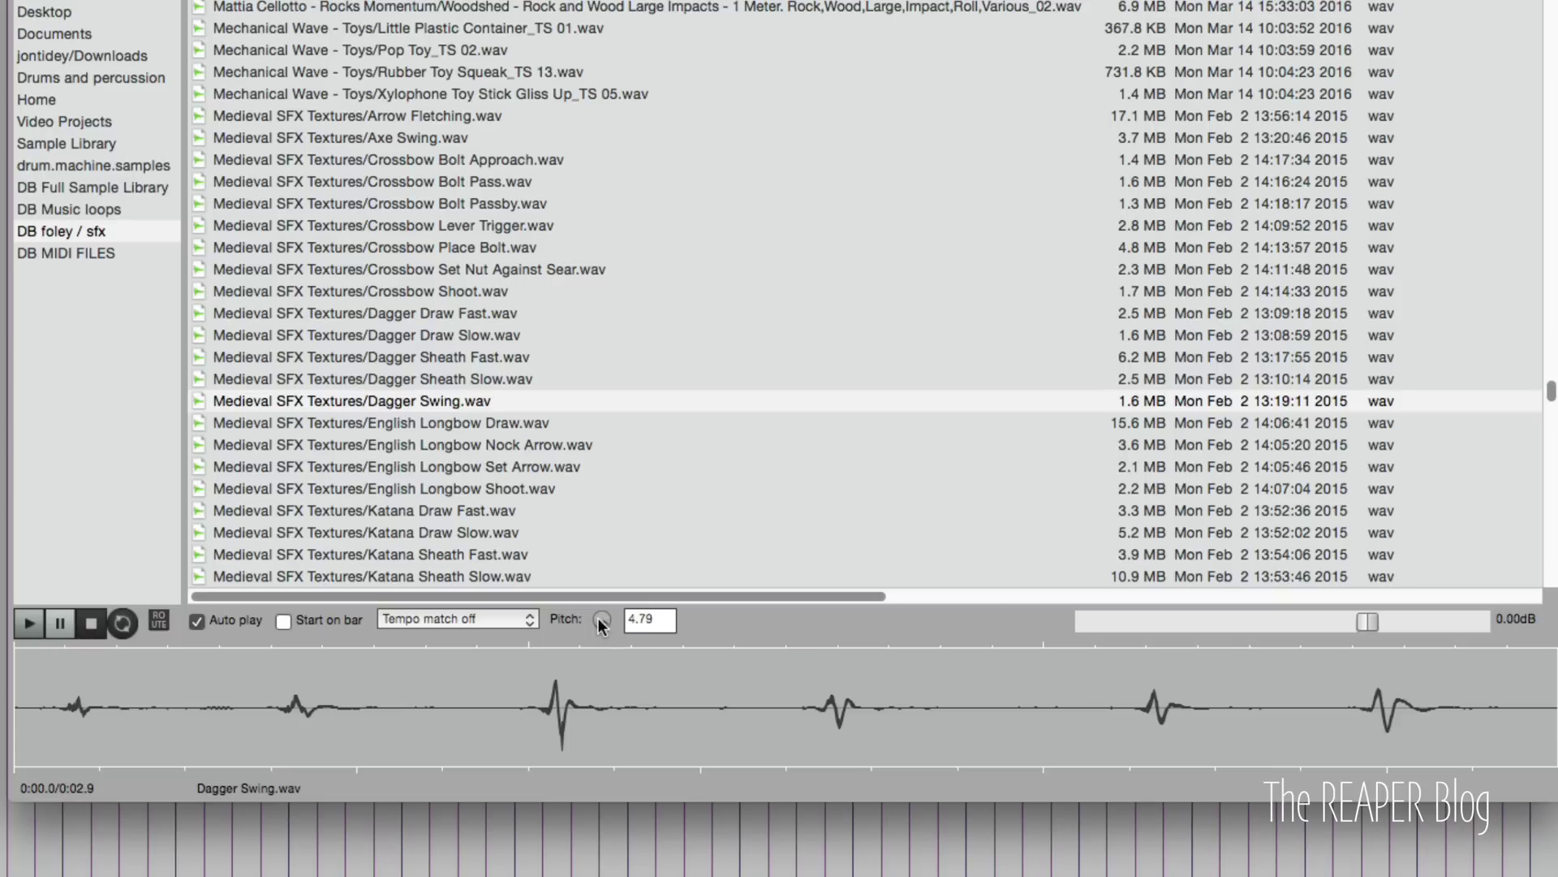
Audition Dagger Swing at pitch 3.12 and -6.00, reset pitch to 0.00, then select Nock Arrow
left_click(586, 423)
left_click(582, 400)
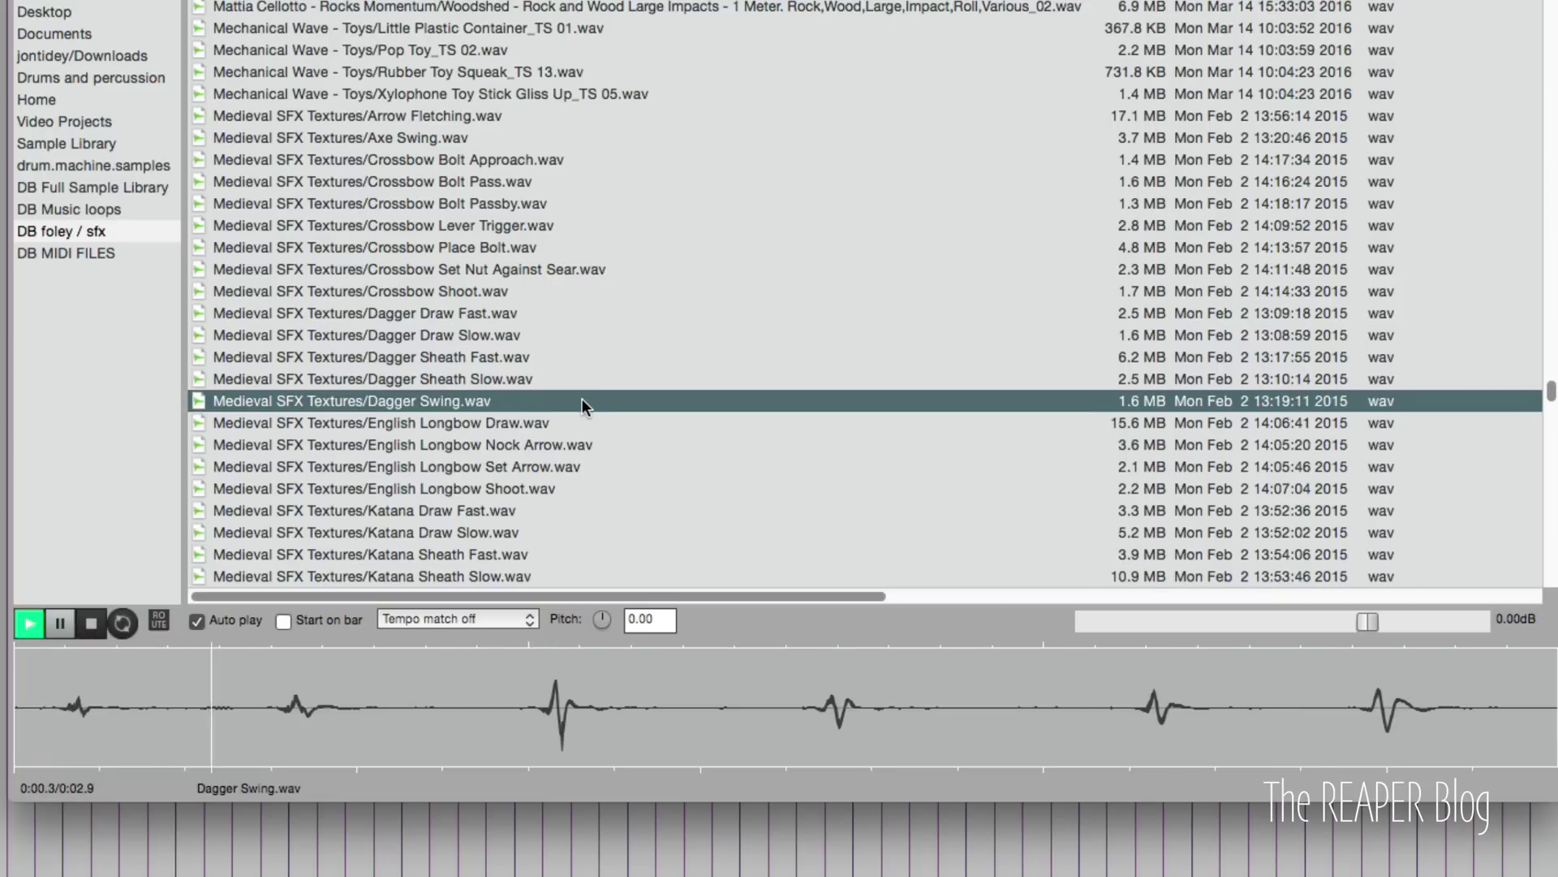
left_click_drag(602, 619, 602, 605)
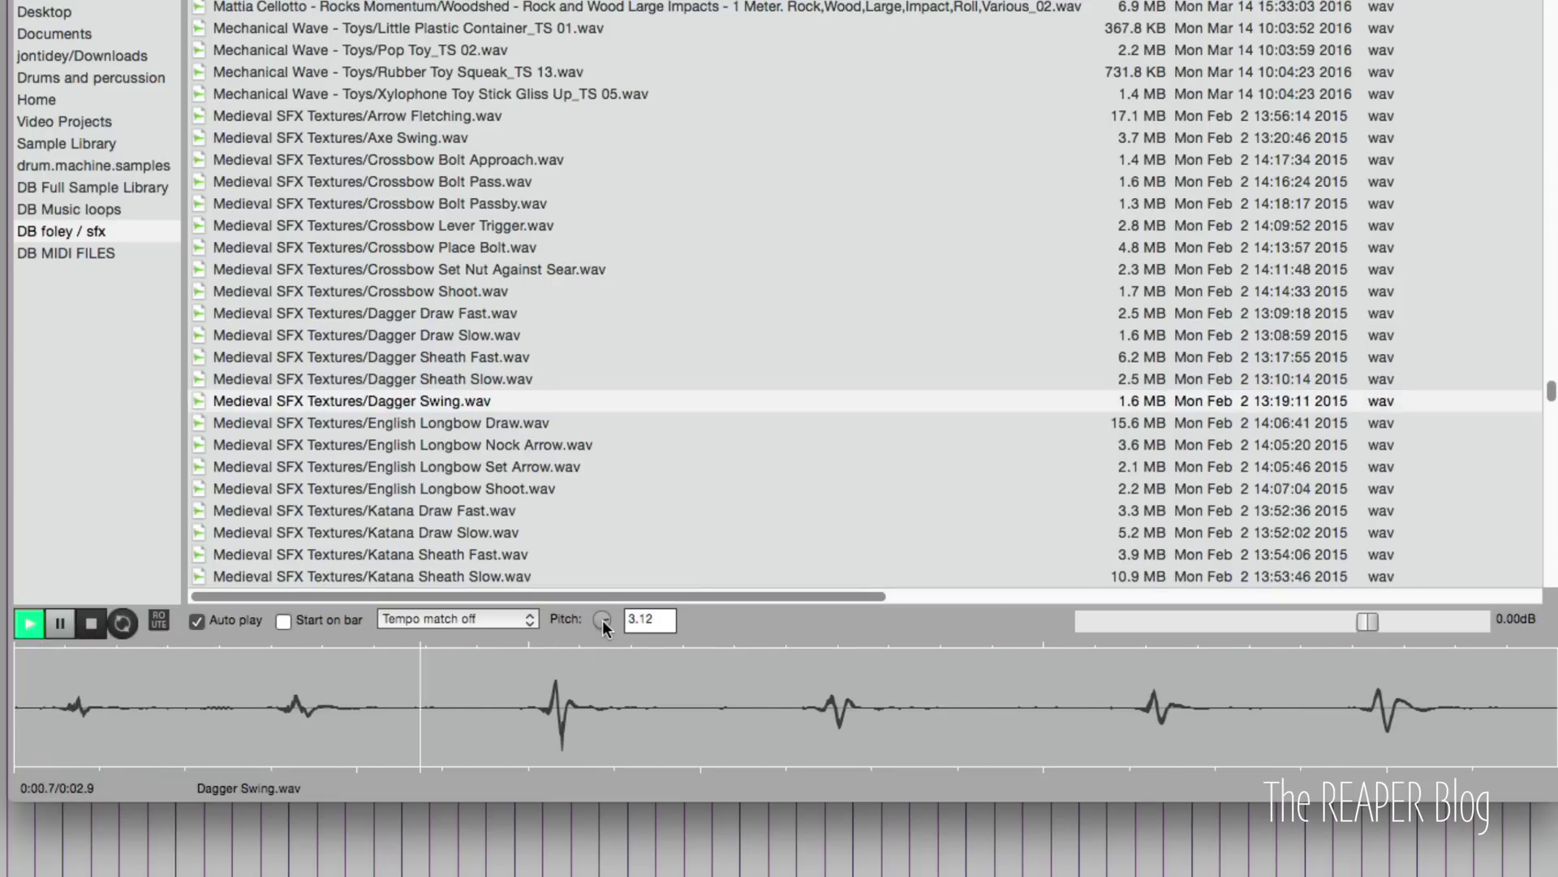
left_click_drag(602, 620, 602, 650)
double_click(602, 620)
key("Down")
key("Down")
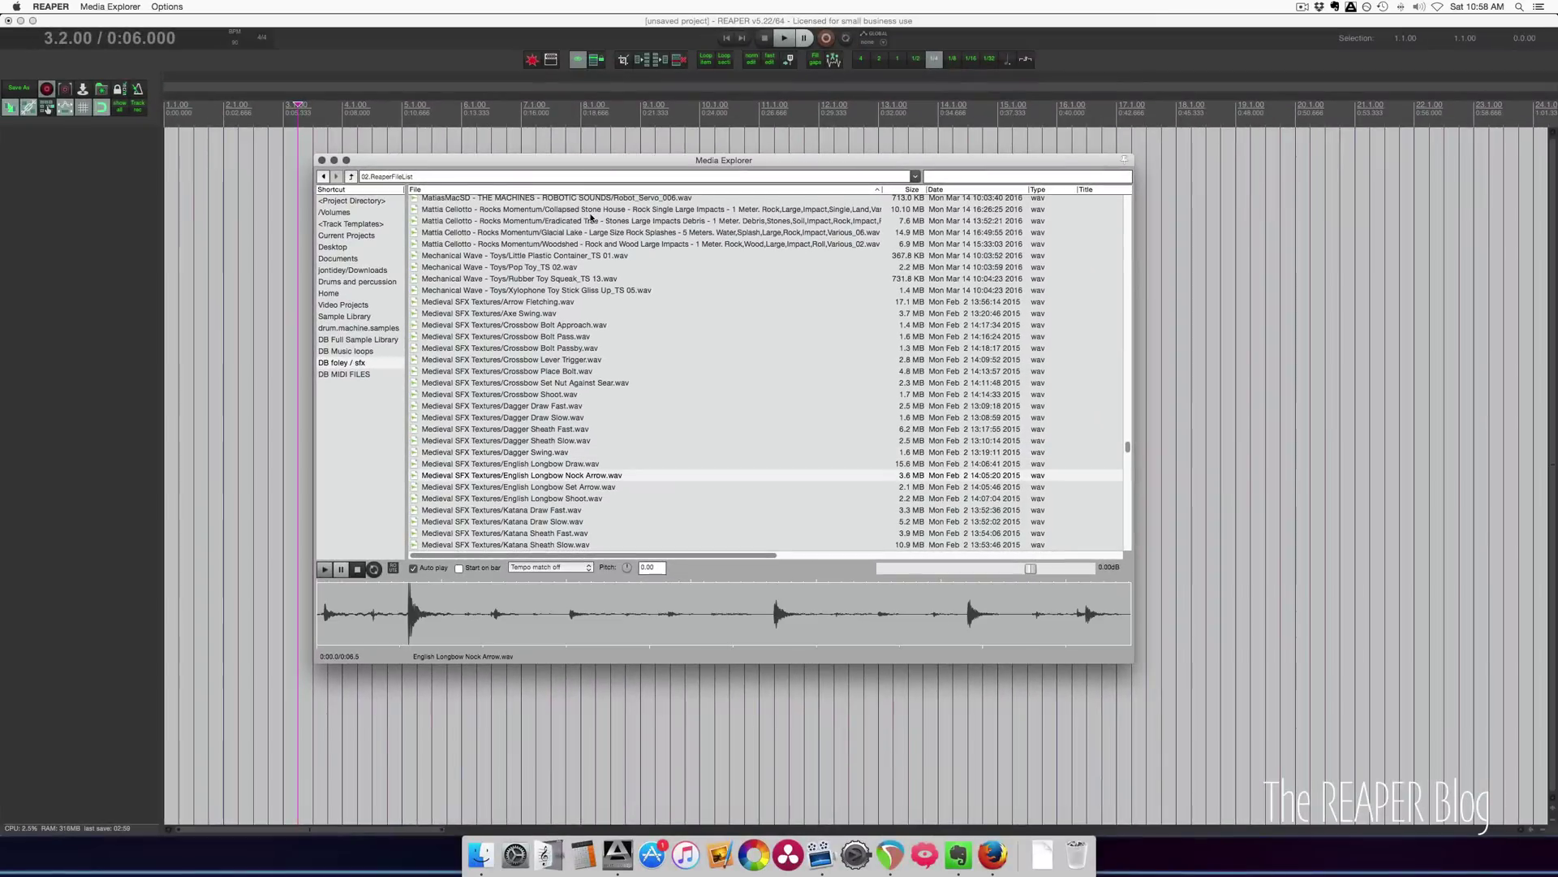
Add English Longbow Nock Arrow.wav on a new track, then preview Katana Draw Slow
left_click_drag(586, 162, 592, 337)
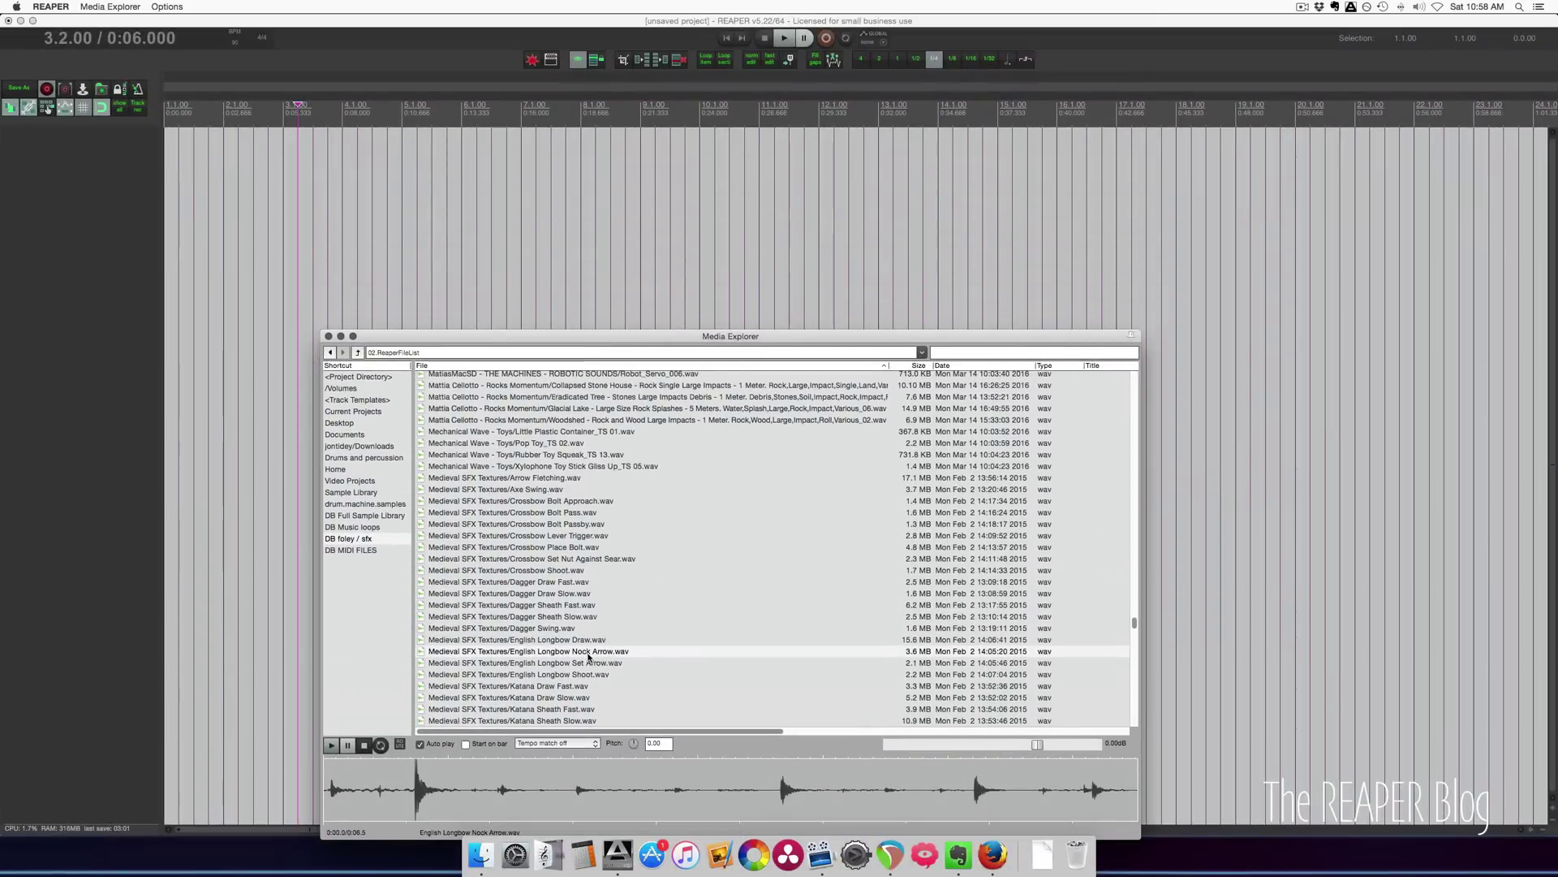
left_click_drag(588, 656, 517, 171)
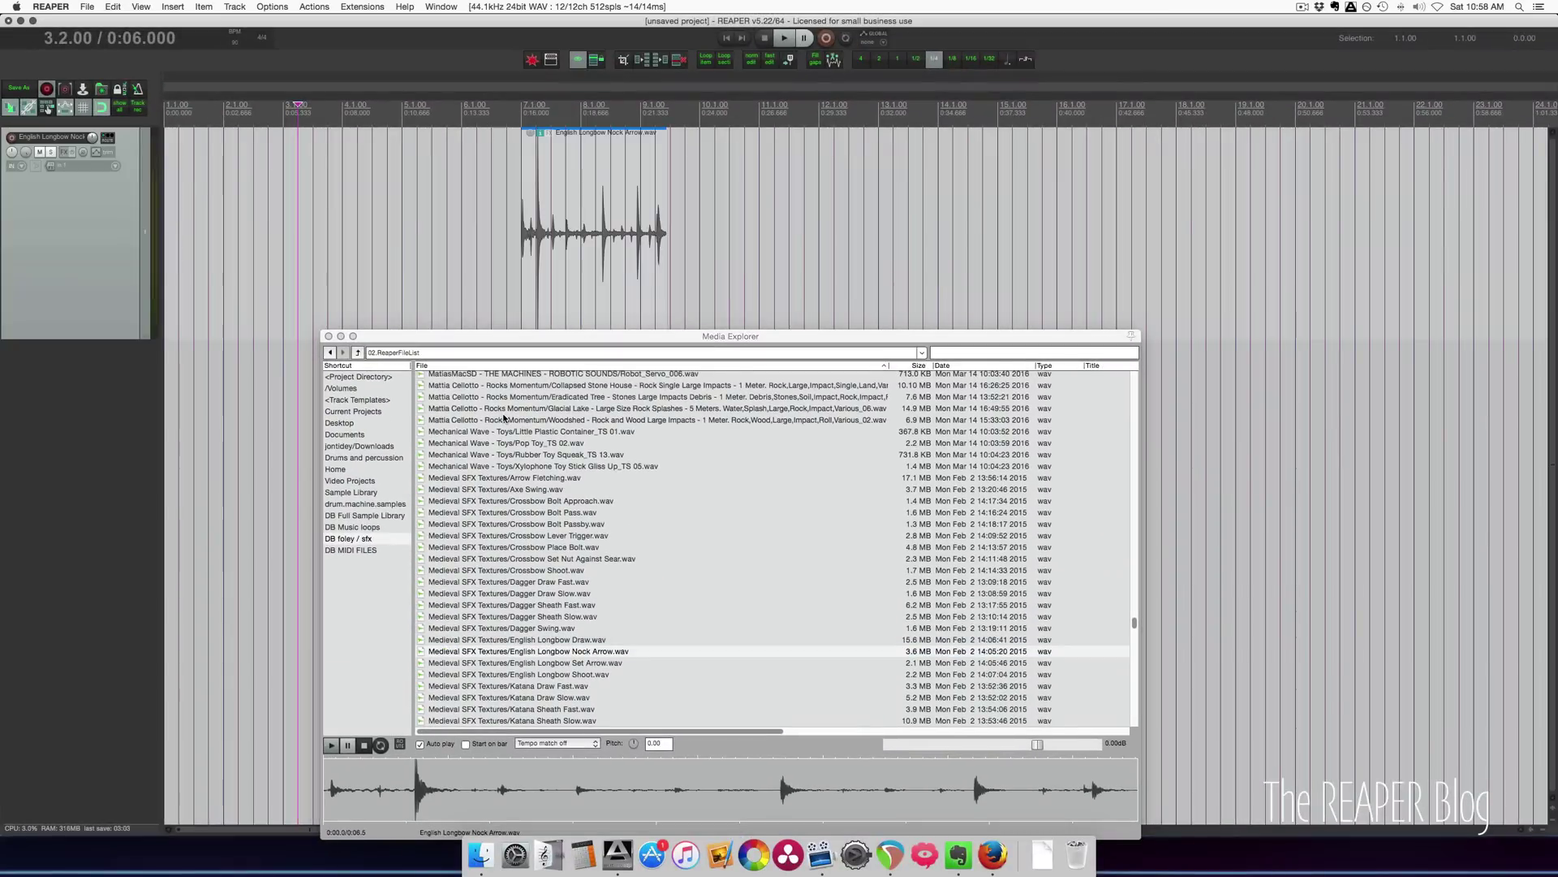
left_click_drag(489, 335, 481, 290)
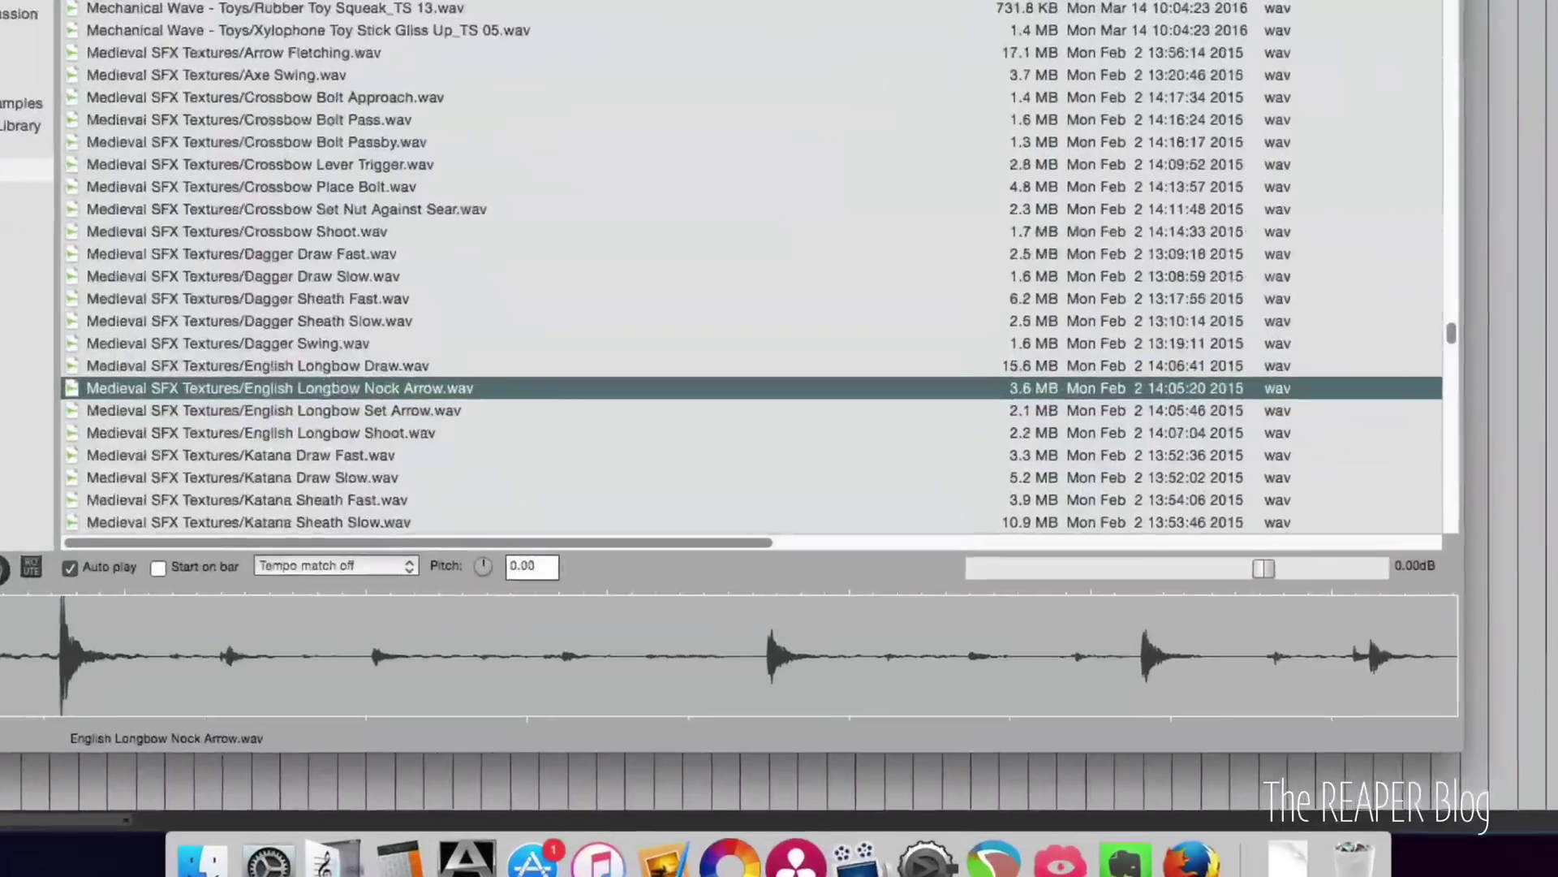
key("Down")
key("Down")
key("Down")
key("Down")
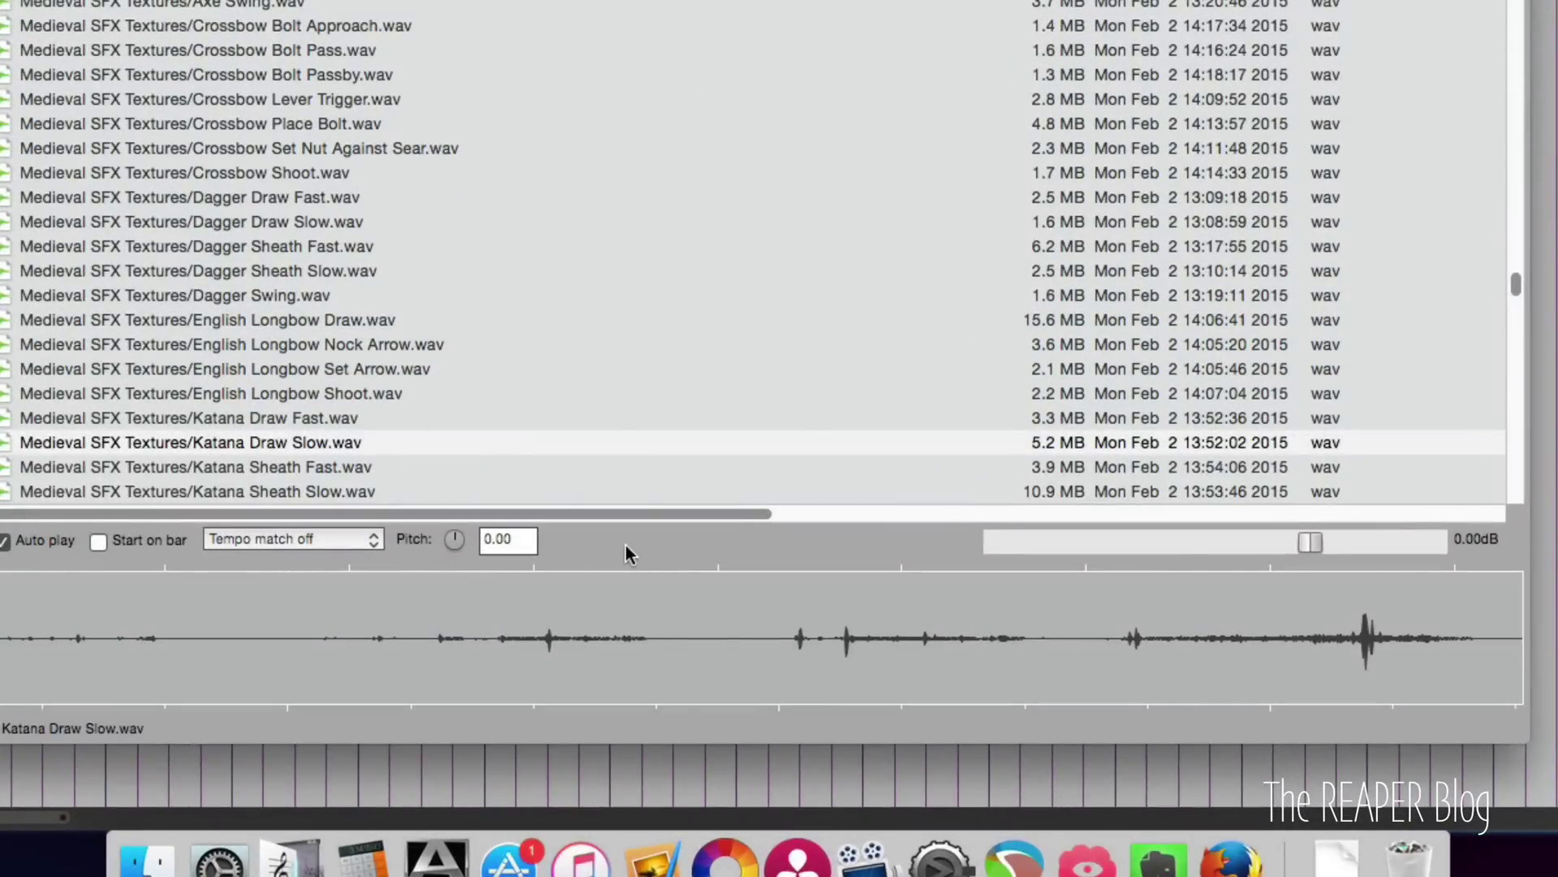
Dock the Media Explorer in the Docker beneath the arrange view
right_click(625, 552)
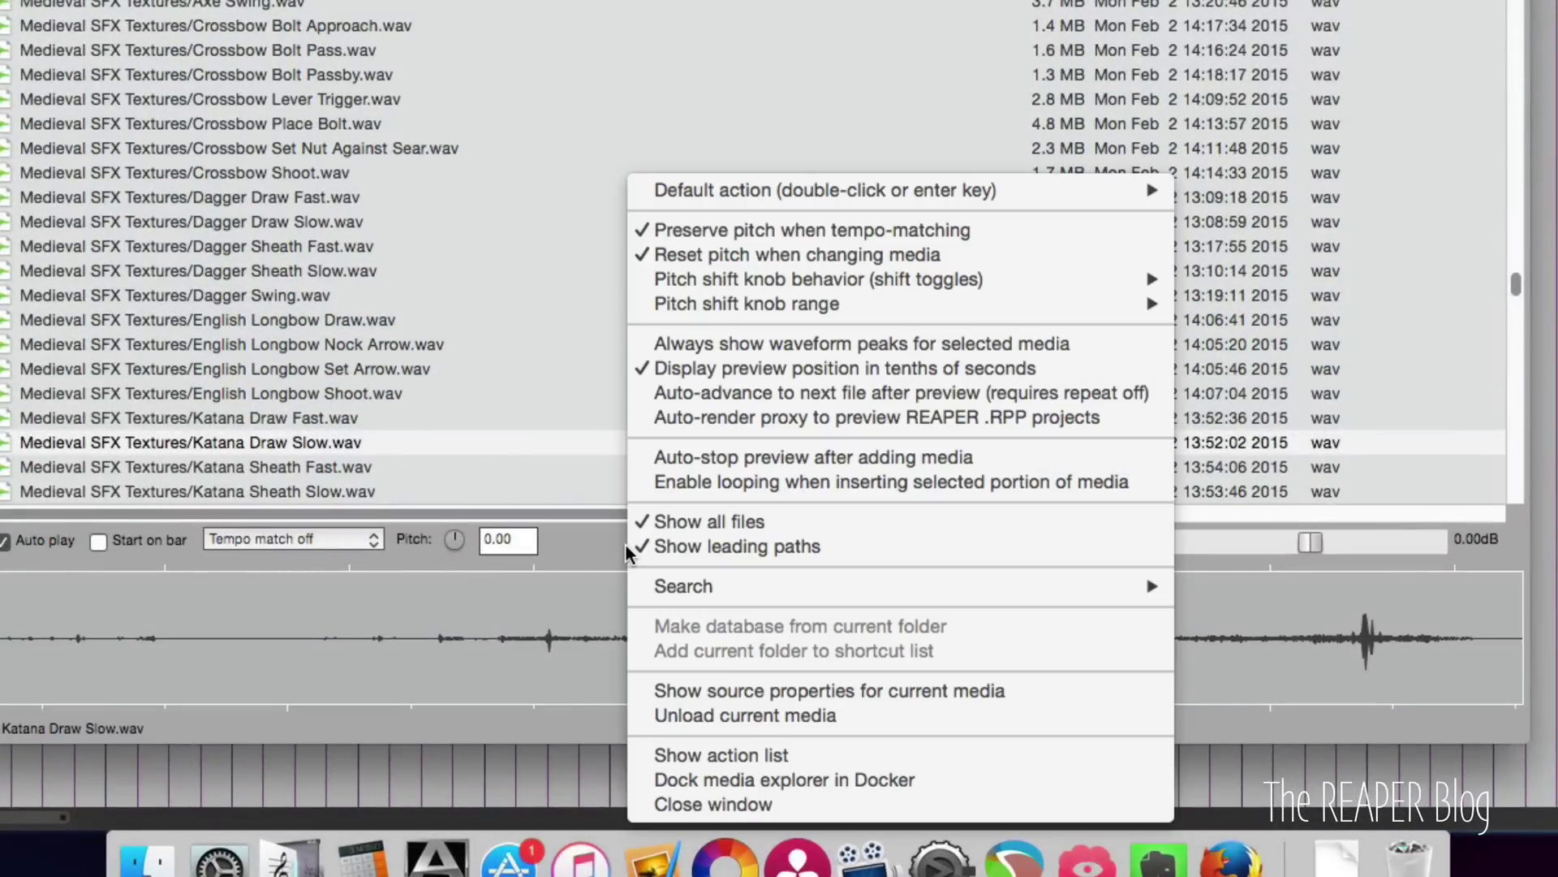
left_click(742, 783)
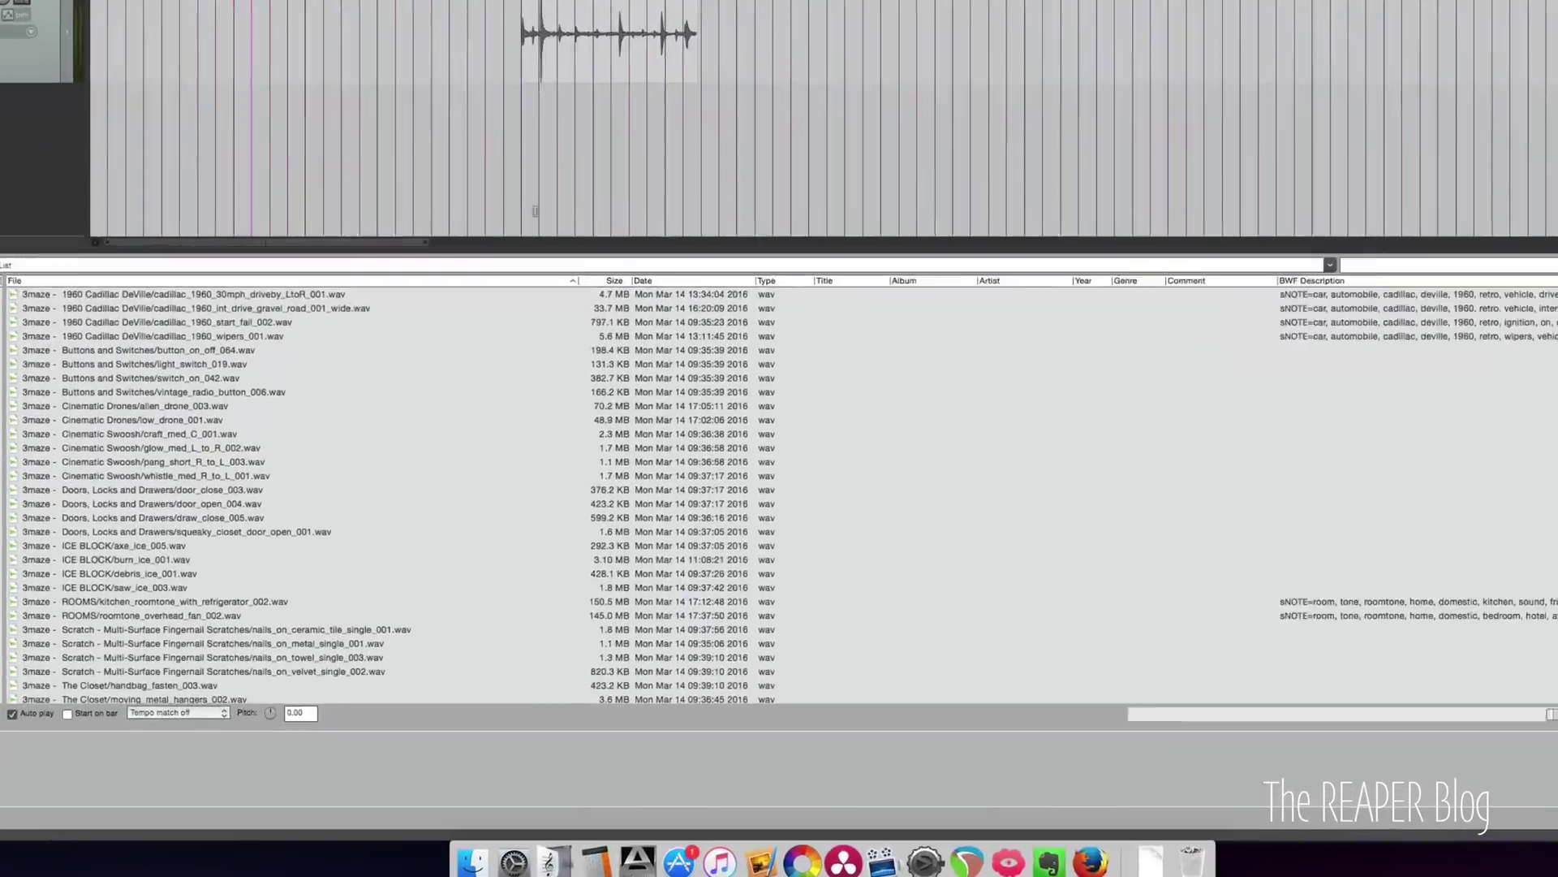
right_click(441, 738)
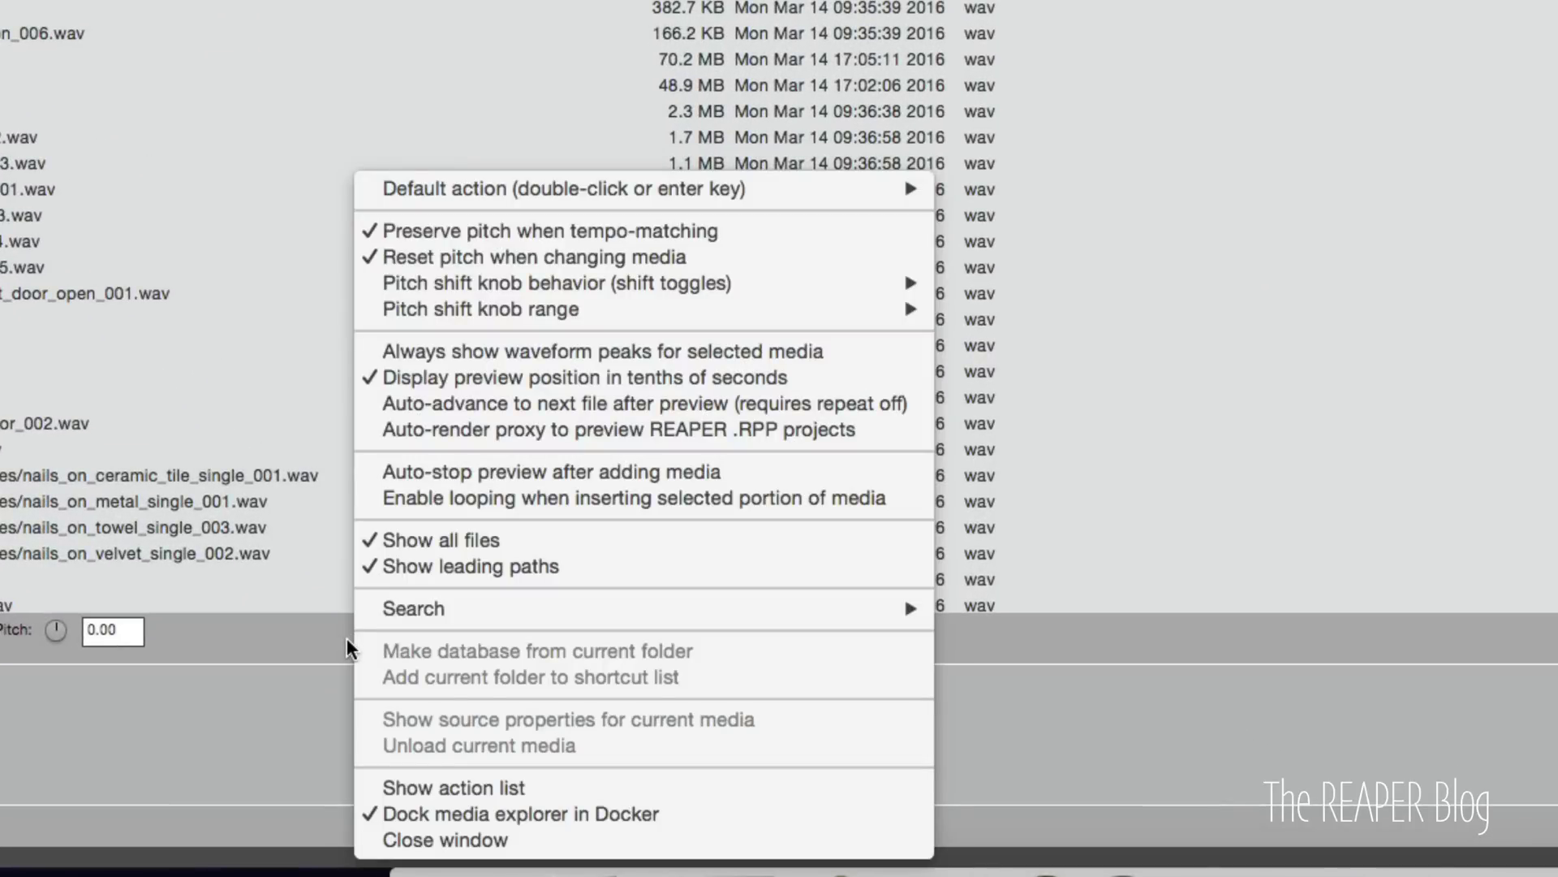
Set the Media Explorer's double-click default action to 'Insert media on new track'
mouse_move(731, 191)
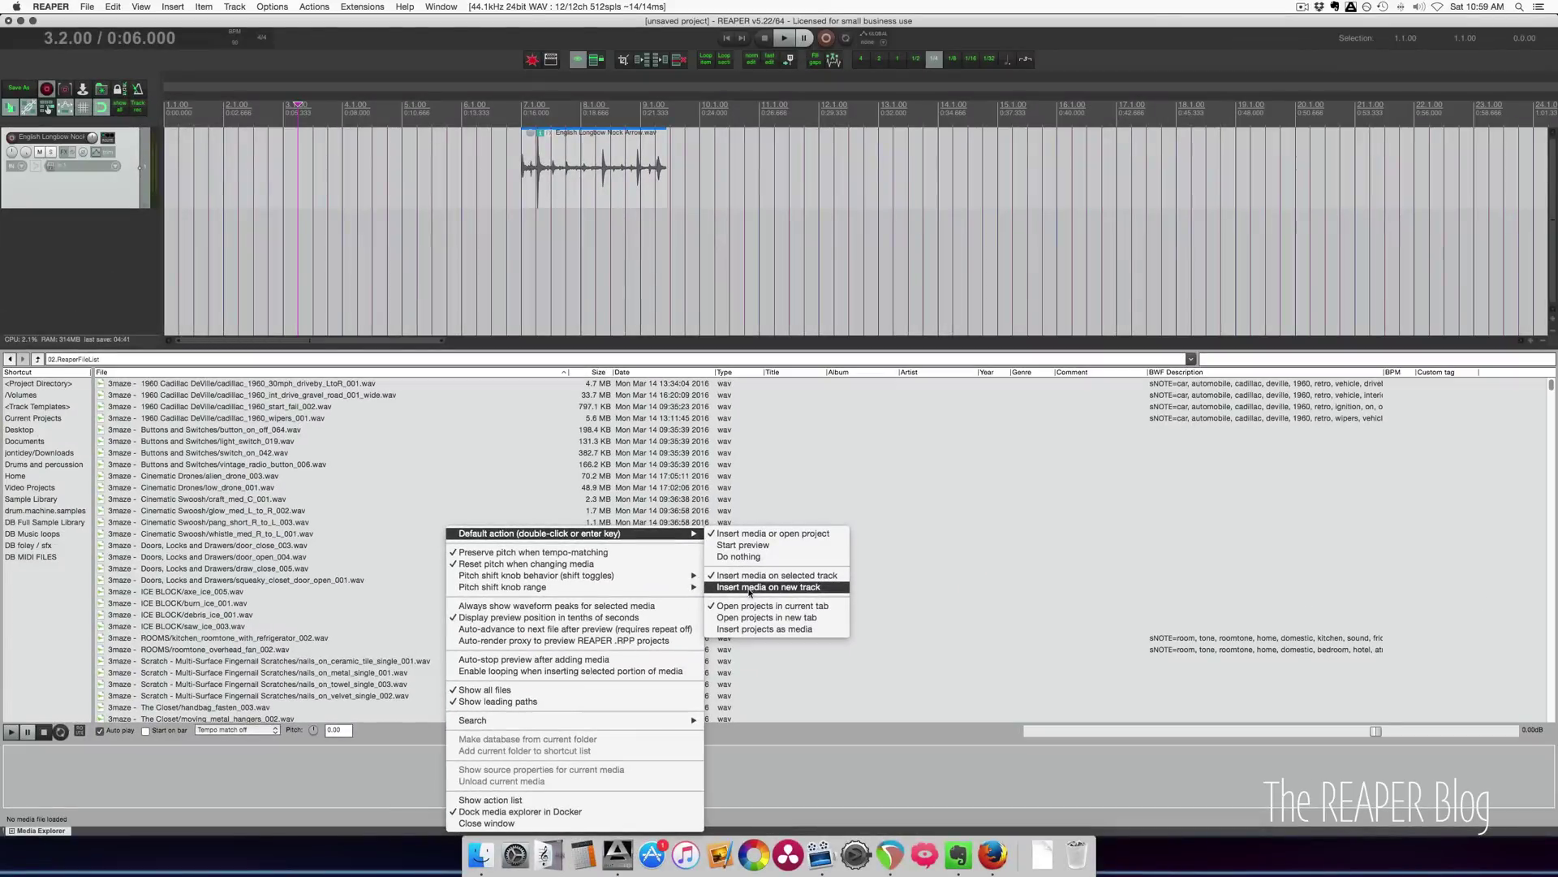
Make chosen files insert on a new track and add button_on_off_064 on its own track
left_click(748, 589)
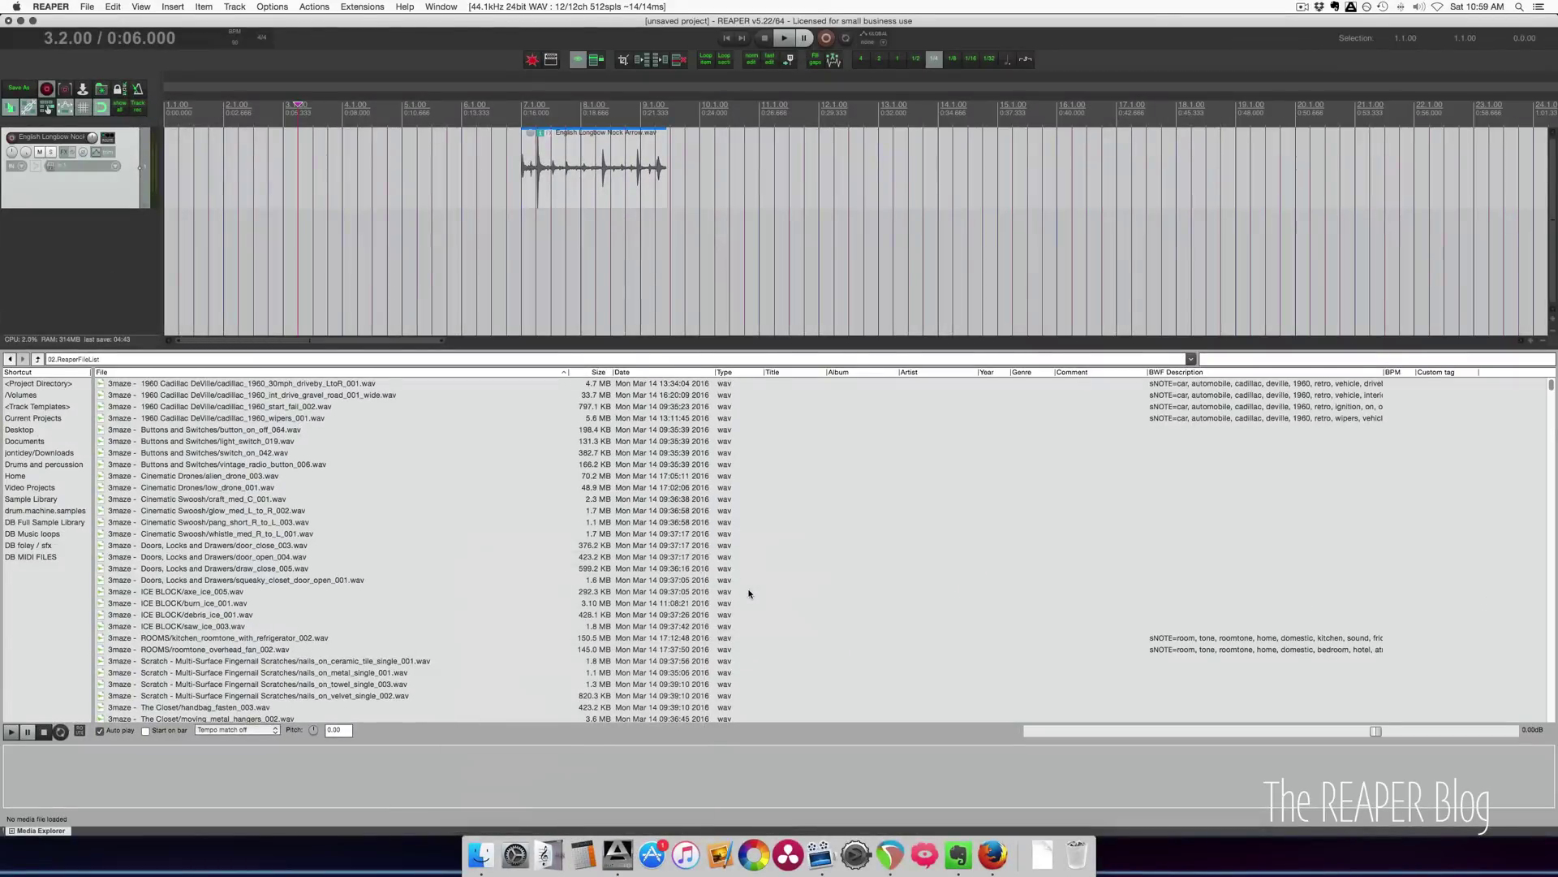
left_click(240, 431)
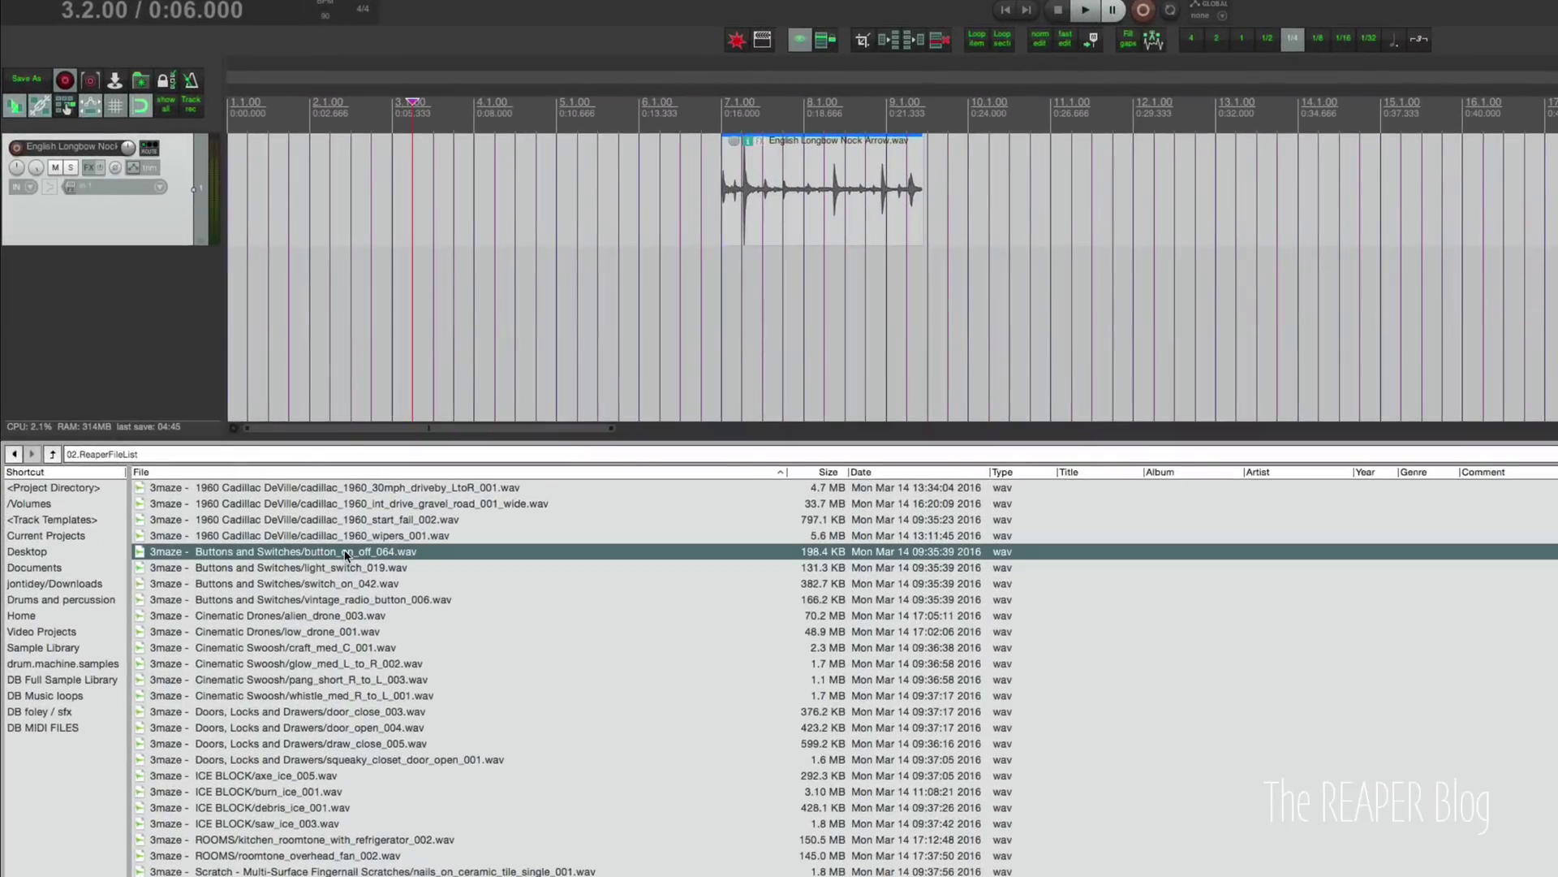
double_click(345, 551)
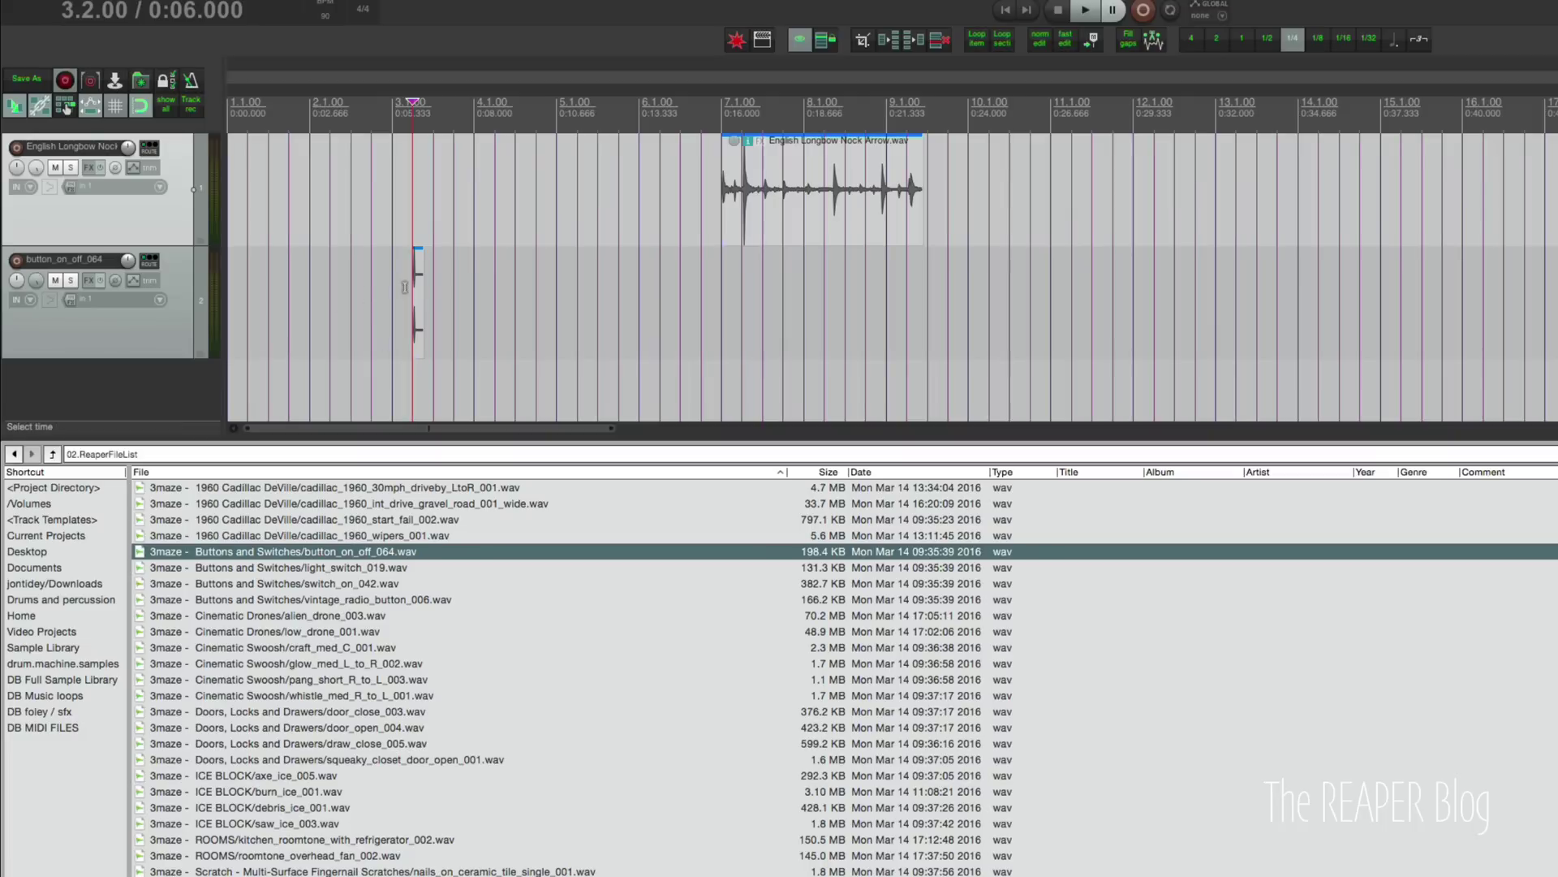
Insert alien_drone_003 at 5.1.00, then whistle_med_R_to_L_001, each on a new track
left_click(549, 304)
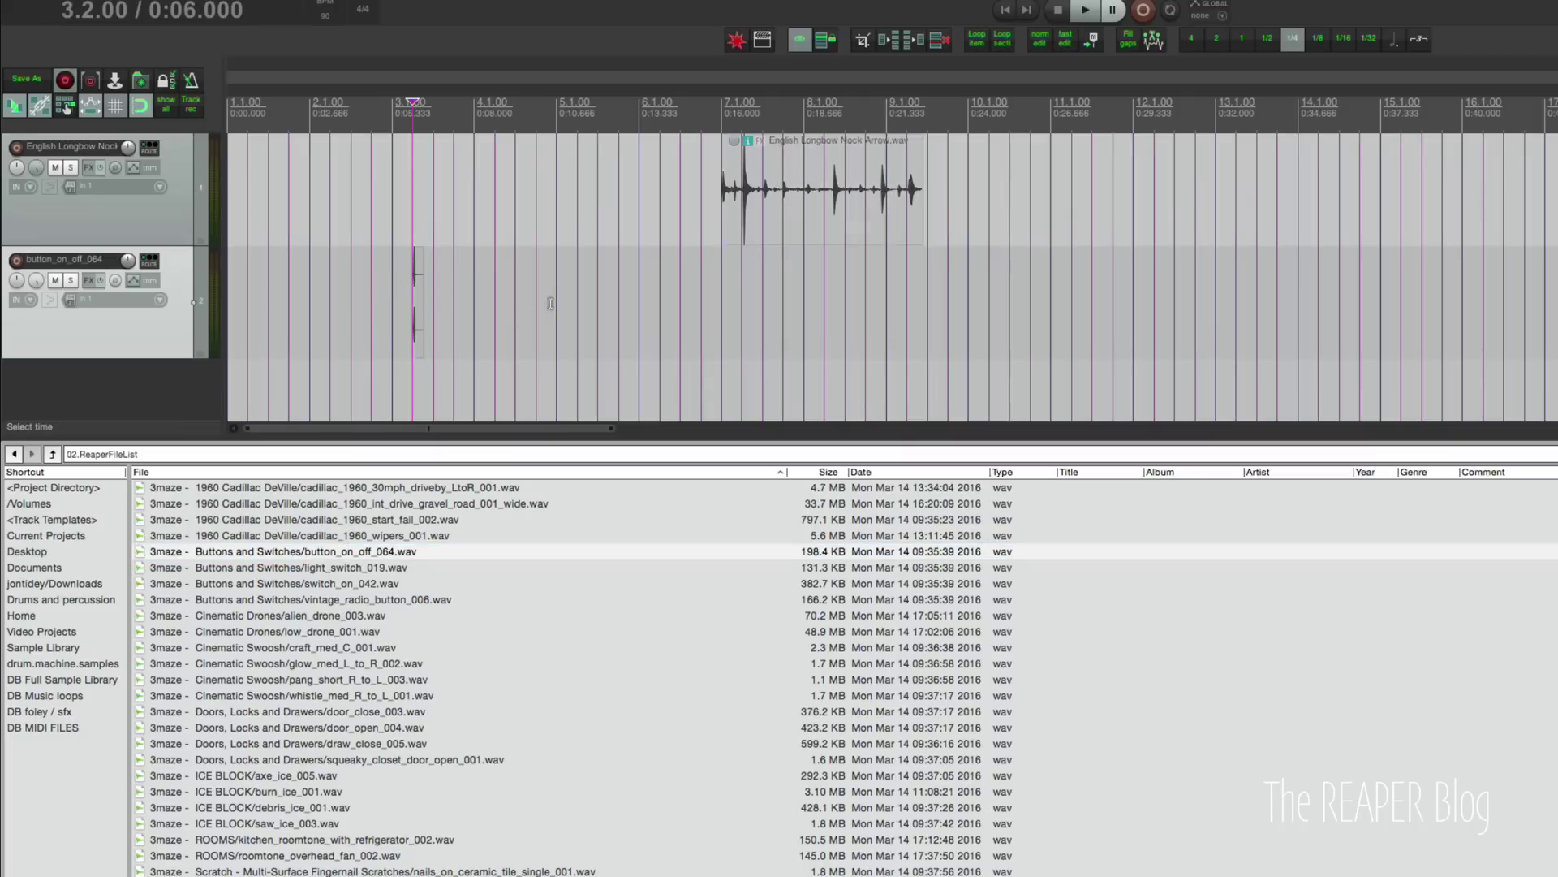
left_click(382, 615)
double_click(381, 615)
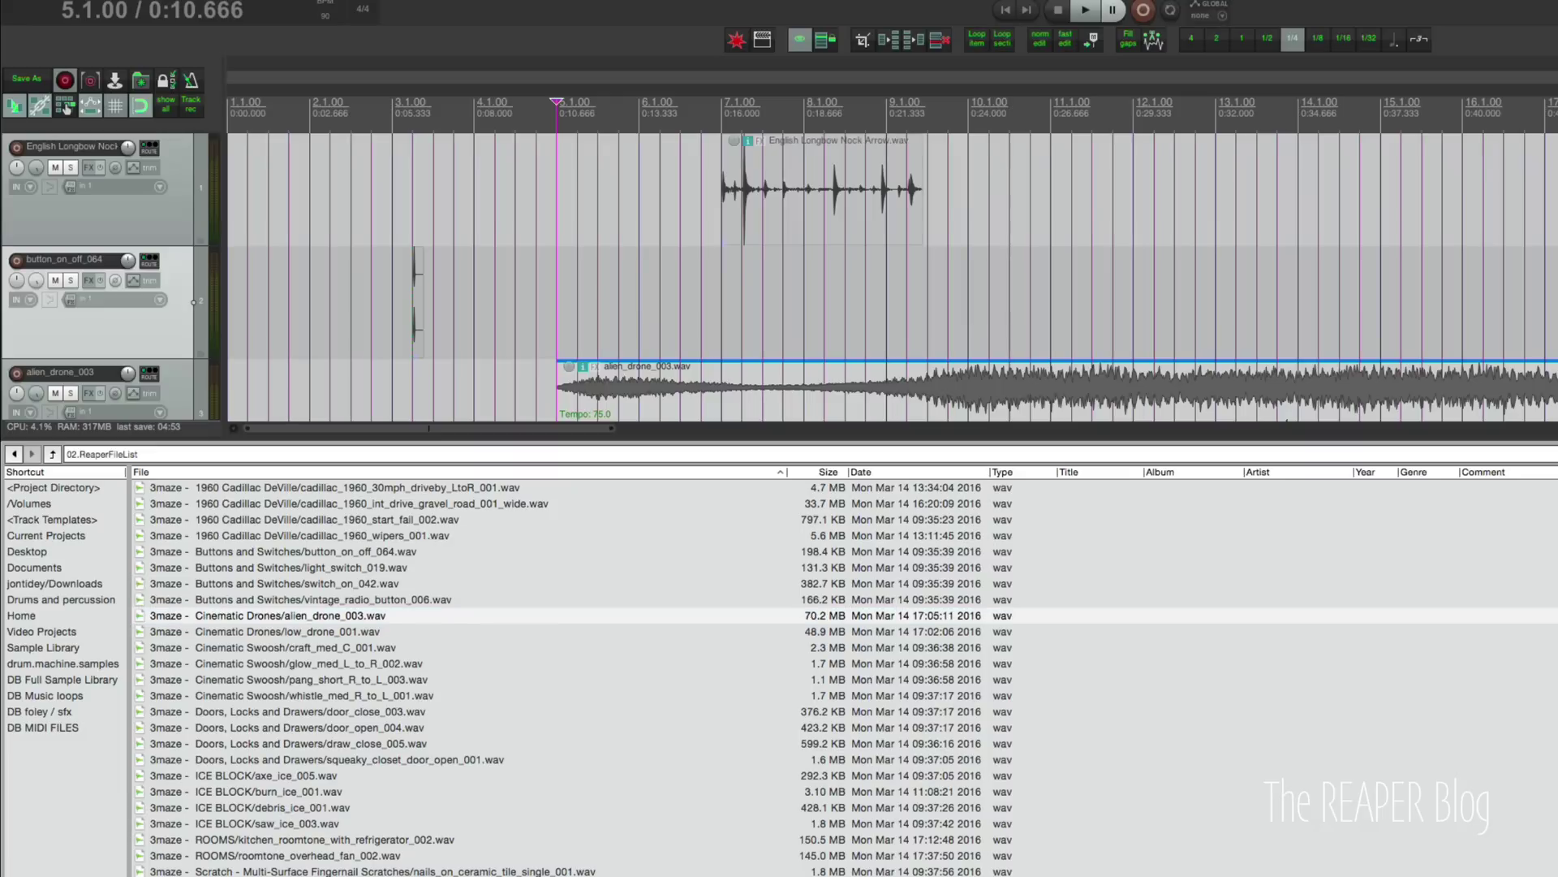
scroll(420, 841, "down", 3)
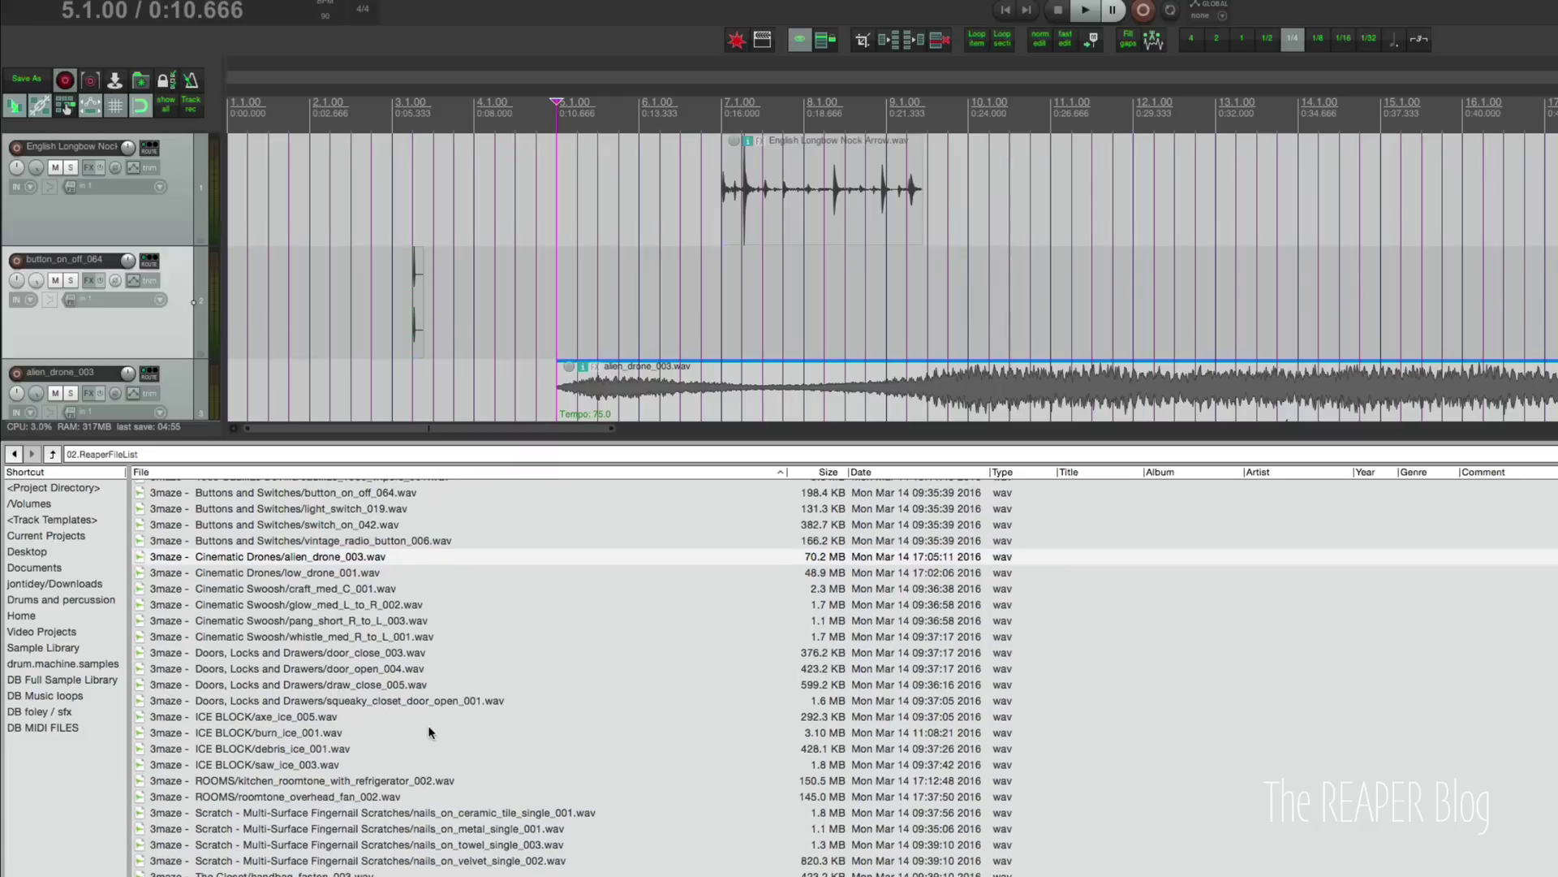
double_click(315, 636)
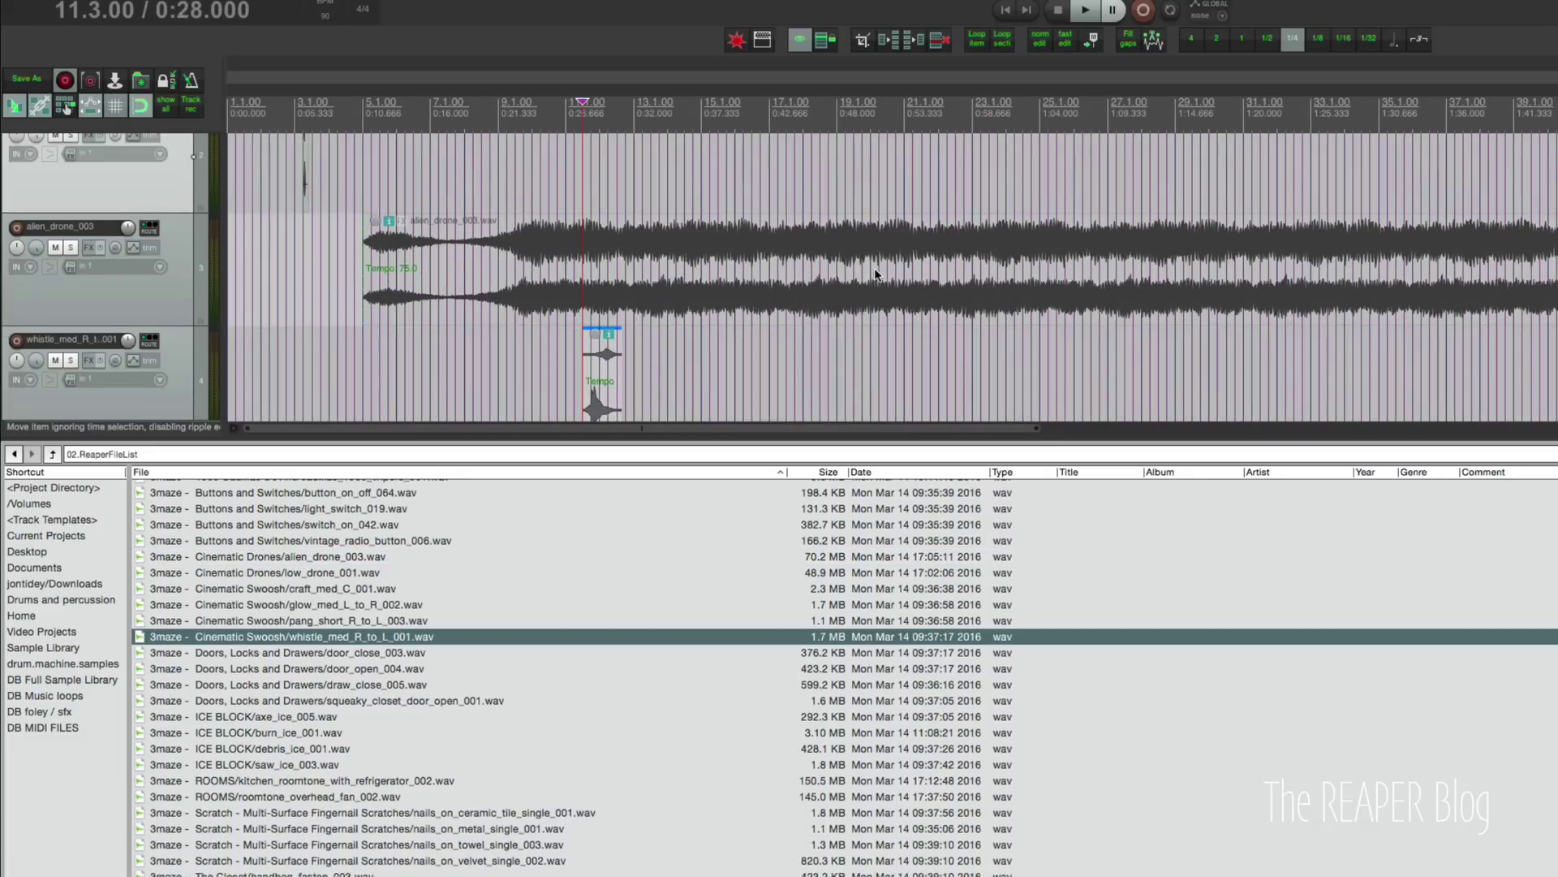
Add glow_med_L_to_R_002 and door_close_003 on their own new tracks
scroll(580, 320, "down", 3)
scroll(580, 320, "down", 2)
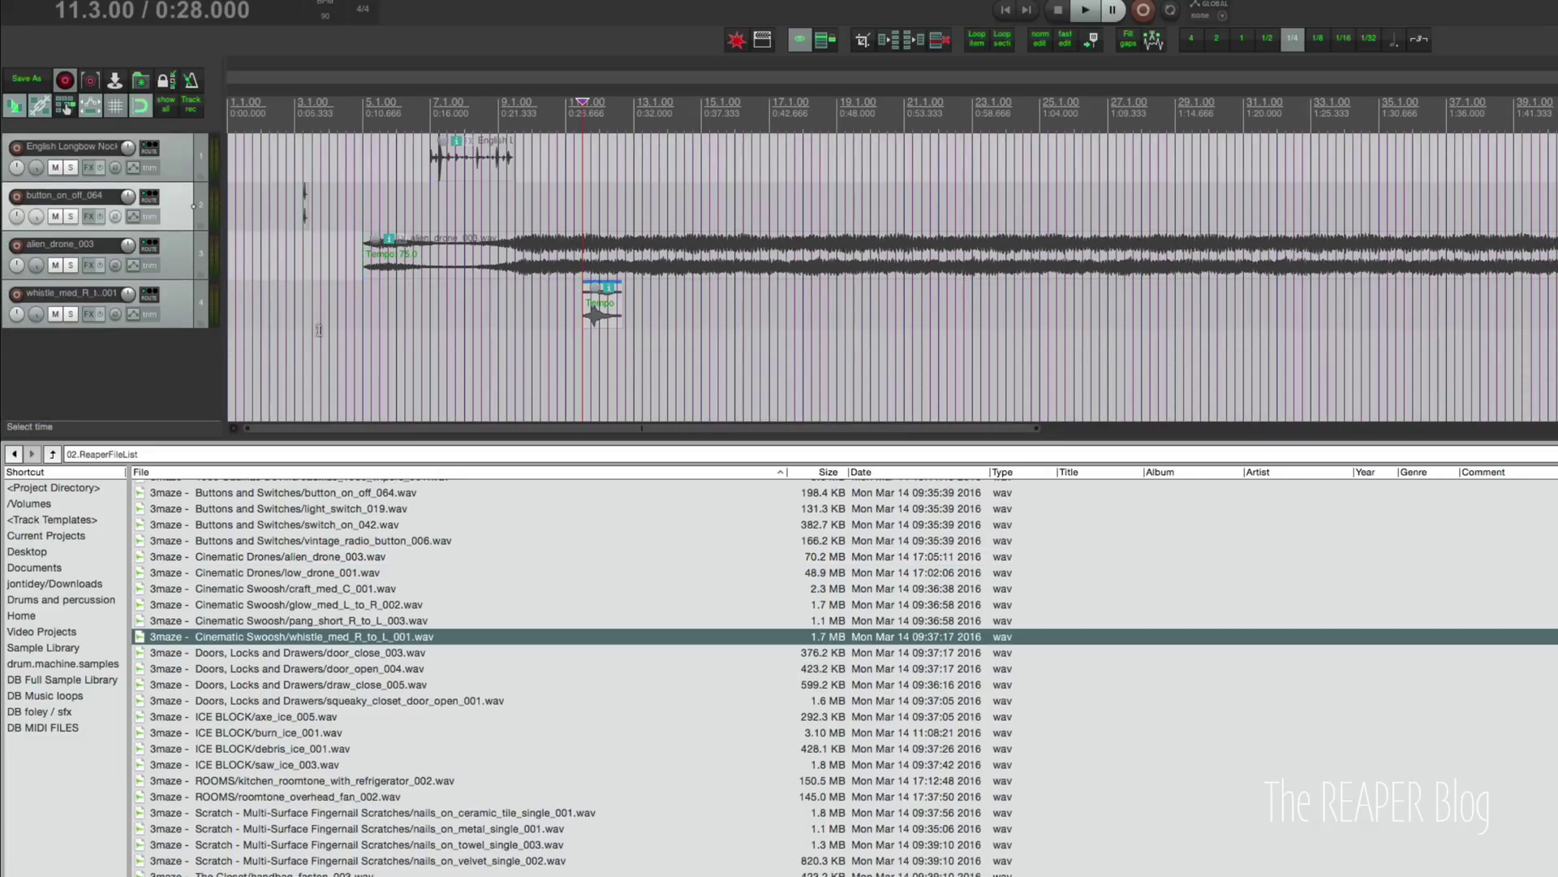
left_click(179, 258)
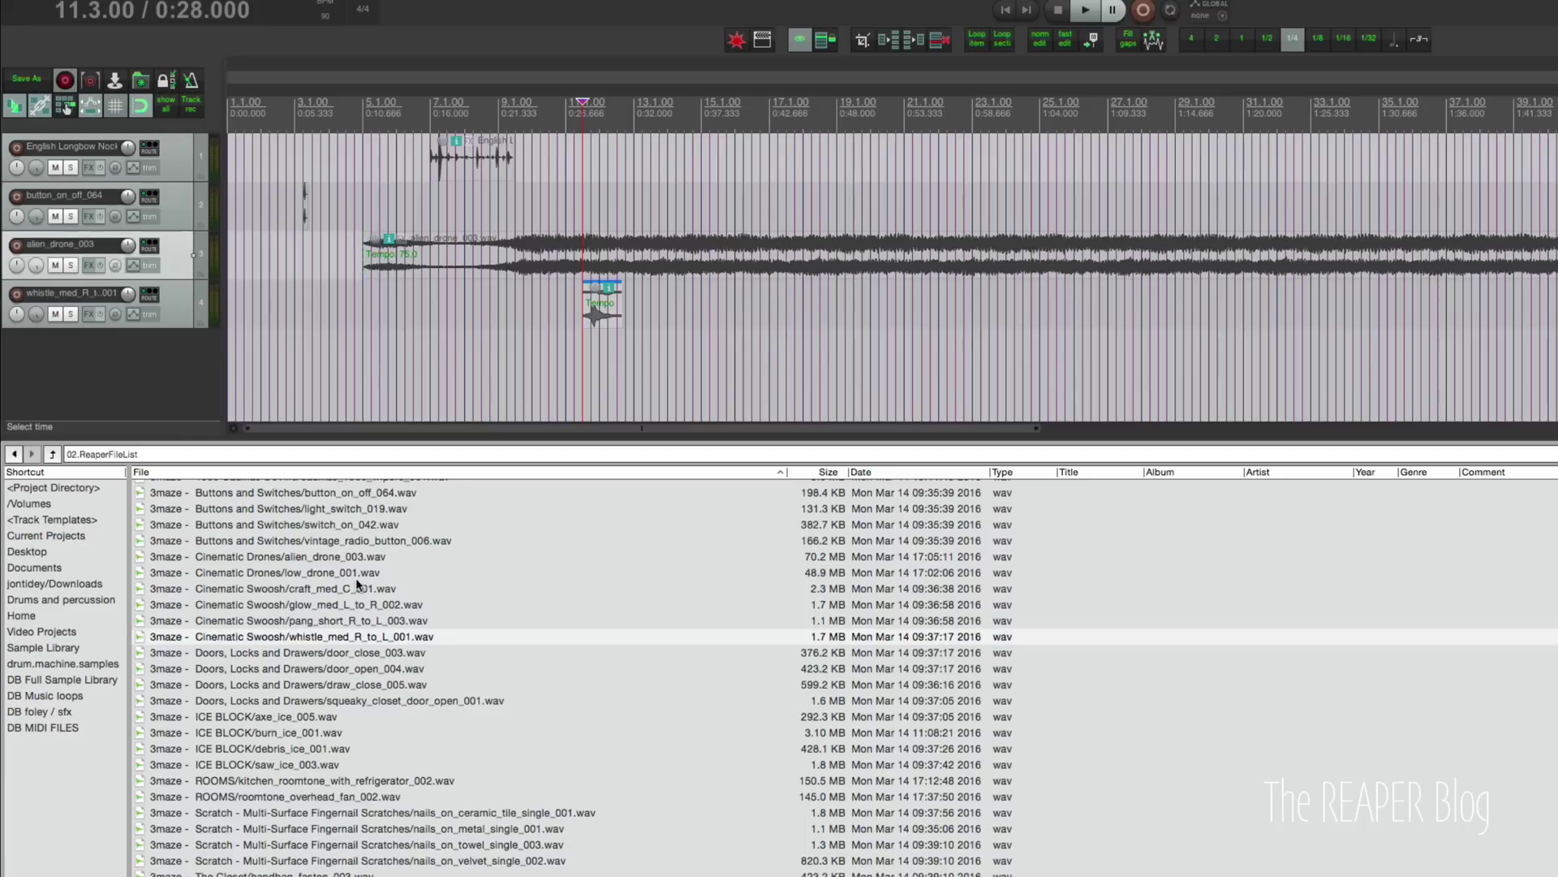
double_click(389, 604)
scroll(390, 610, "up", 1)
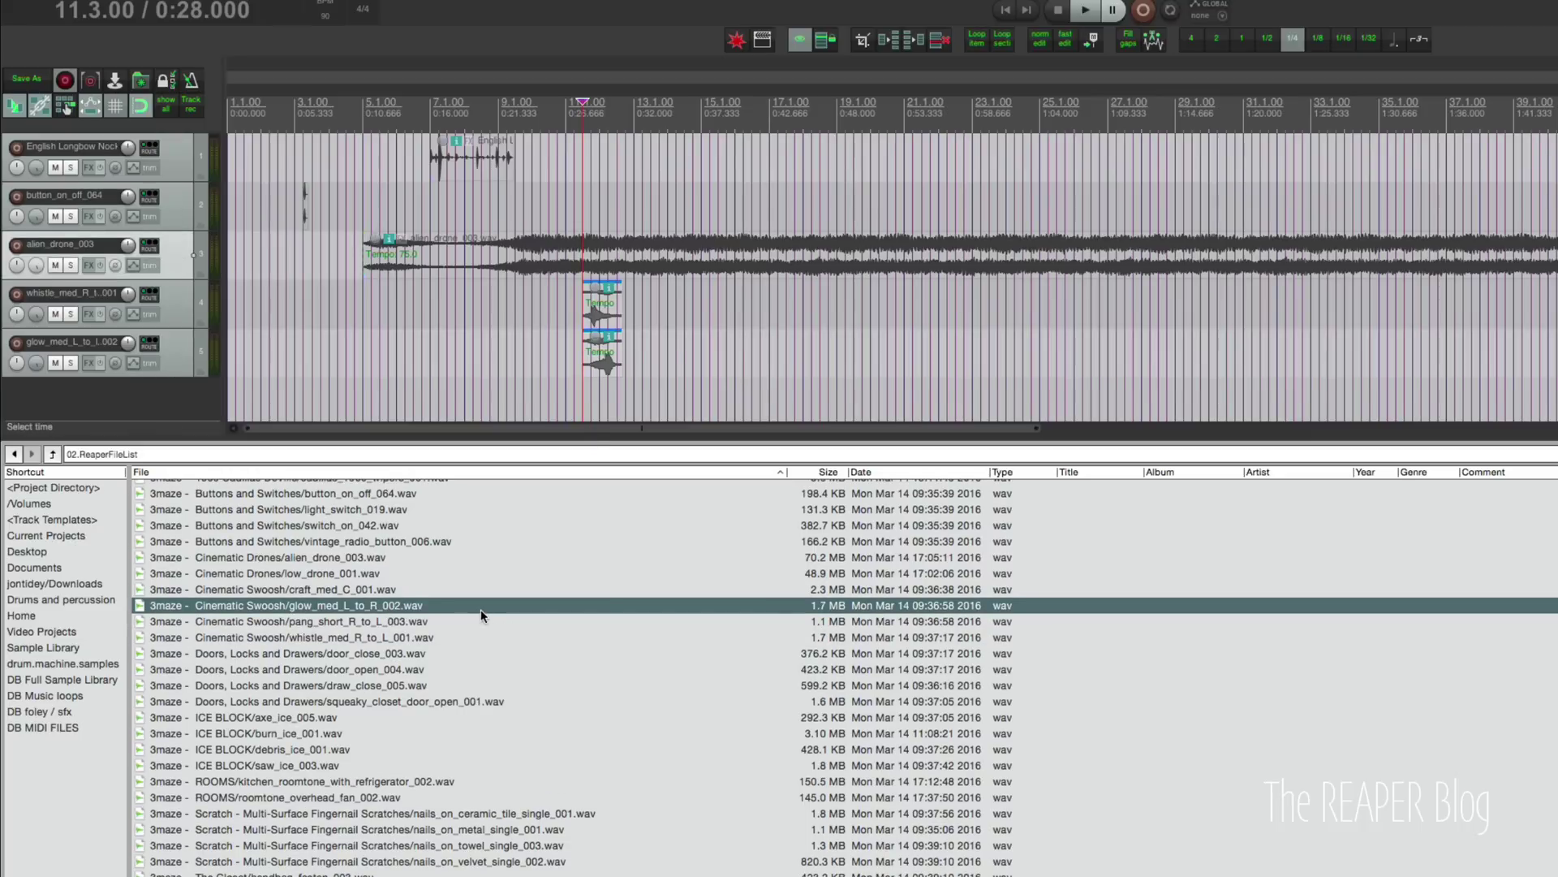
left_click(520, 654)
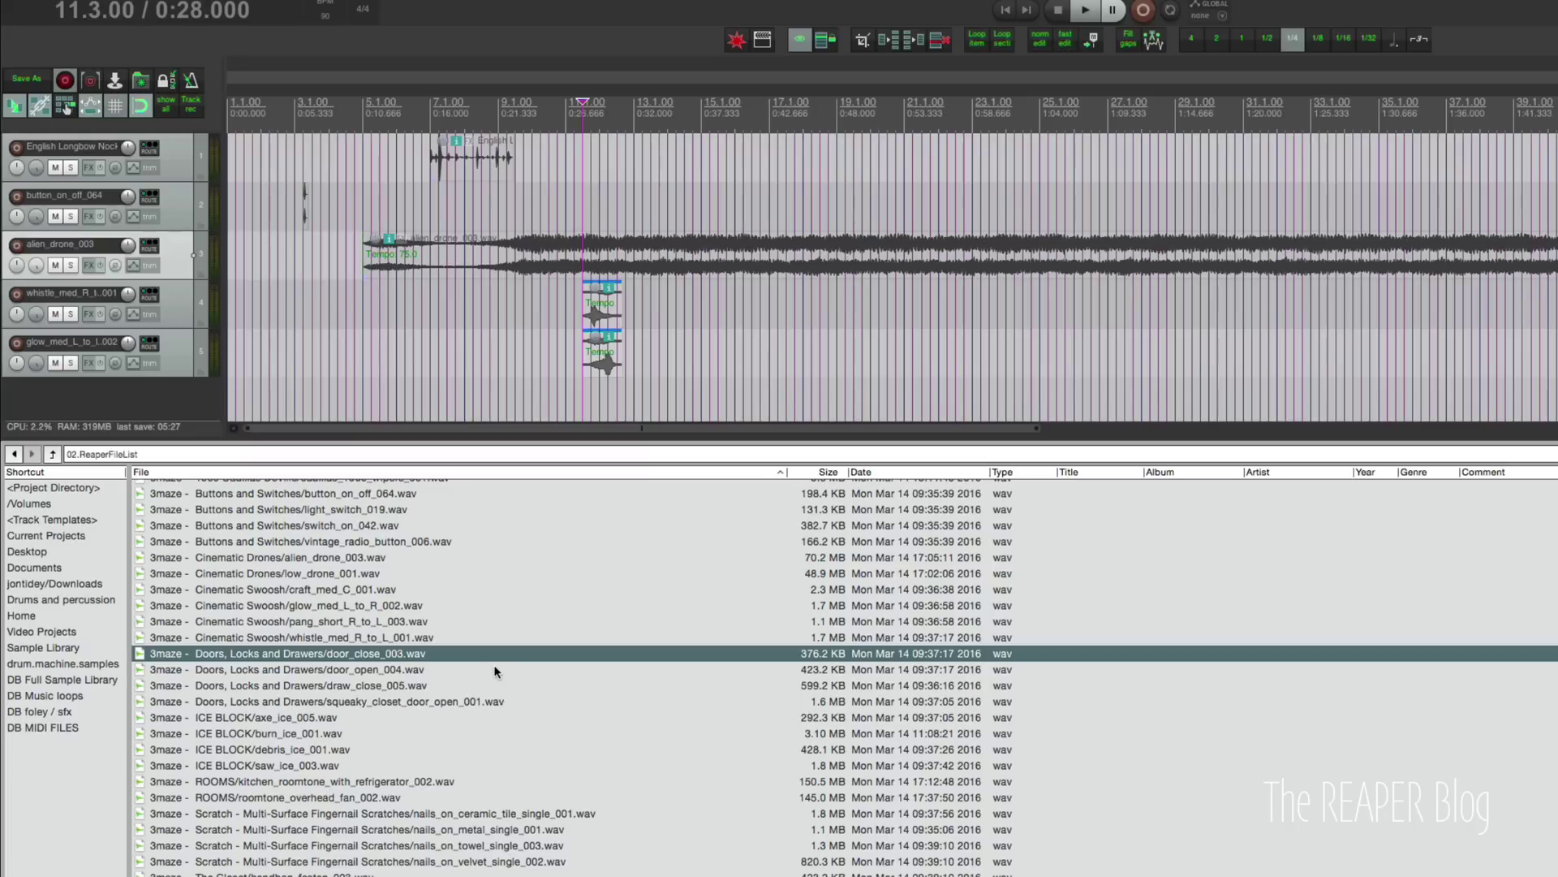
left_click_drag(414, 657, 747, 370)
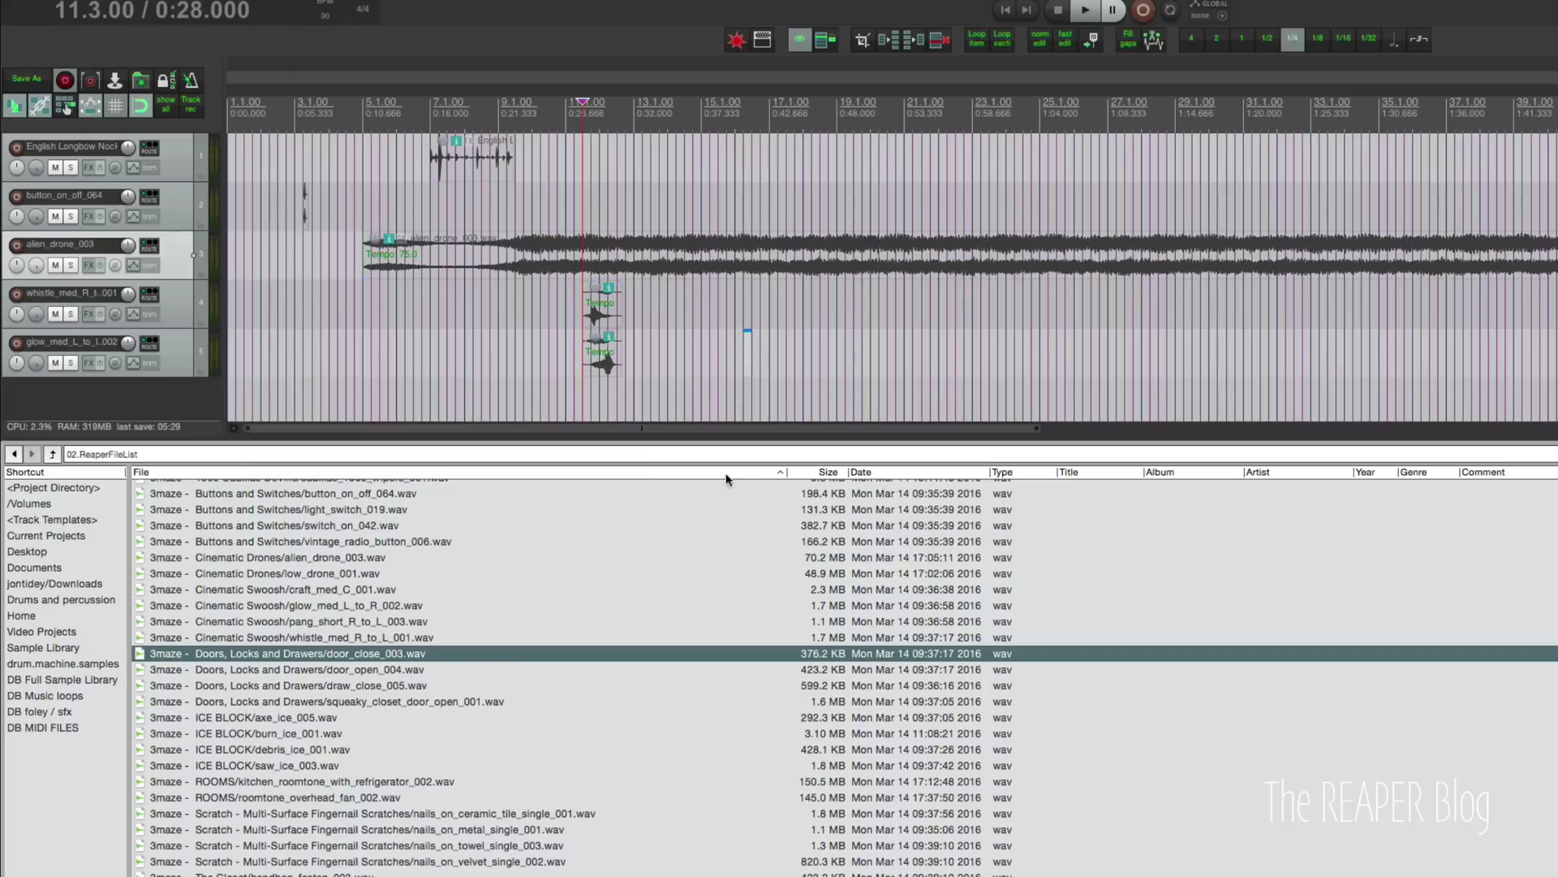
double_click(441, 656)
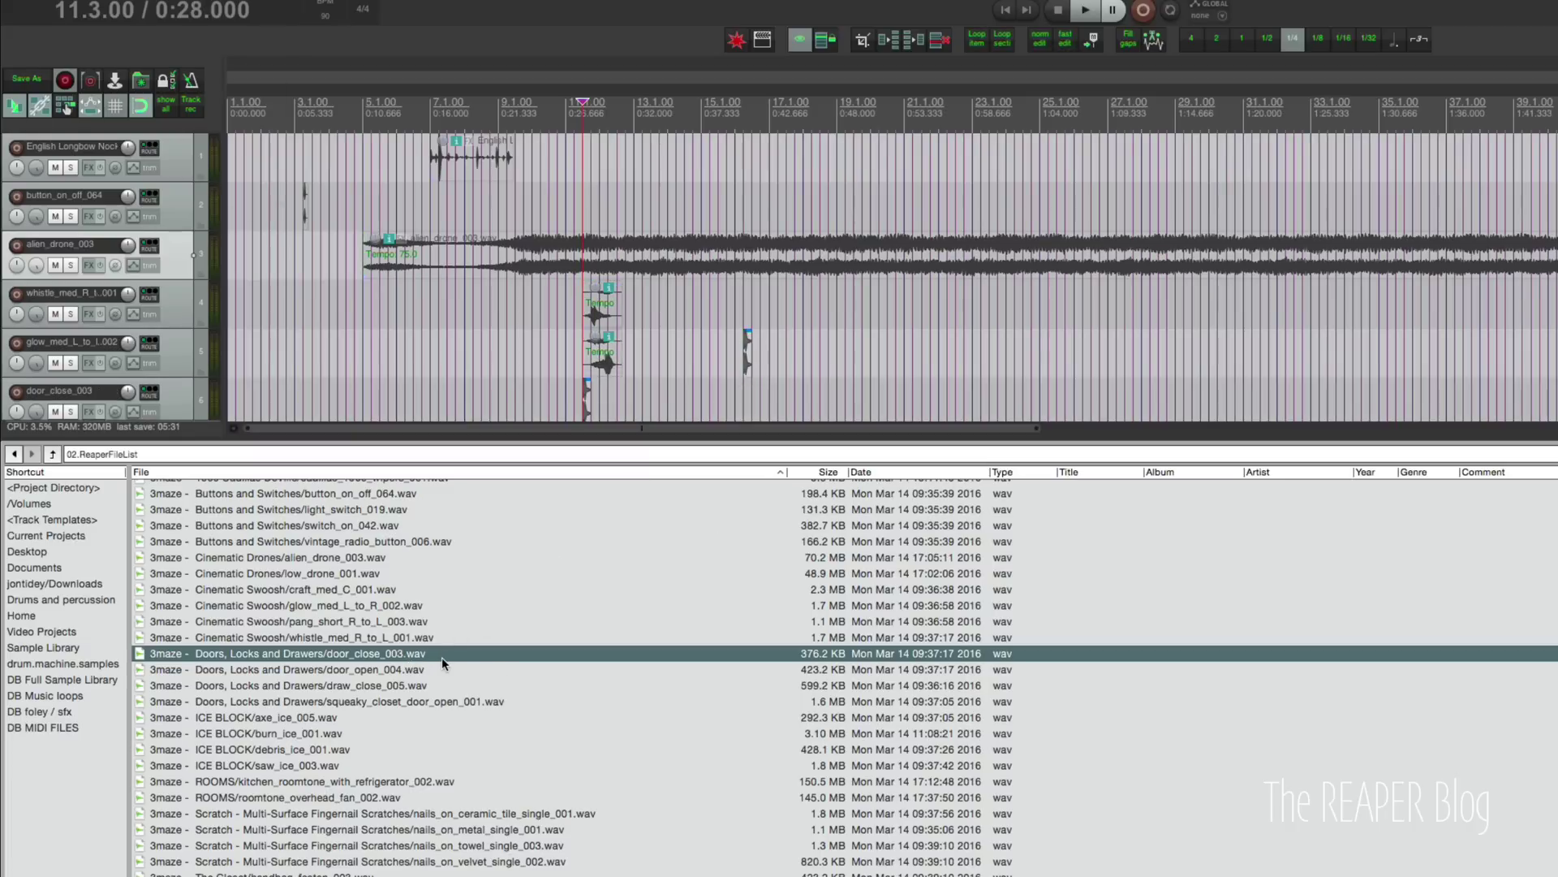
scroll(625, 358, "down", 1)
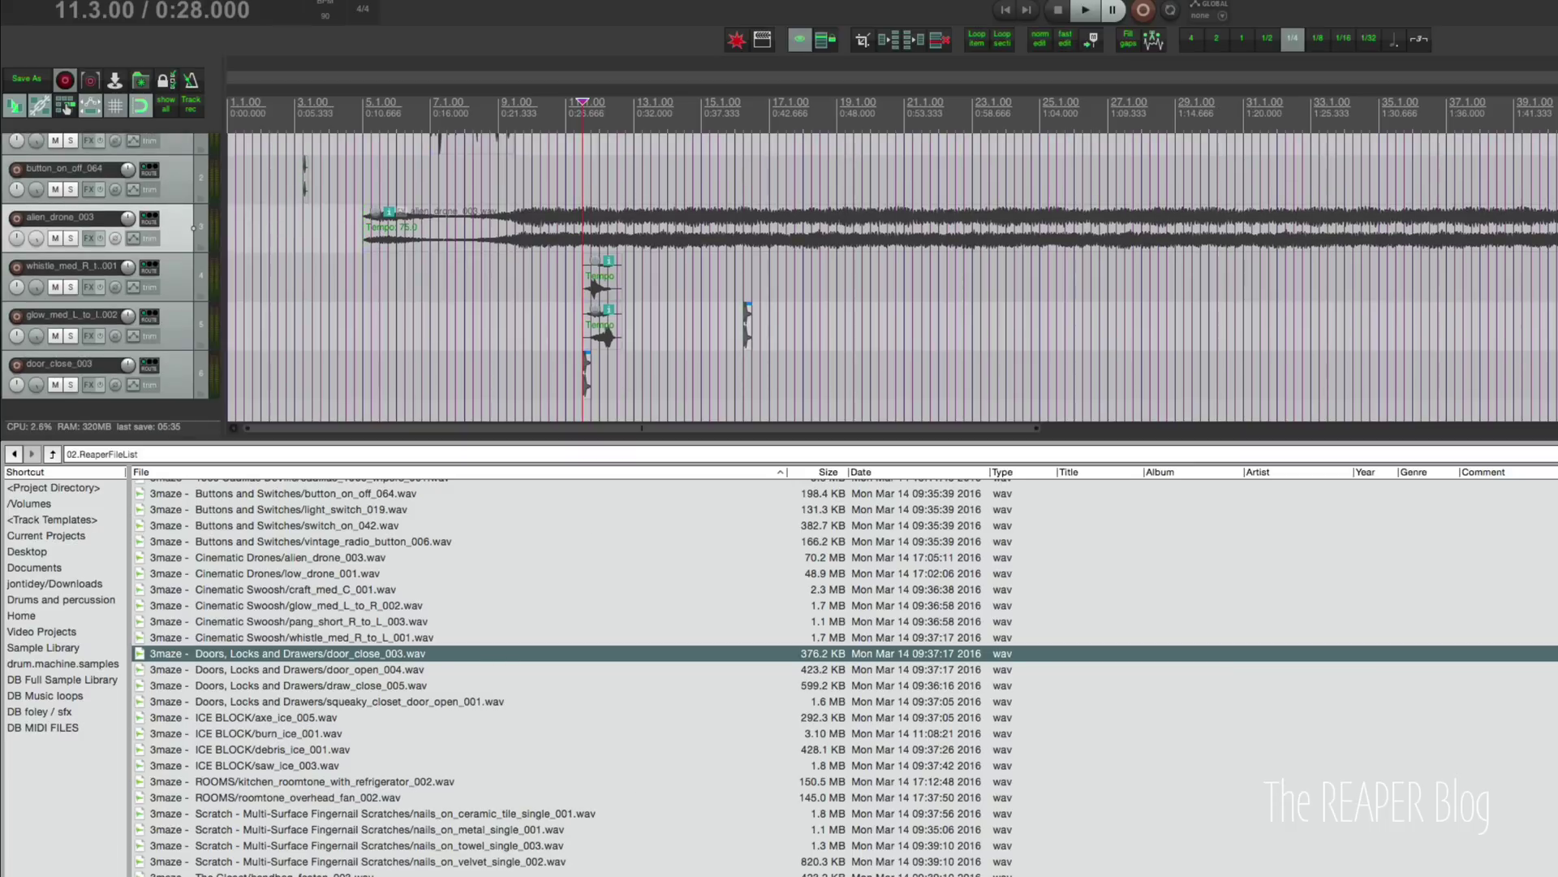
Change the Media Explorer default action to 'Insert media on selected track'
right_click(848, 689)
mouse_move(1177, 695)
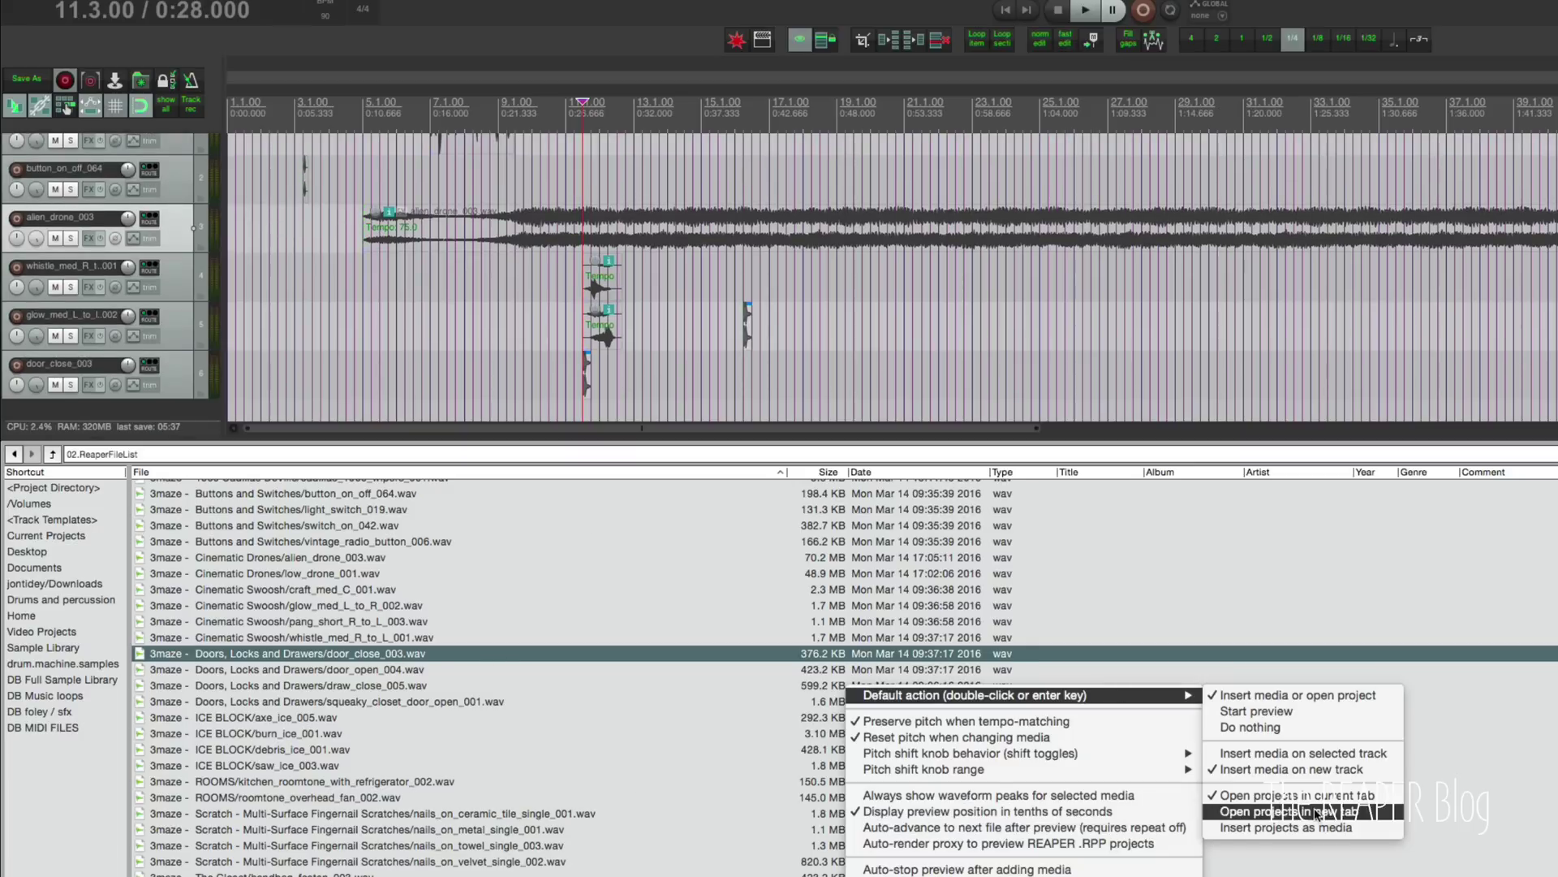
left_click(1319, 755)
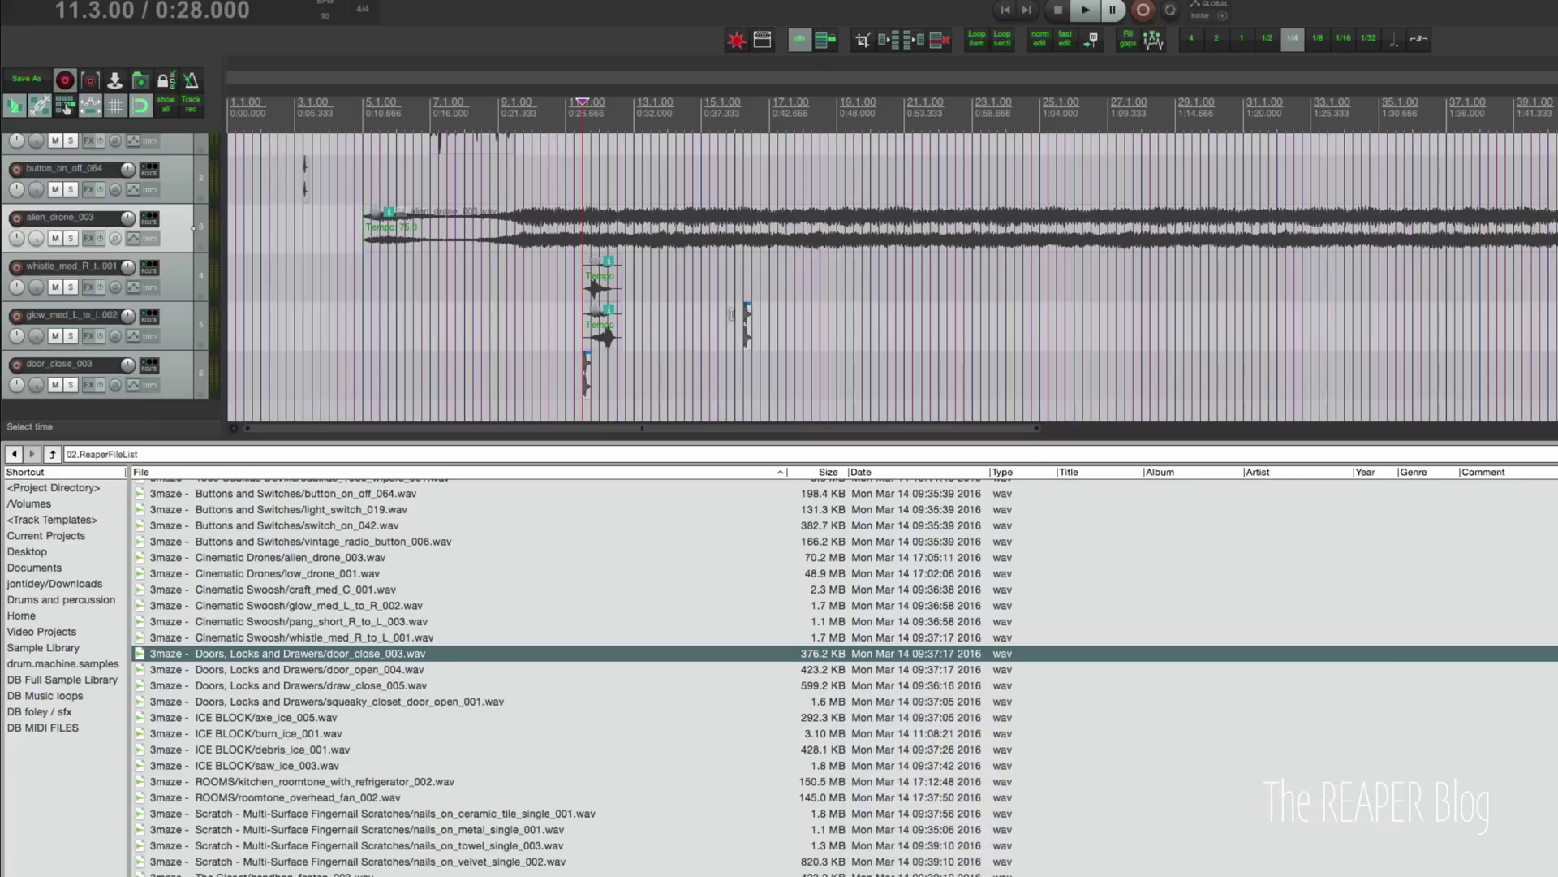
Insert draw_close_005.wav on track 4 and saw_ice_003.wav on track 5
left_click(841, 279)
double_click(632, 686)
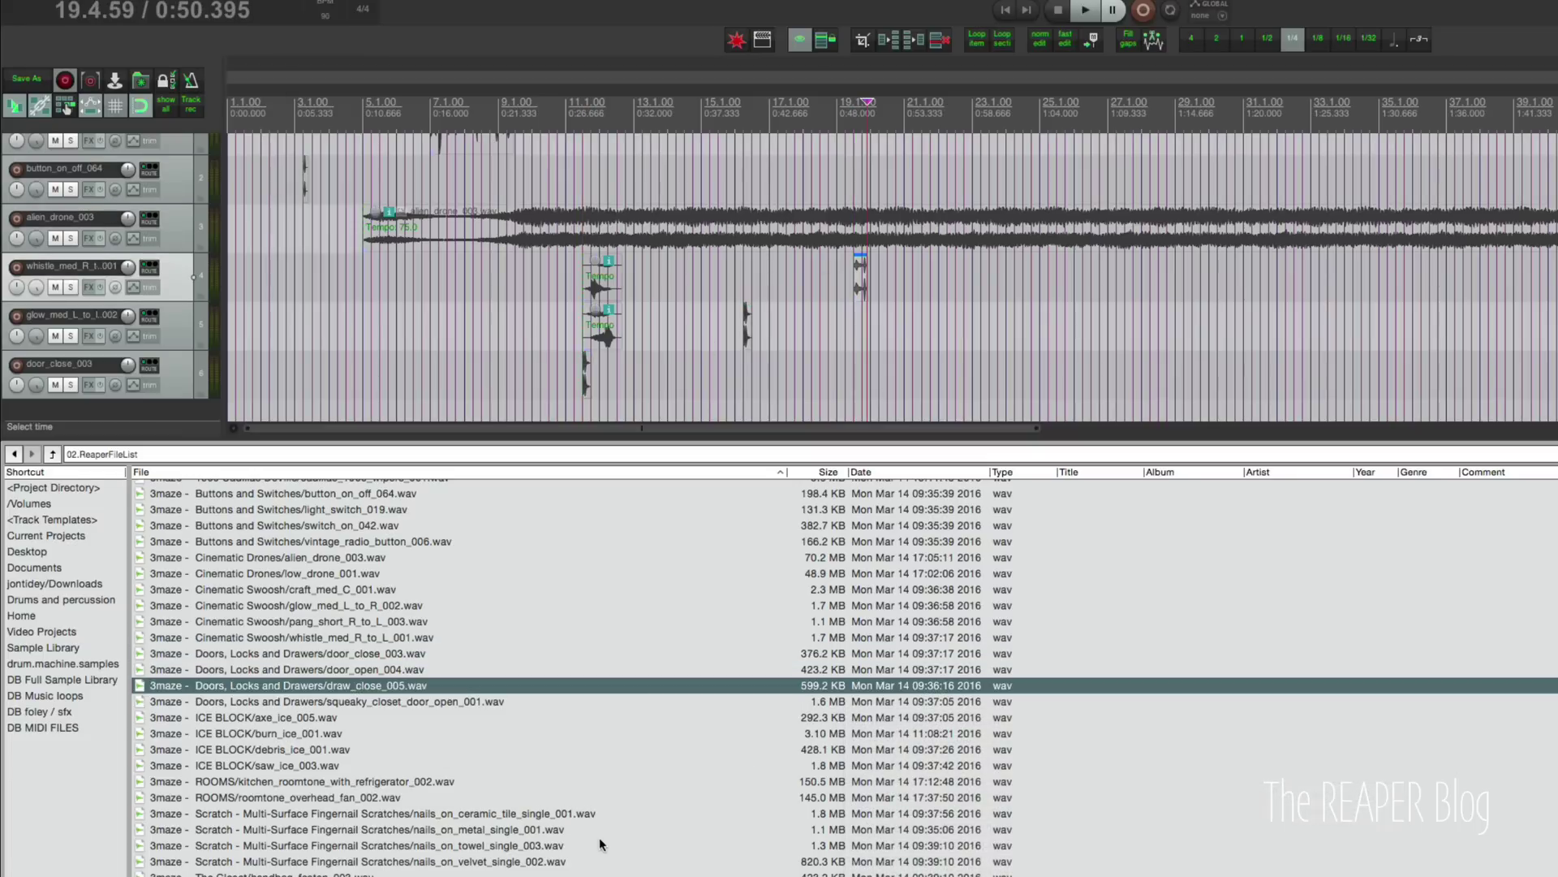
left_click(978, 321)
double_click(597, 764)
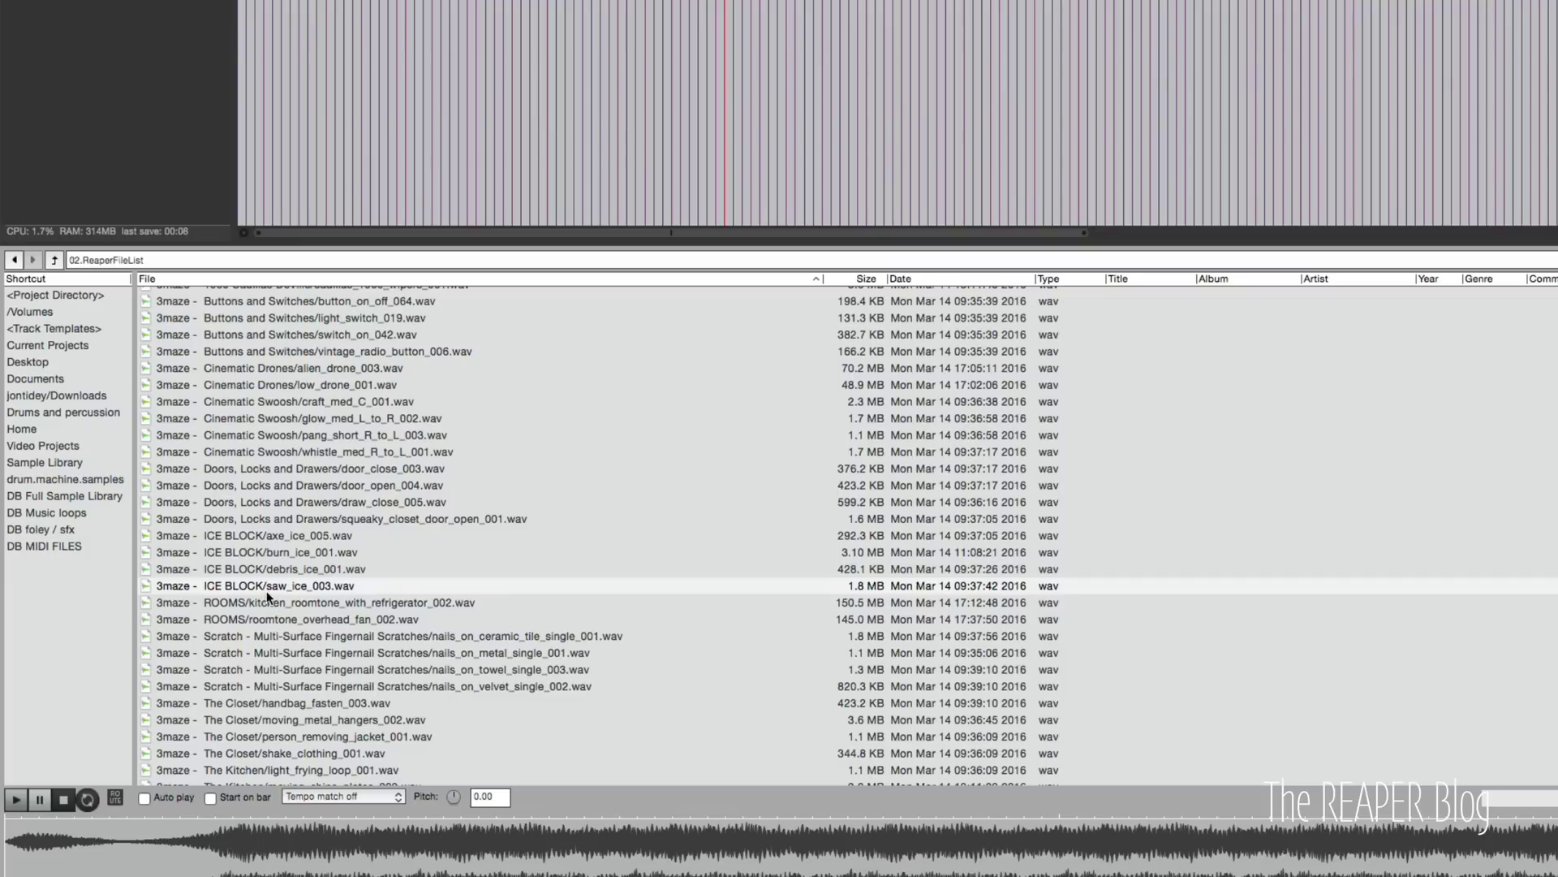
left_click(340, 601)
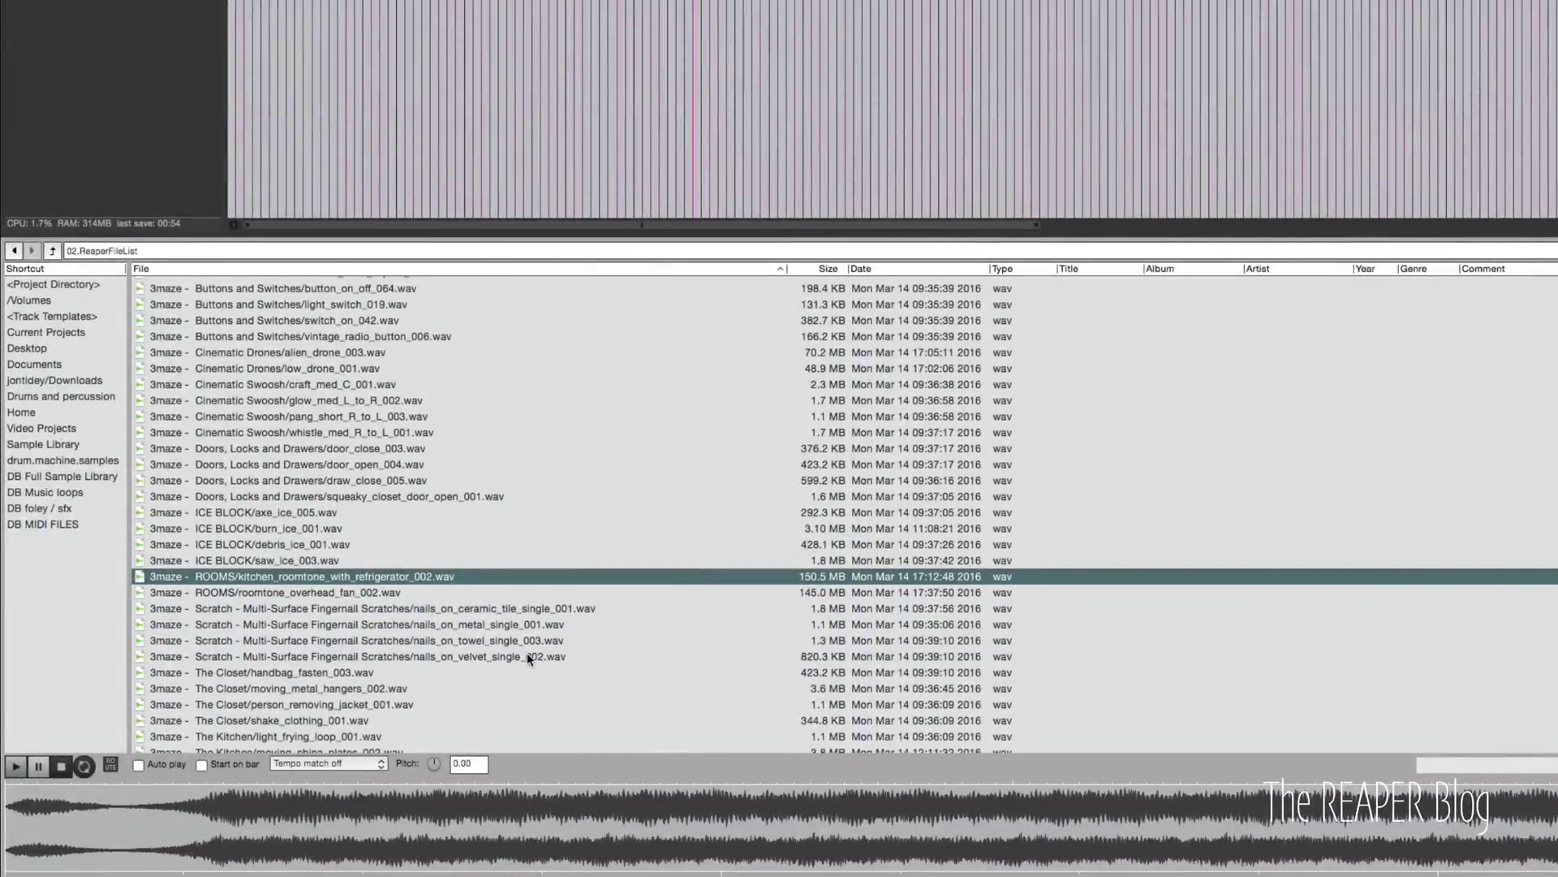
Create a new shortcut-panel database, prefixing its default name with 'DB ' to make 'DB unnamed database'
right_click(56, 601)
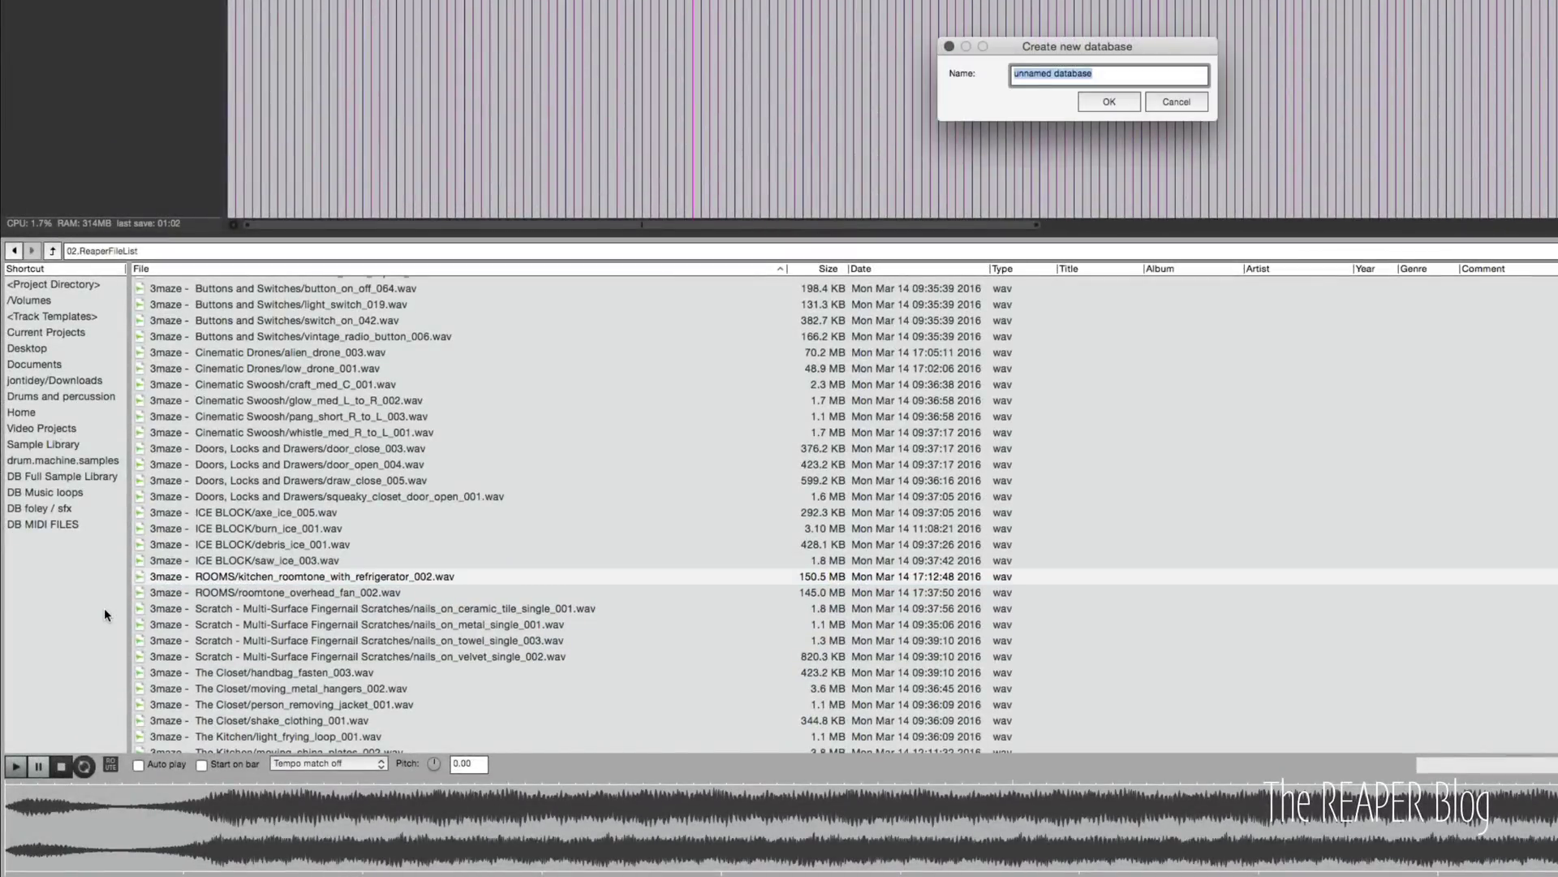
key("Left")
type("DB")
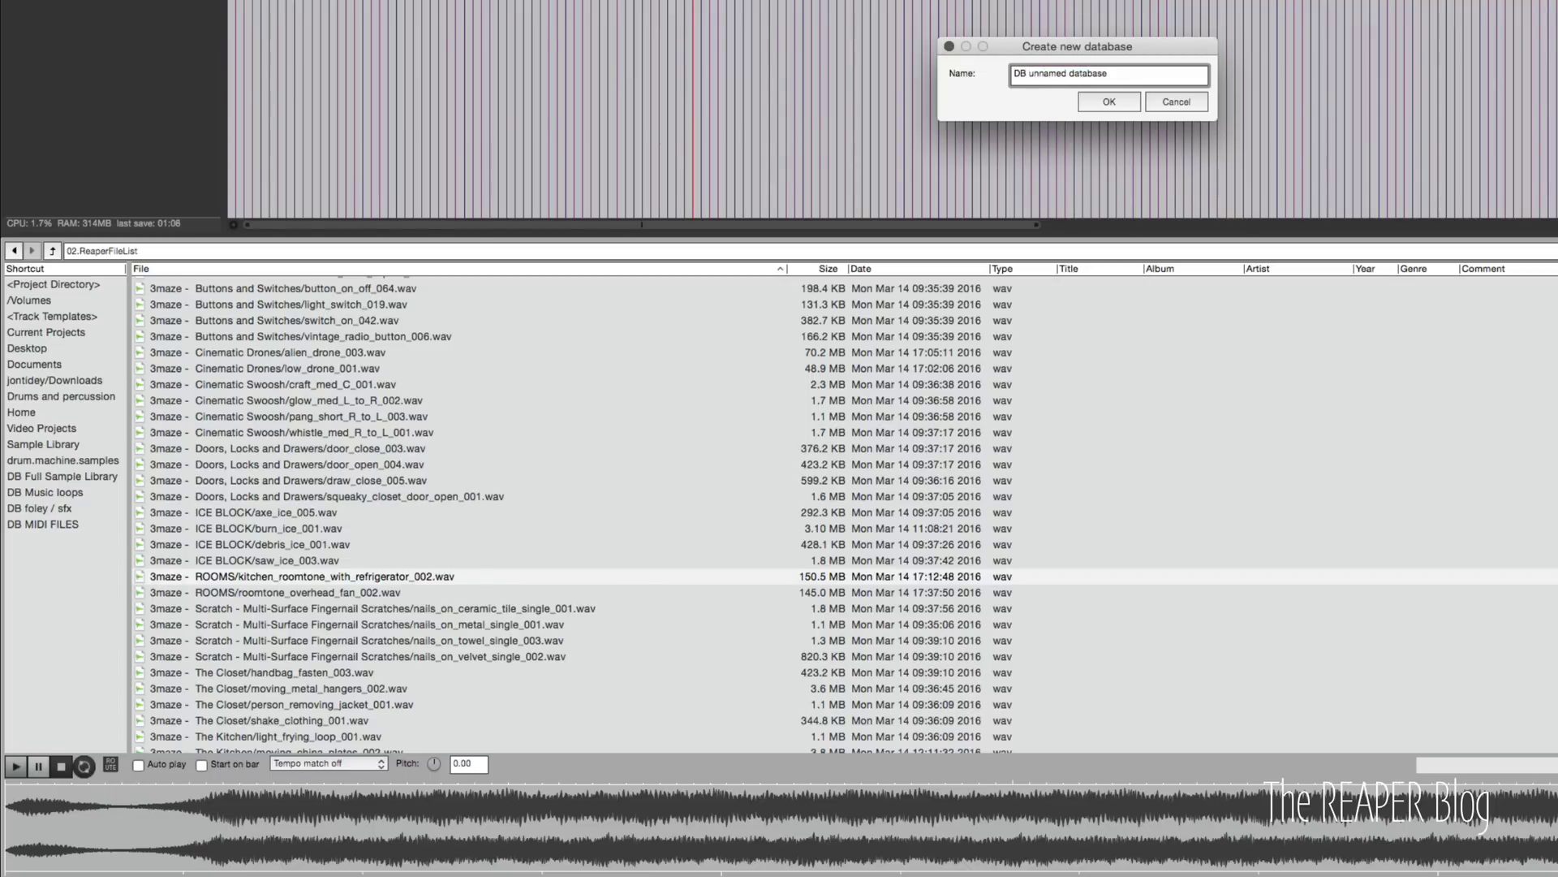
left_click(1100, 104)
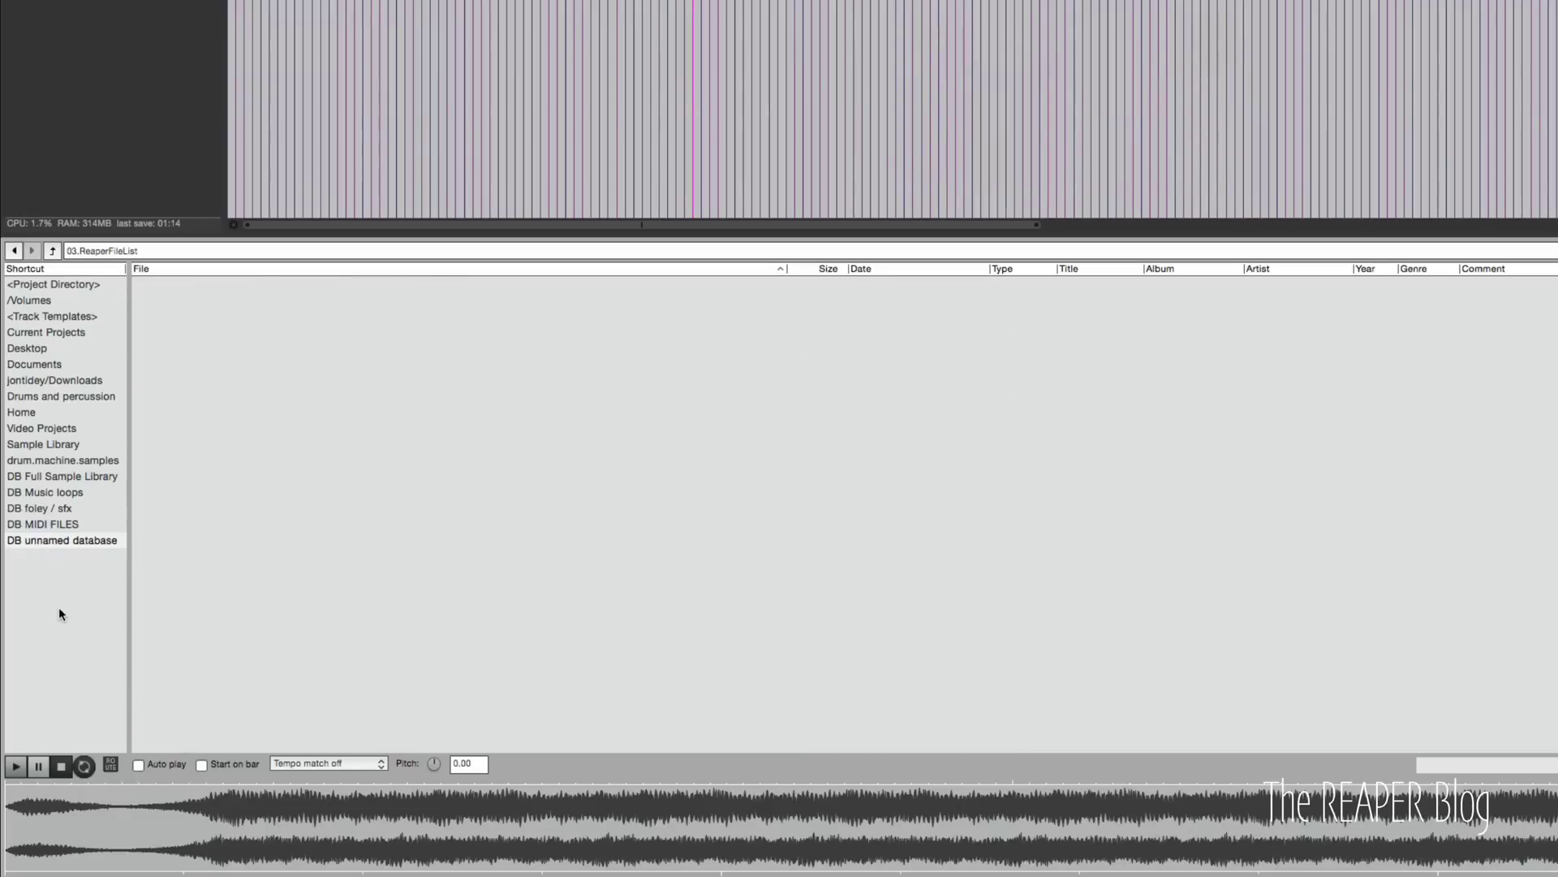
Add the Sample Library's 'Misc old stuff' folder as a path to DB unnamed database and scan it
right_click(112, 543)
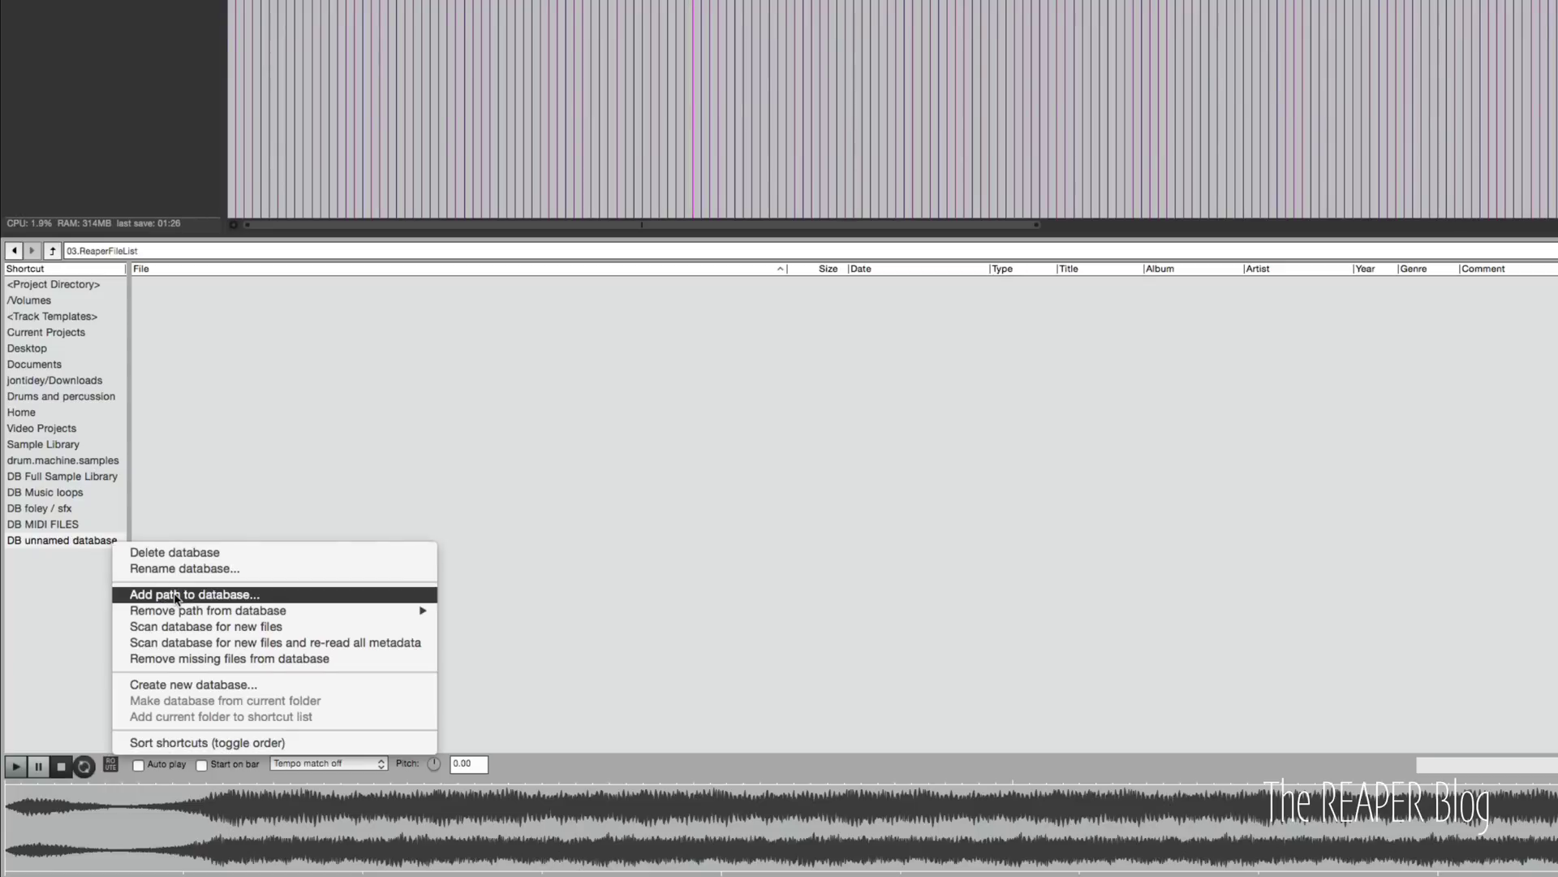
left_click(175, 596)
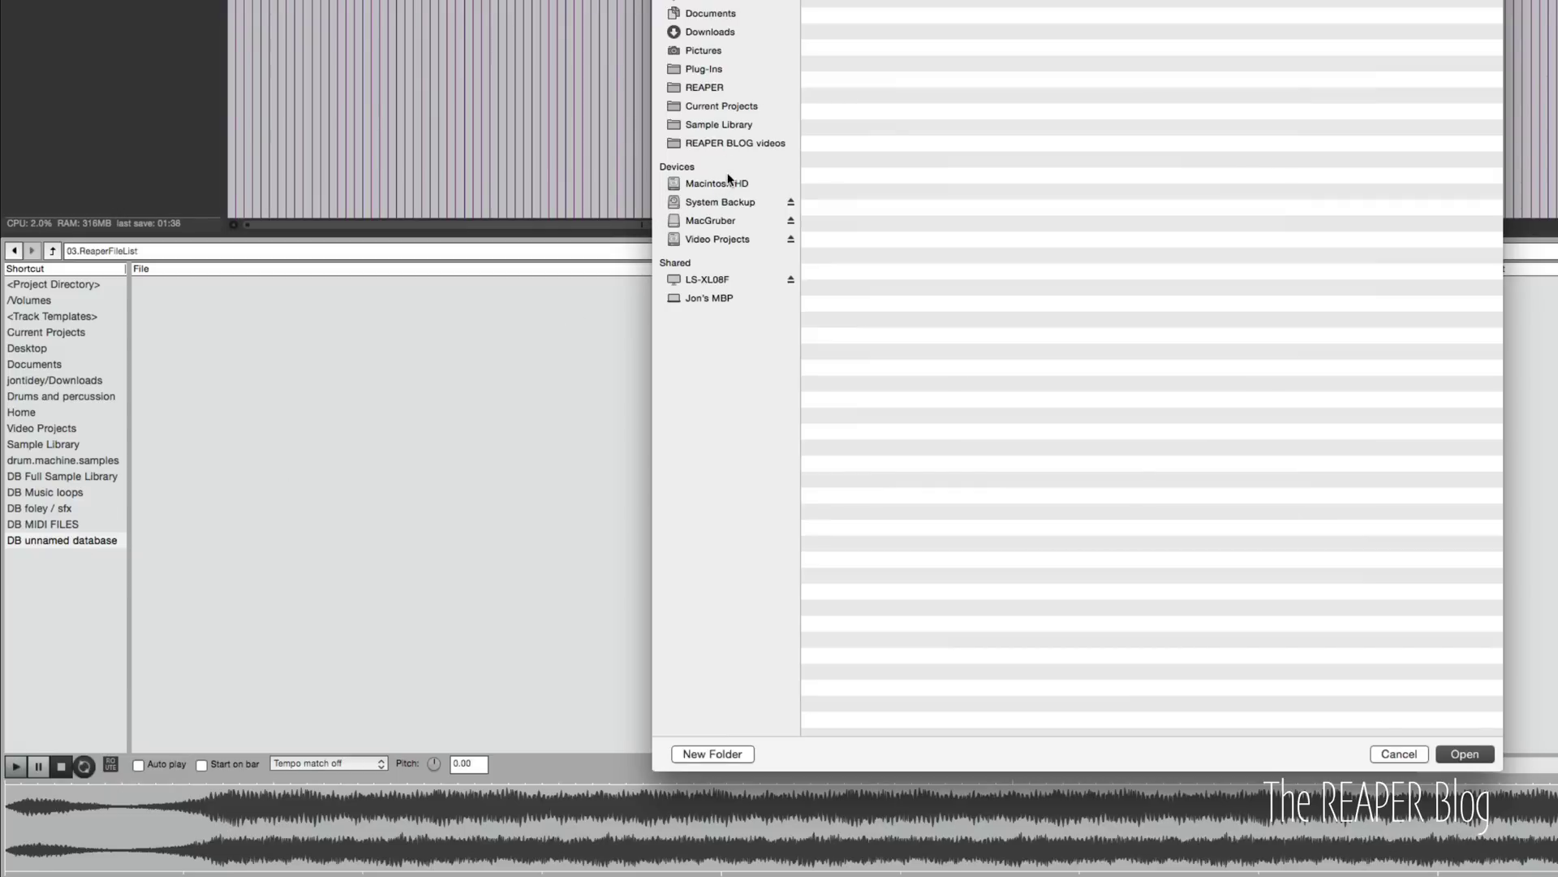
left_click(735, 125)
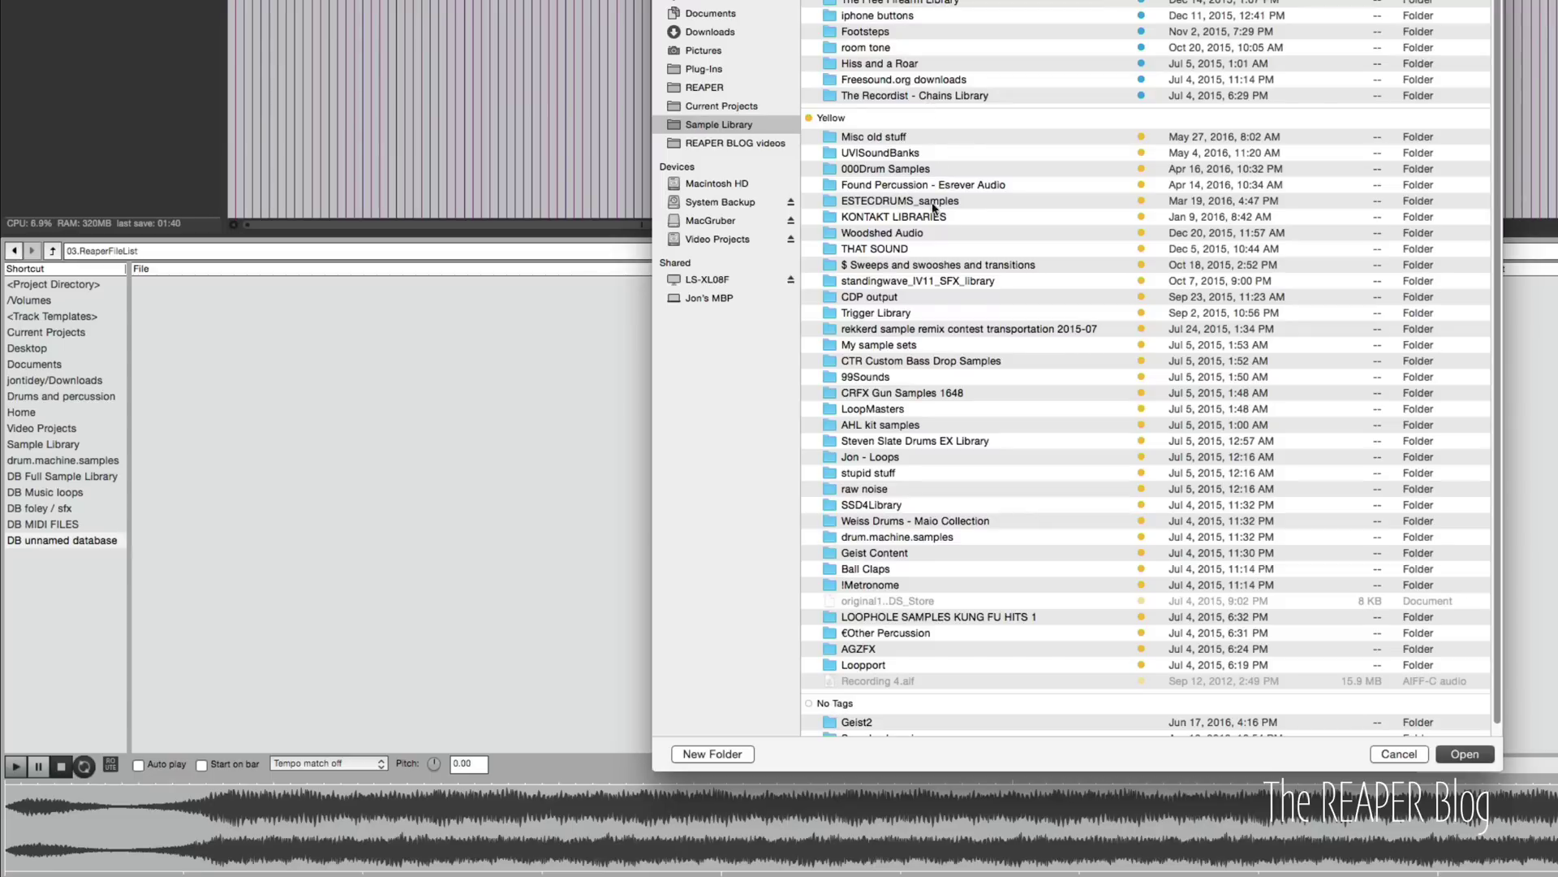
left_click(928, 140)
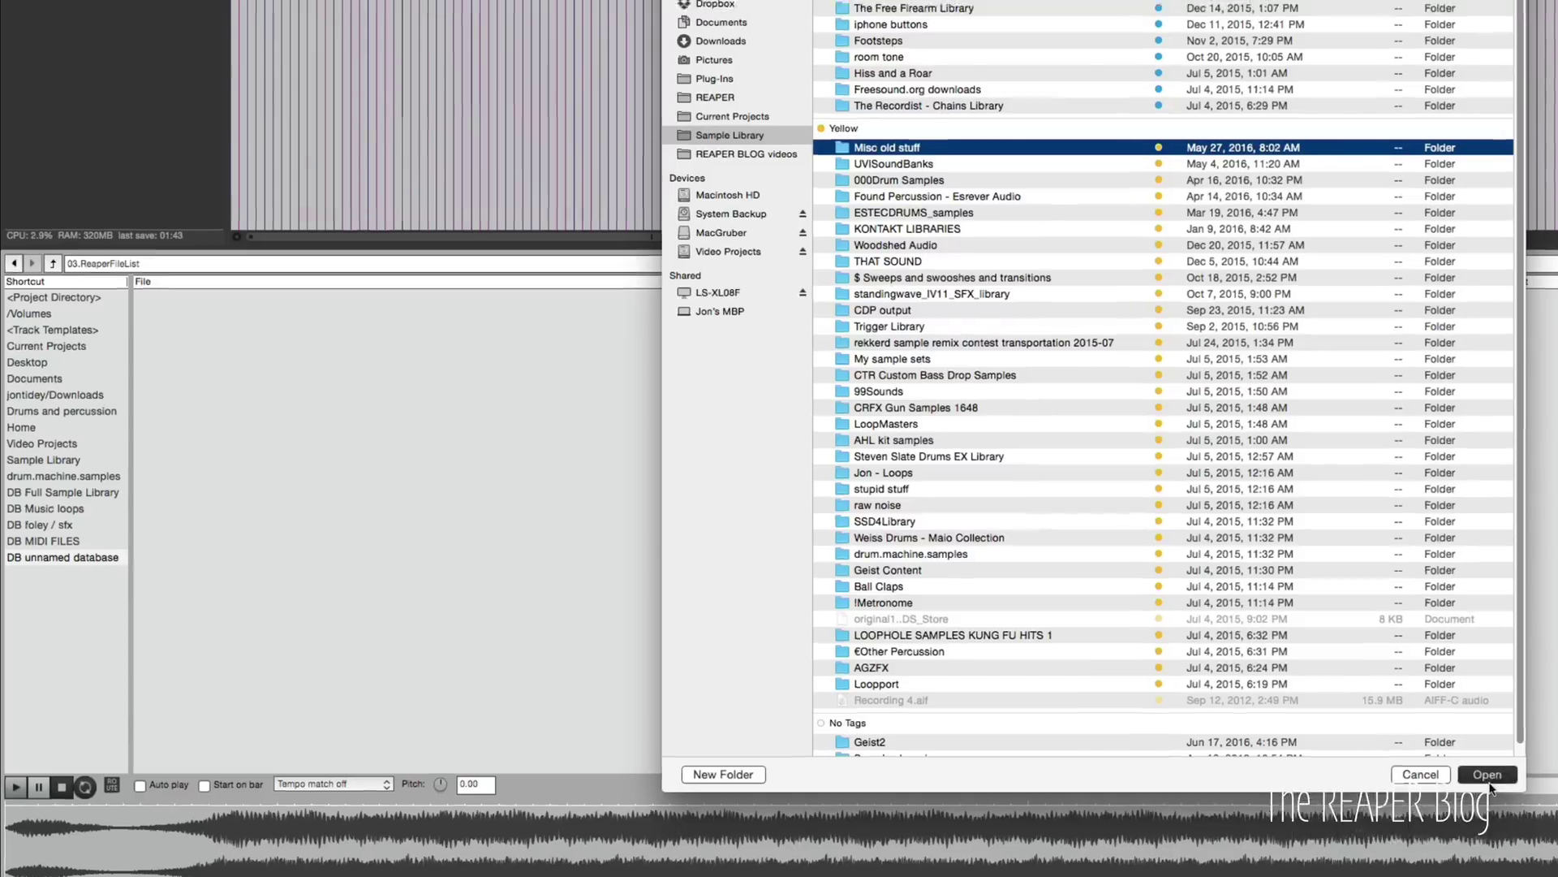
left_click(1476, 758)
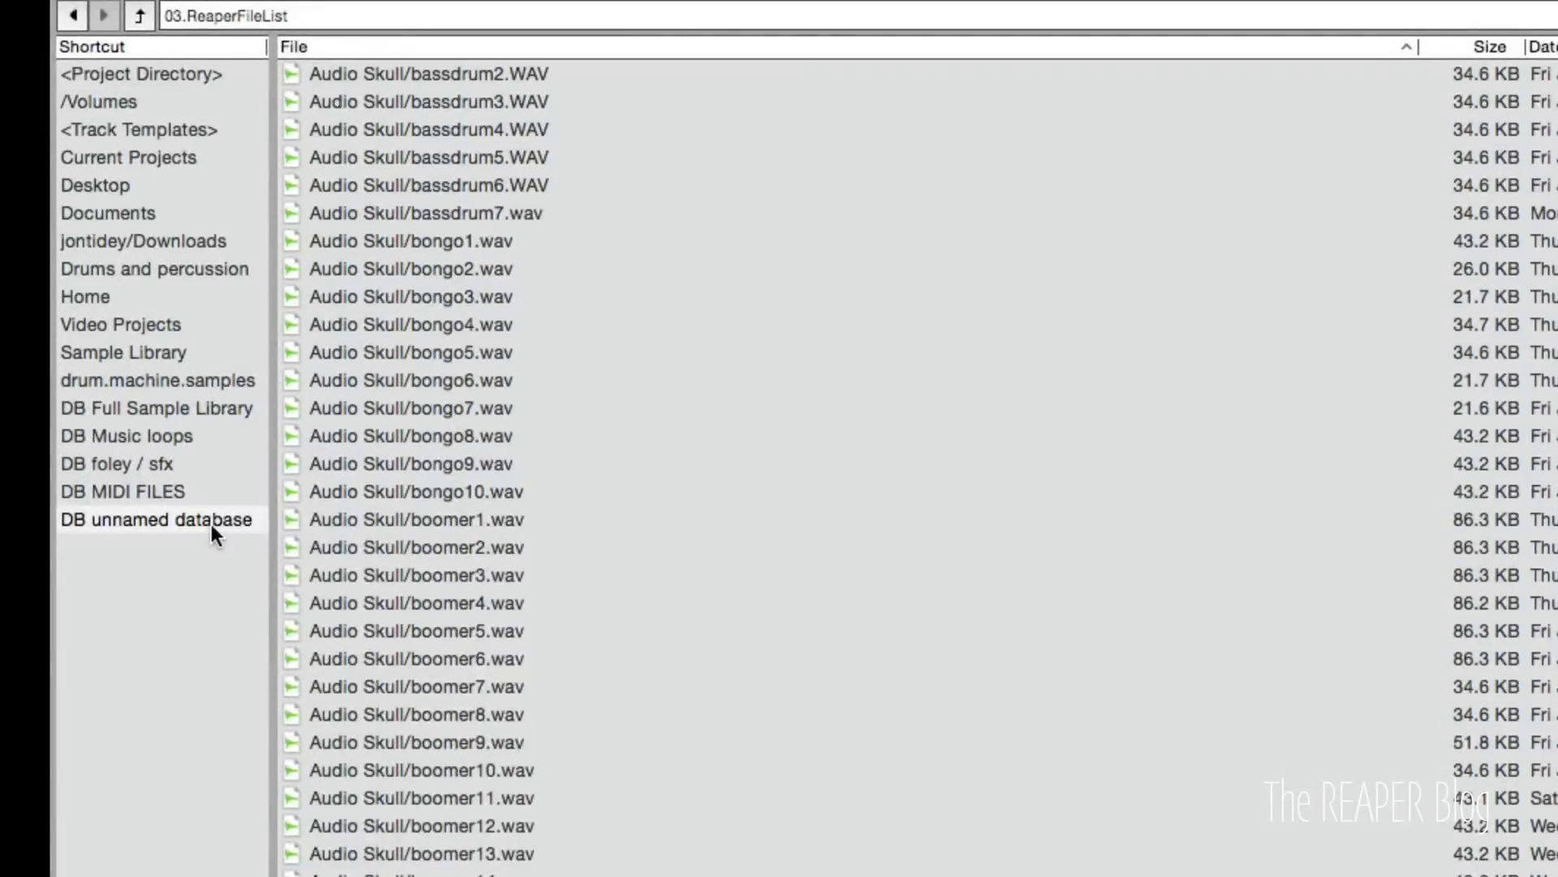
Rescan DB unnamed database for new files, re-reading all metadata
right_click(97, 542)
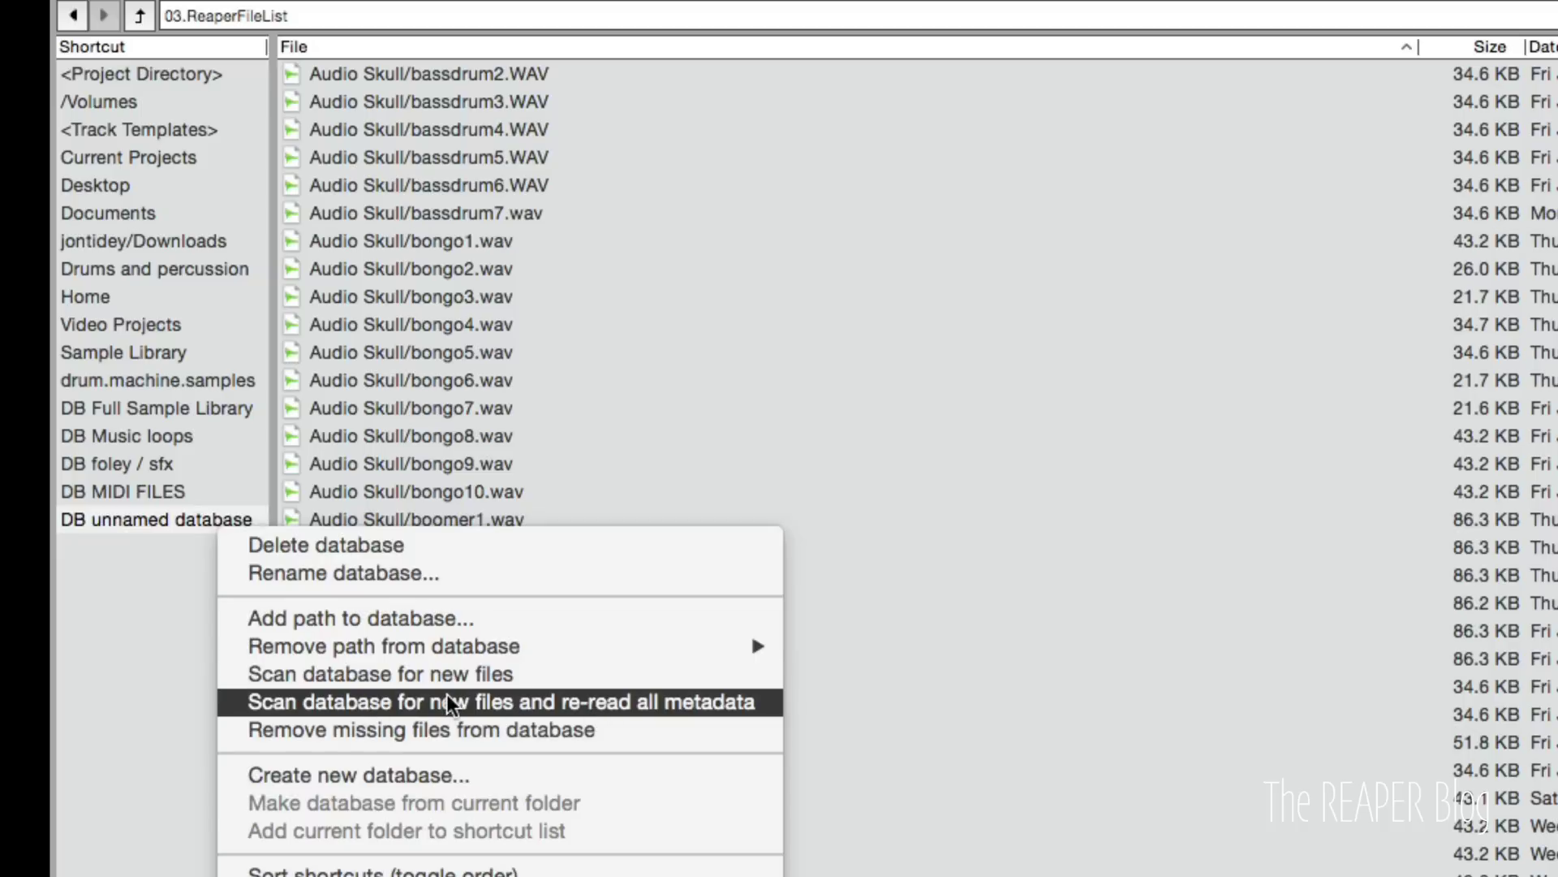
left_click(143, 518)
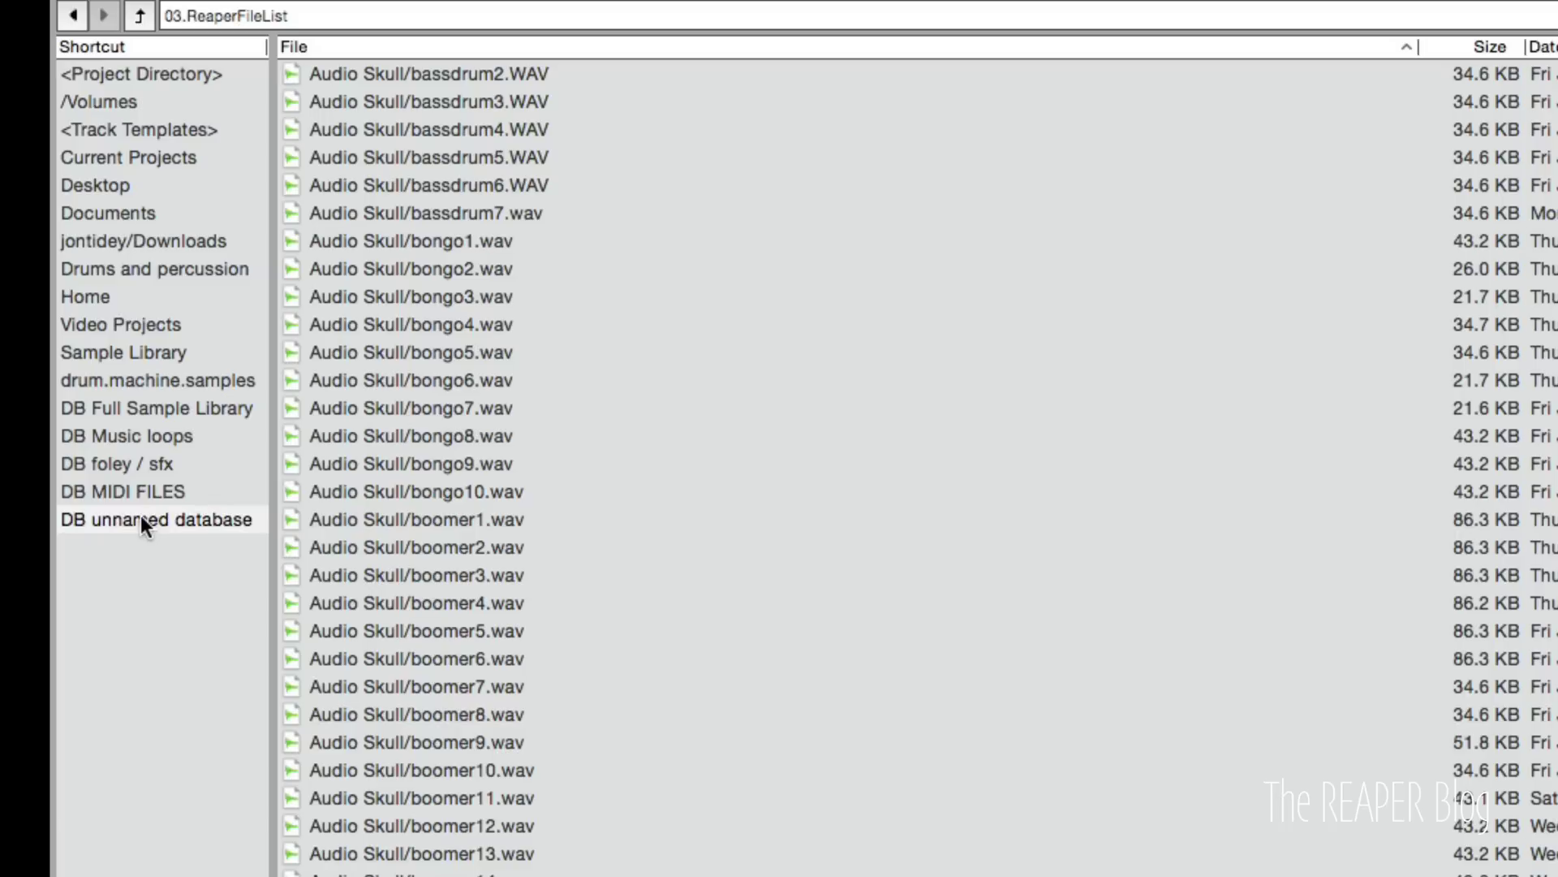
left_click_drag(140, 515, 188, 520)
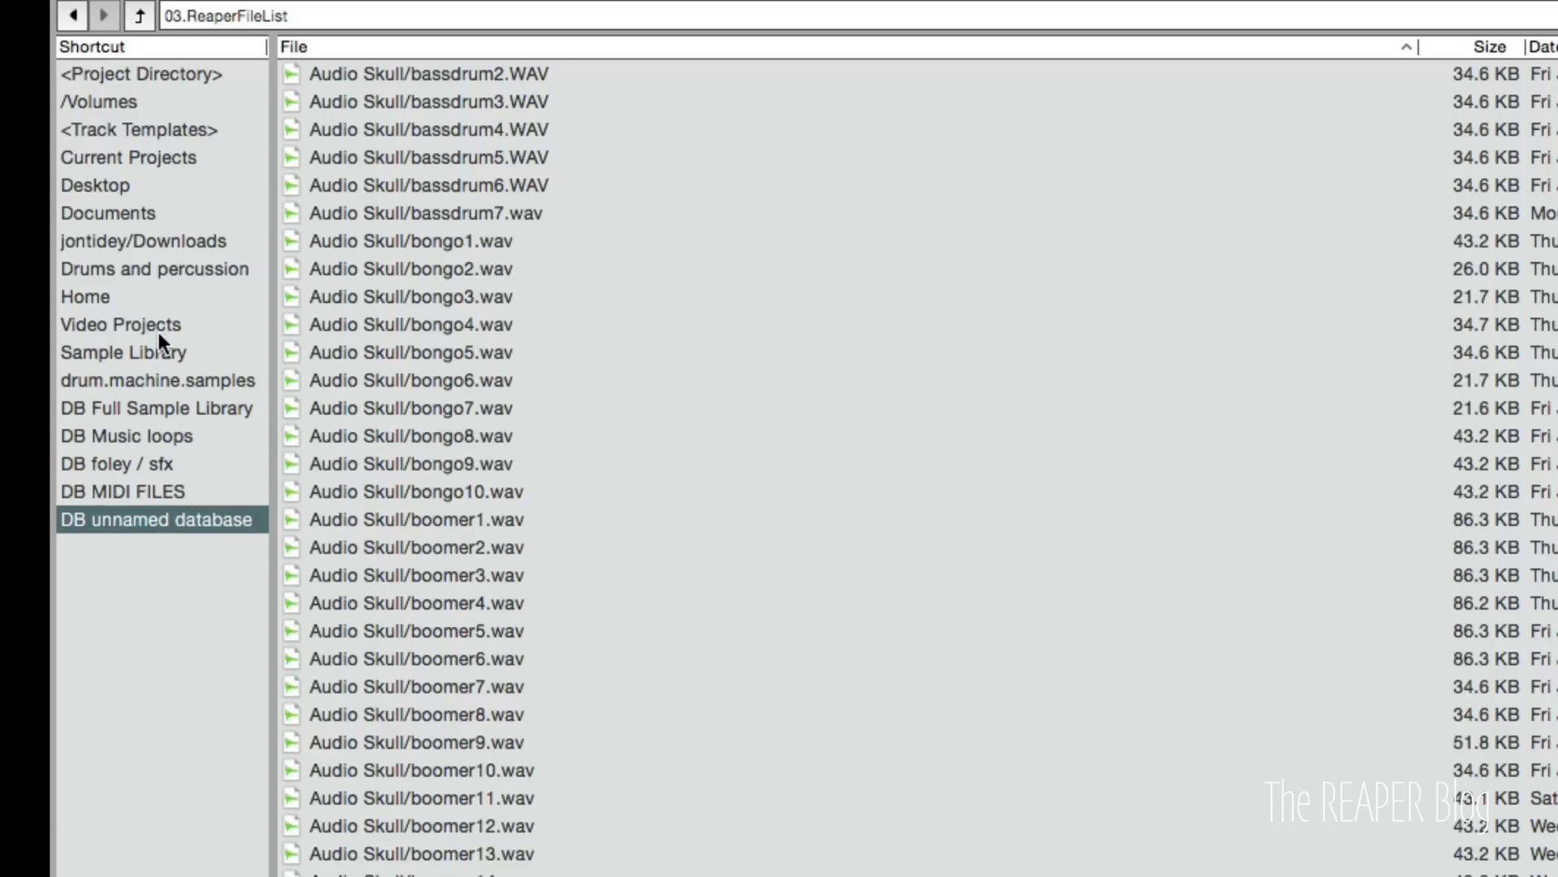
Move the Home shortcut up beneath /Volumes and scroll through the database's files
left_click_drag(104, 297, 115, 105)
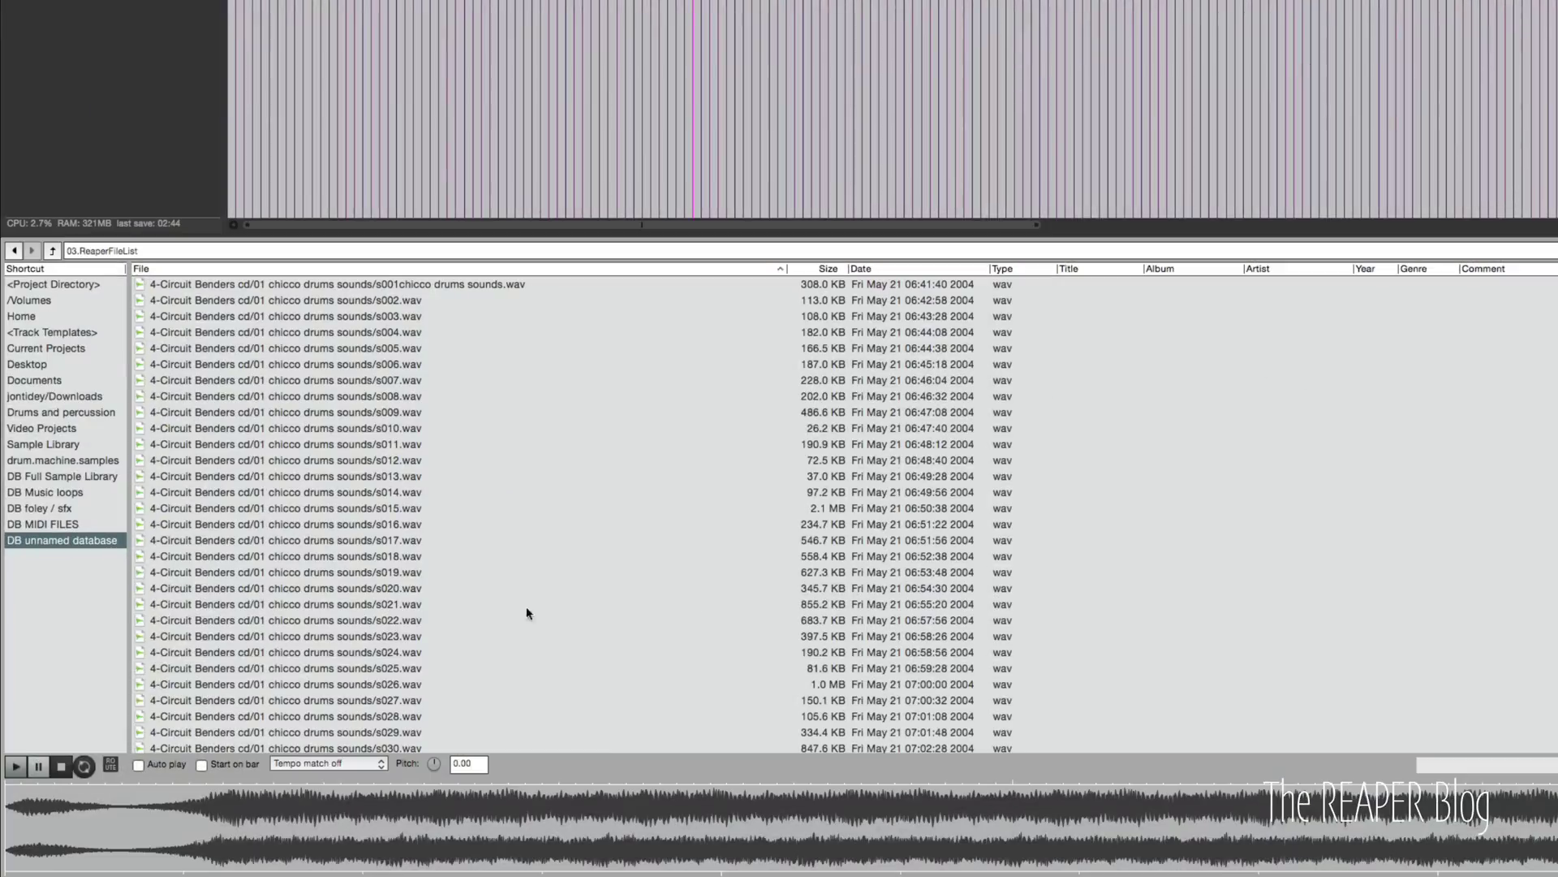
scroll(610, 442, "down", 7)
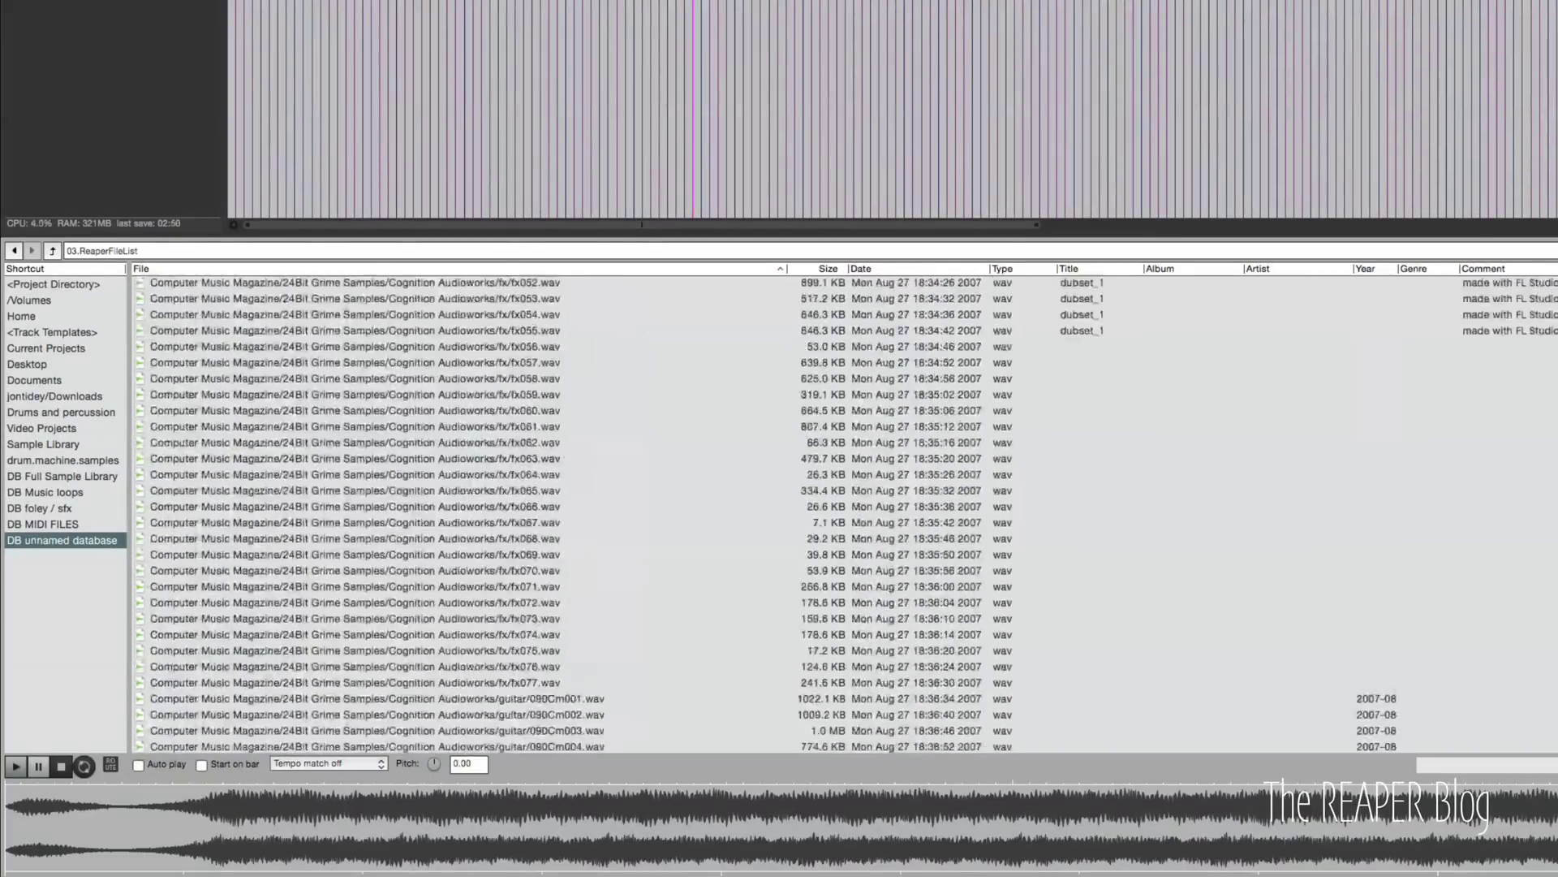
scroll(575, 516, "down", 20)
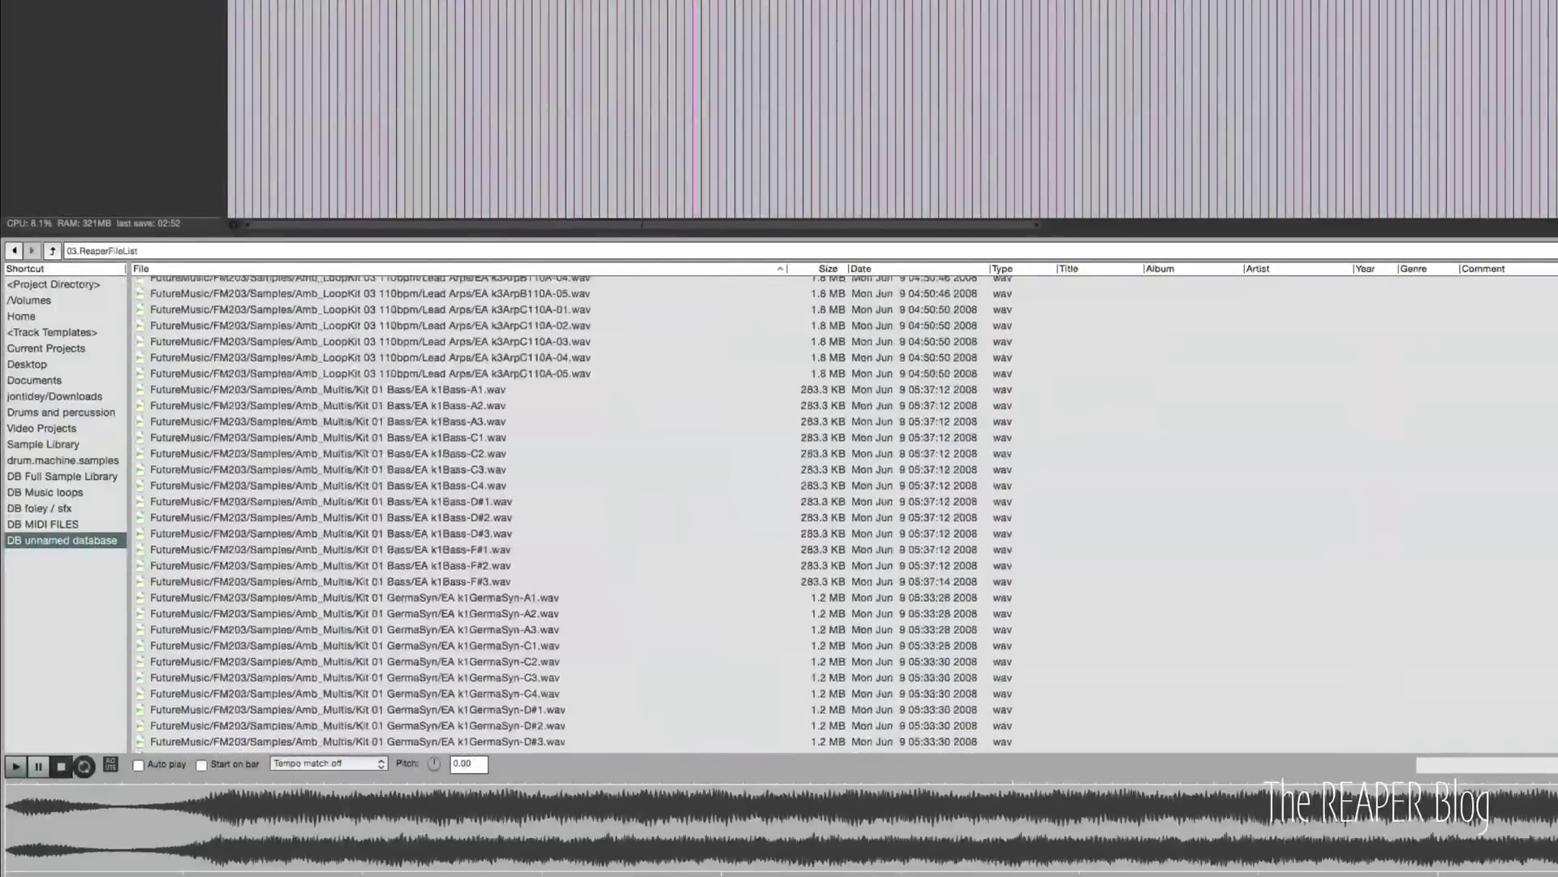
scroll(575, 516, "down", 20)
Browse Sample Library to 99Sounds > The Warehouse > Samples > The Warehouse Samples
left_click(43, 444)
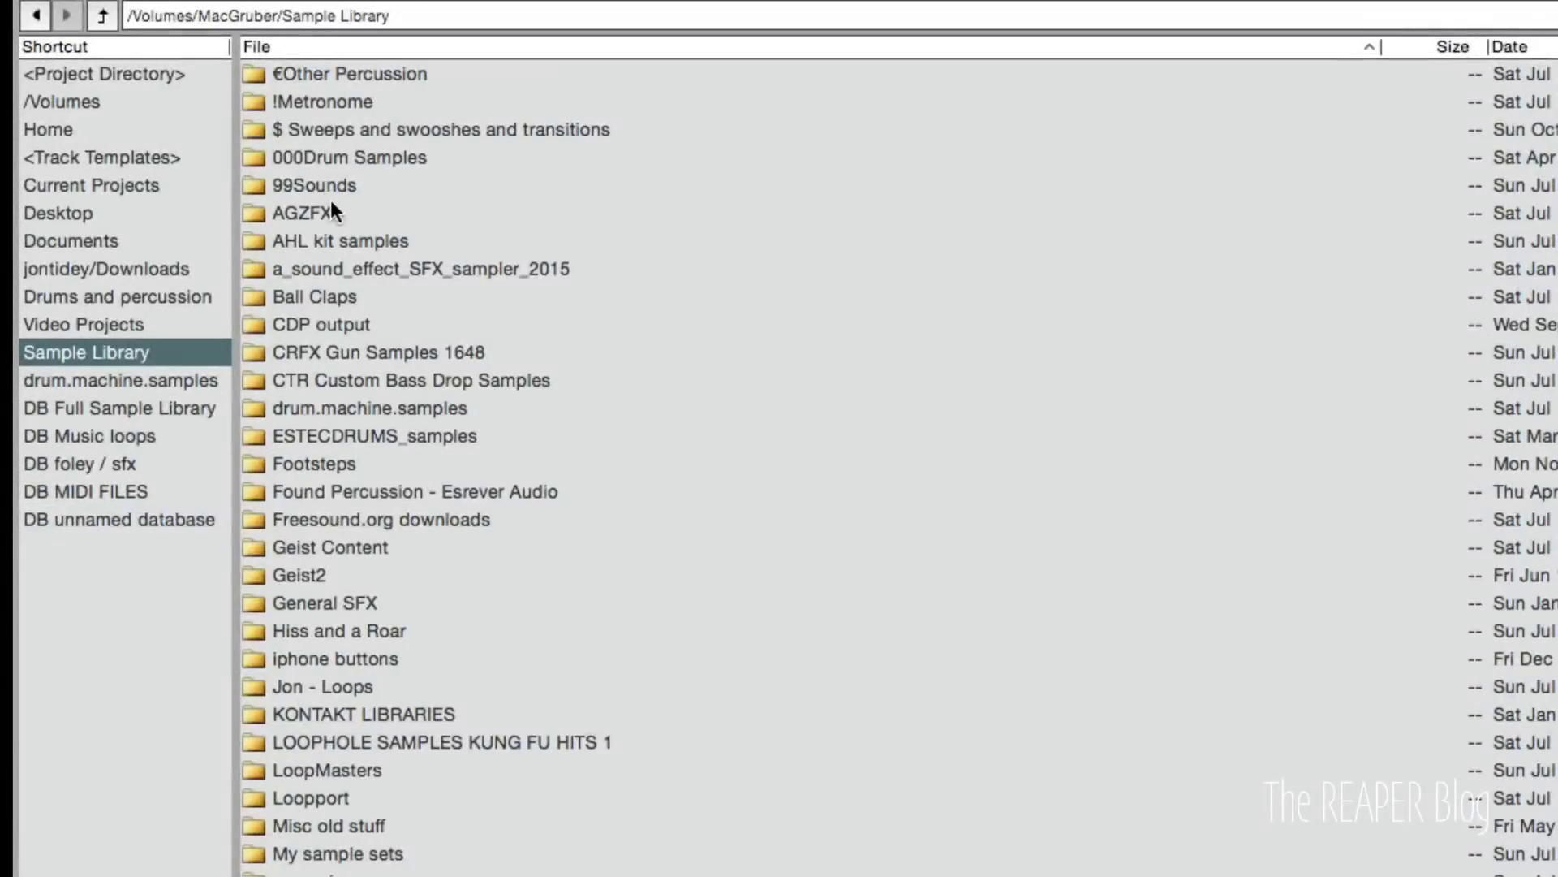
double_click(350, 185)
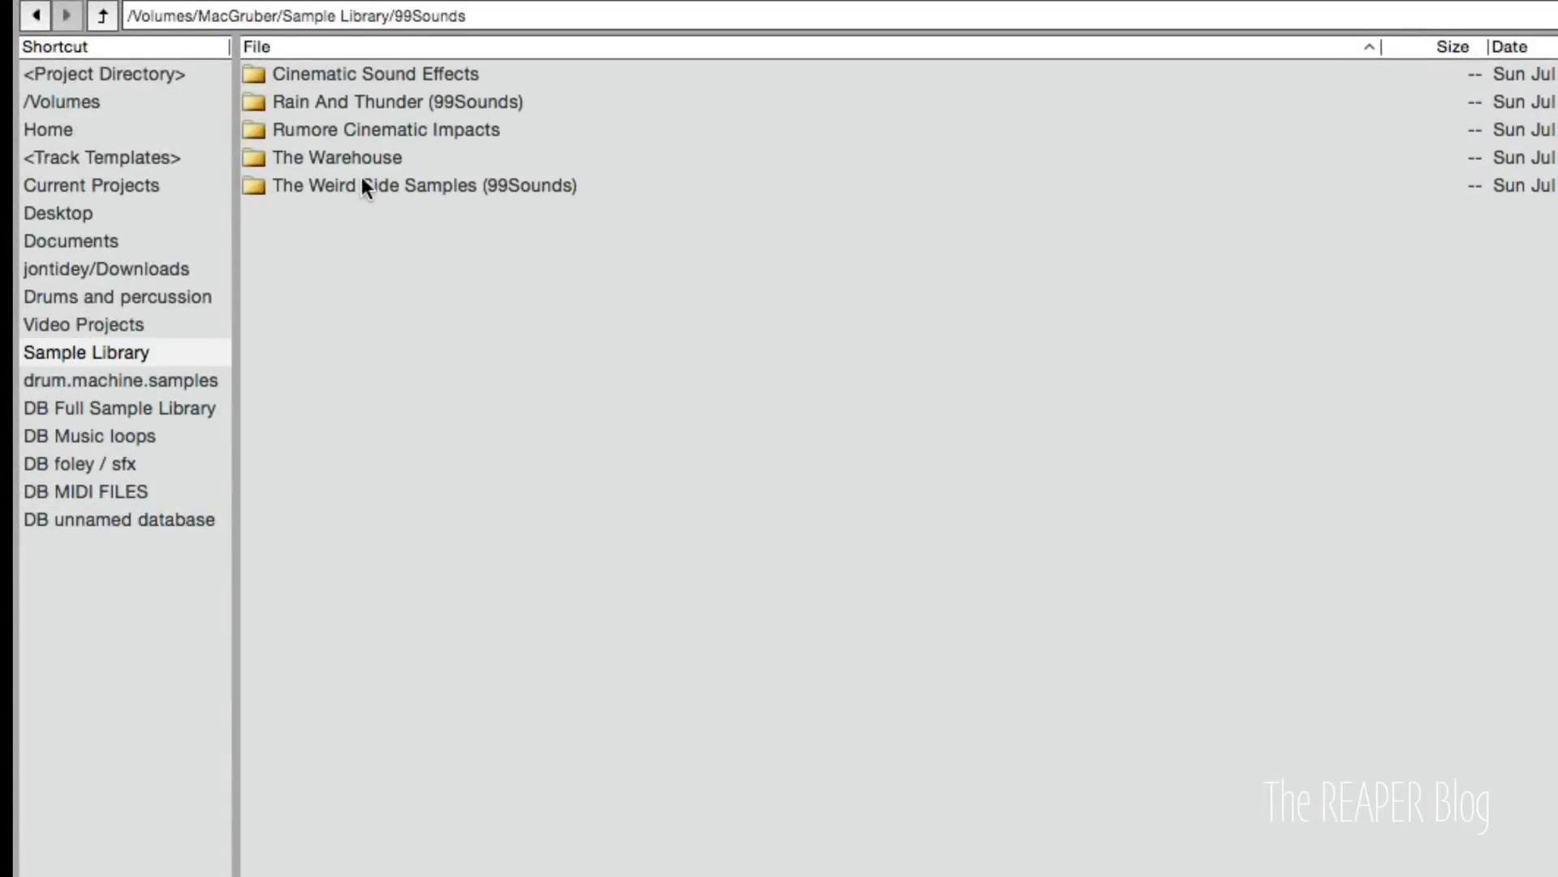
double_click(362, 158)
double_click(308, 102)
double_click(340, 74)
Add BoltLock7.wav to DB unnamed database by dropping it on the database shortcut
left_click(389, 242)
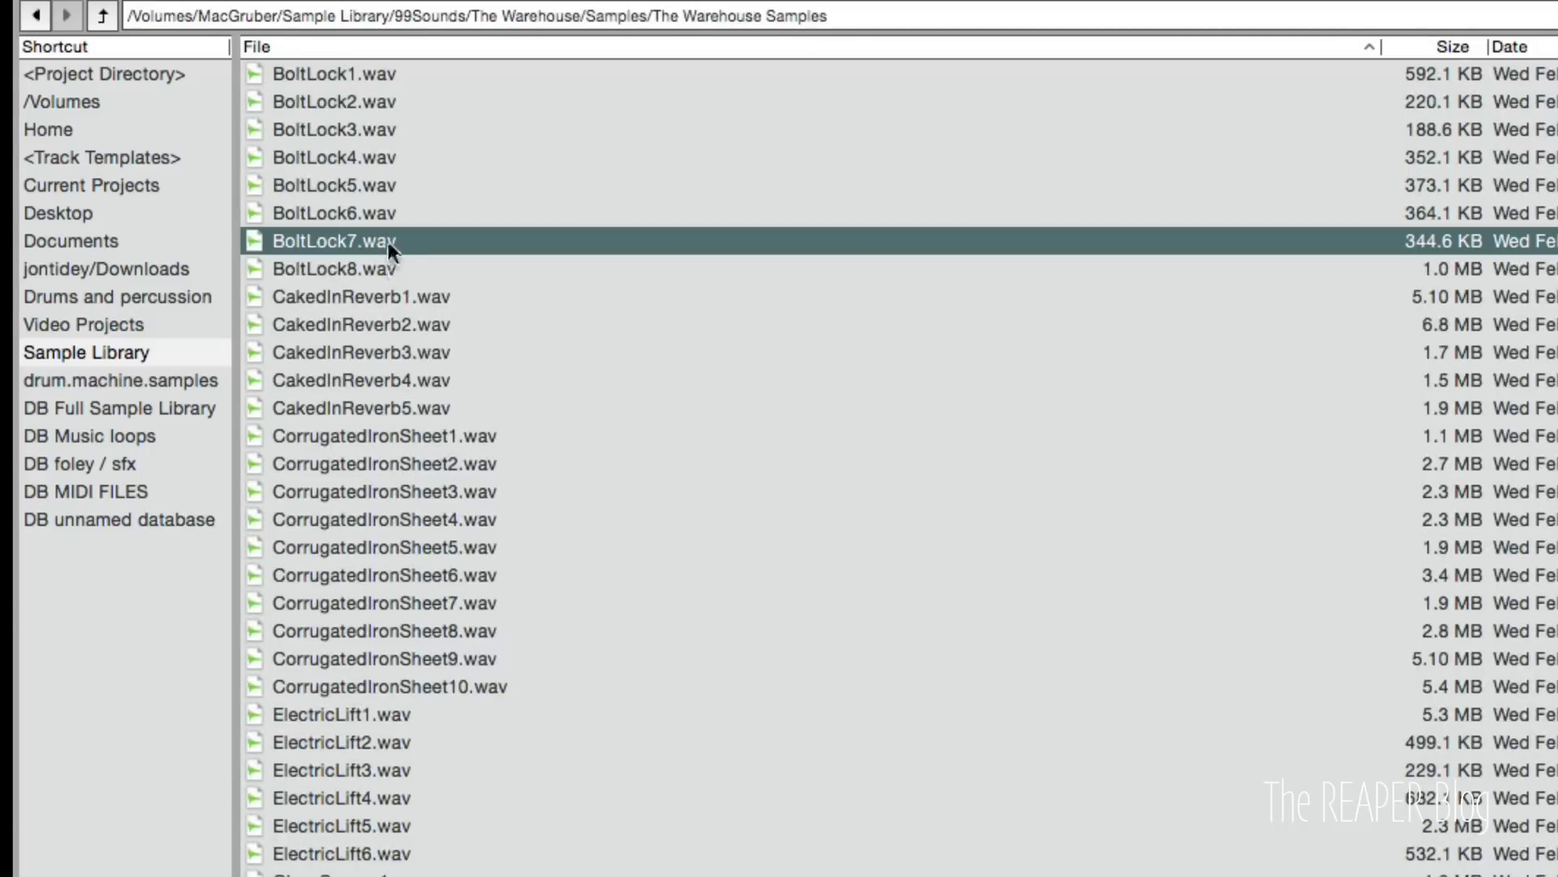
right_click(386, 241)
left_click_drag(384, 241, 174, 521)
left_click(1090, 78)
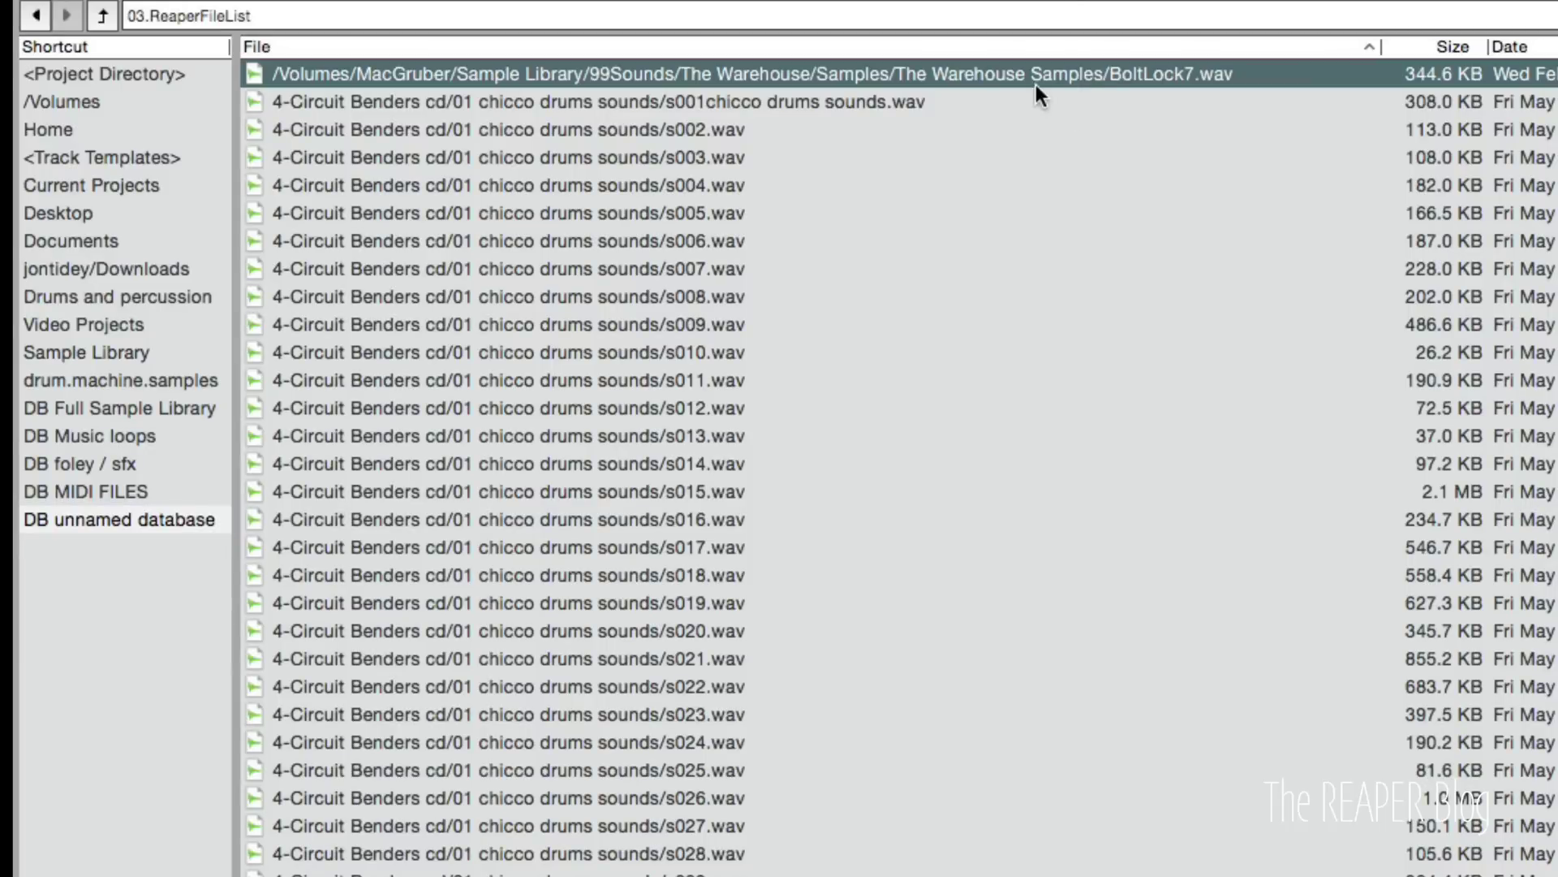